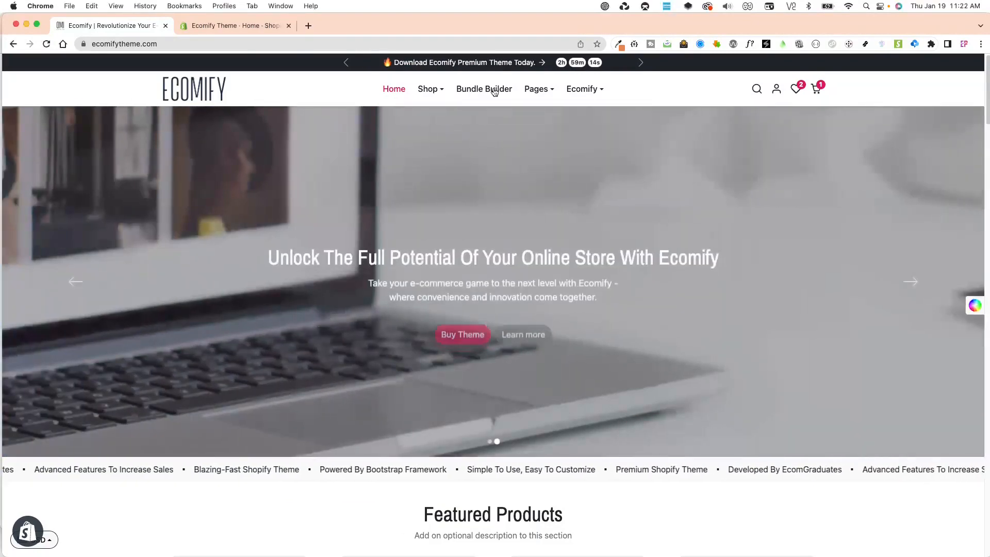
Open the store's Bundle Builder page and dismiss the store preview bar
click(494, 90)
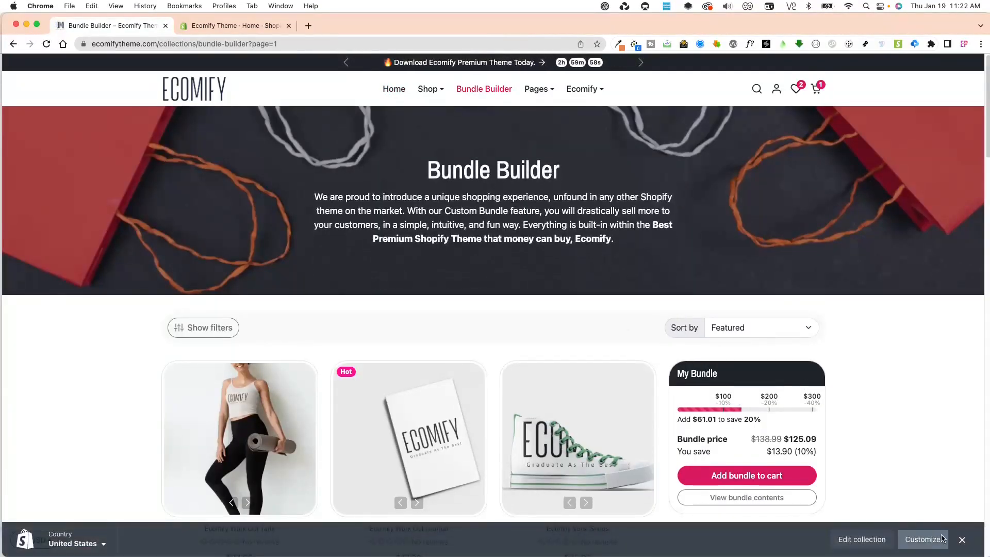
click(962, 540)
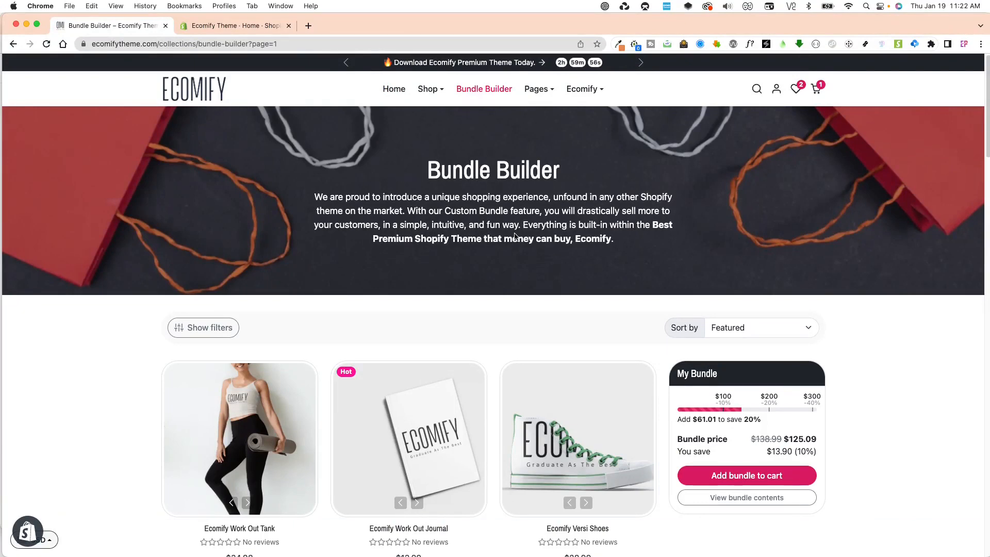
Examine the available sort orders and product filters on the Bundle Builder page, keeping the Featured order
scroll(597, 372, down, 2)
click(745, 275)
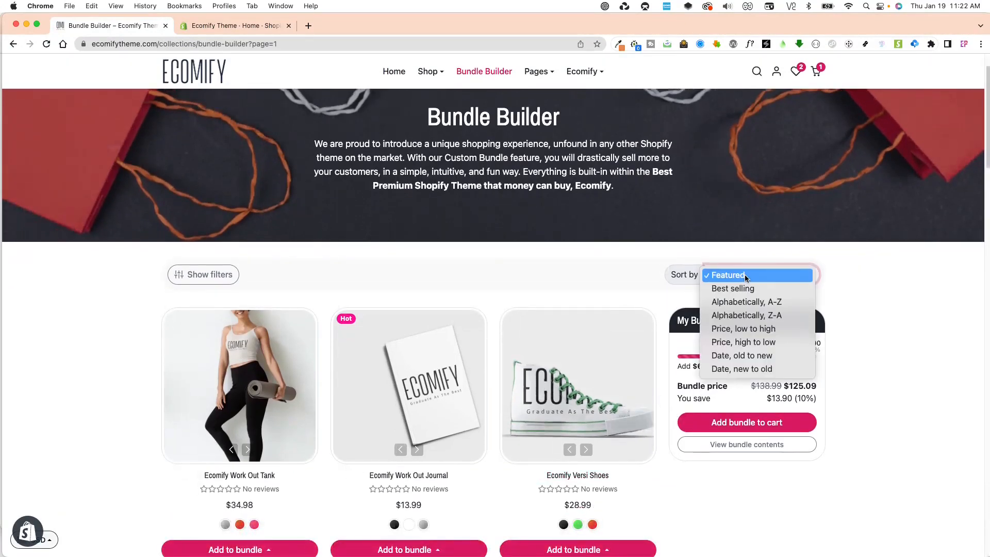
click(744, 275)
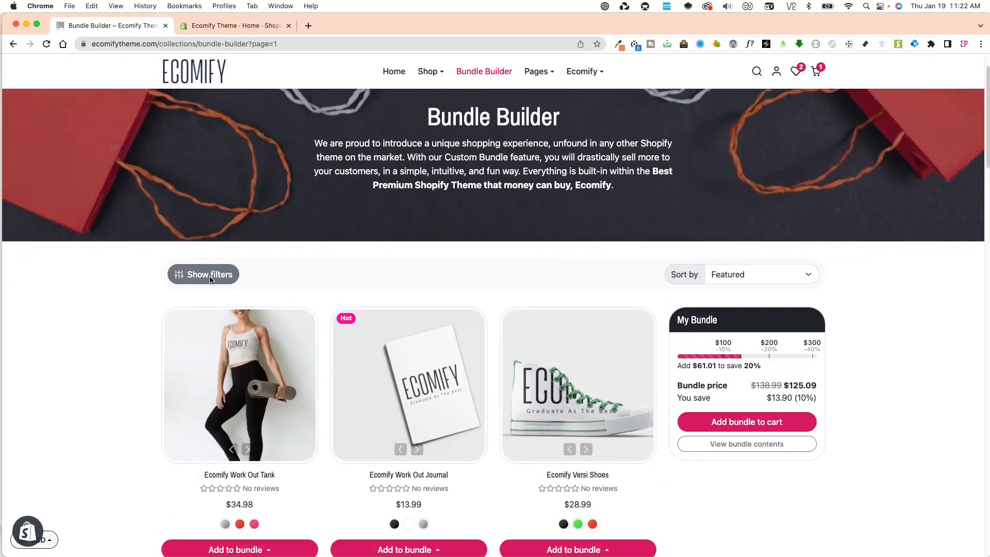
click(231, 278)
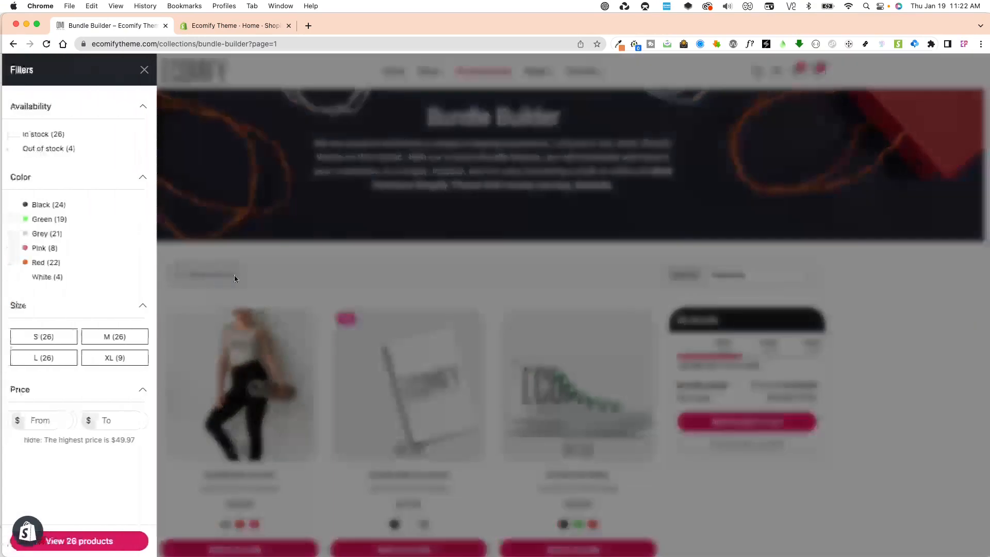
click(326, 289)
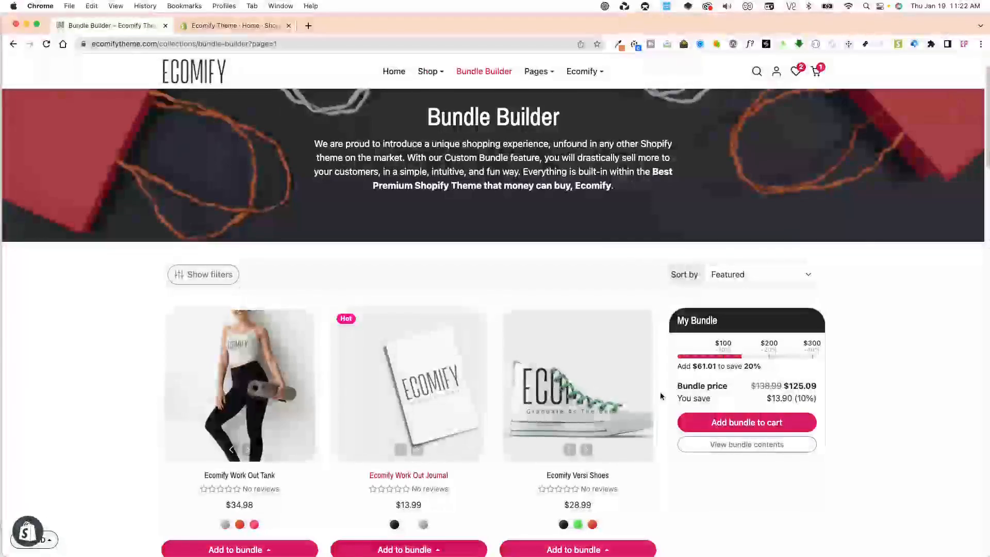
Browse the Bundle Builder's product grid down to its last products and return to the first row
drag(985, 117, 972, 196)
scroll(969, 206, down, 10)
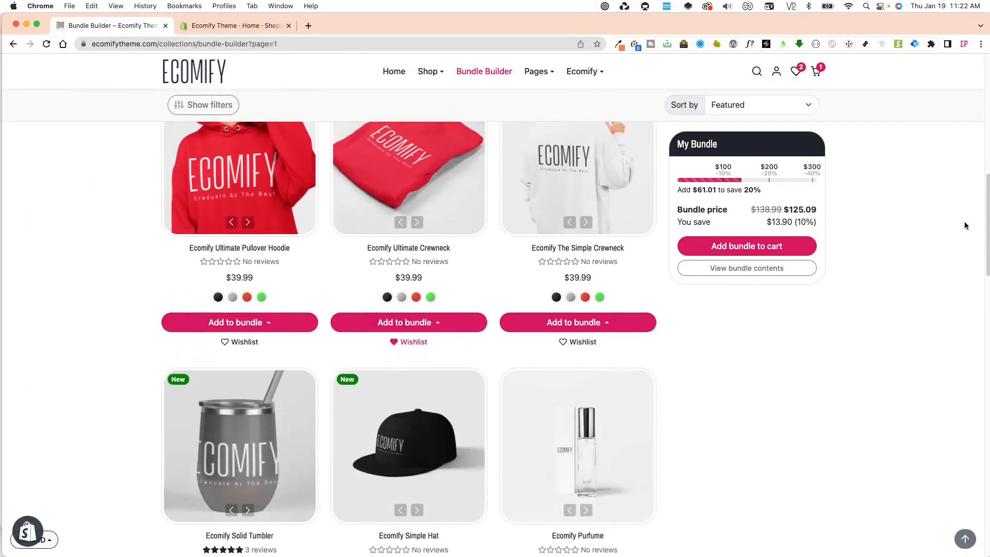
scroll(951, 304, down, 14)
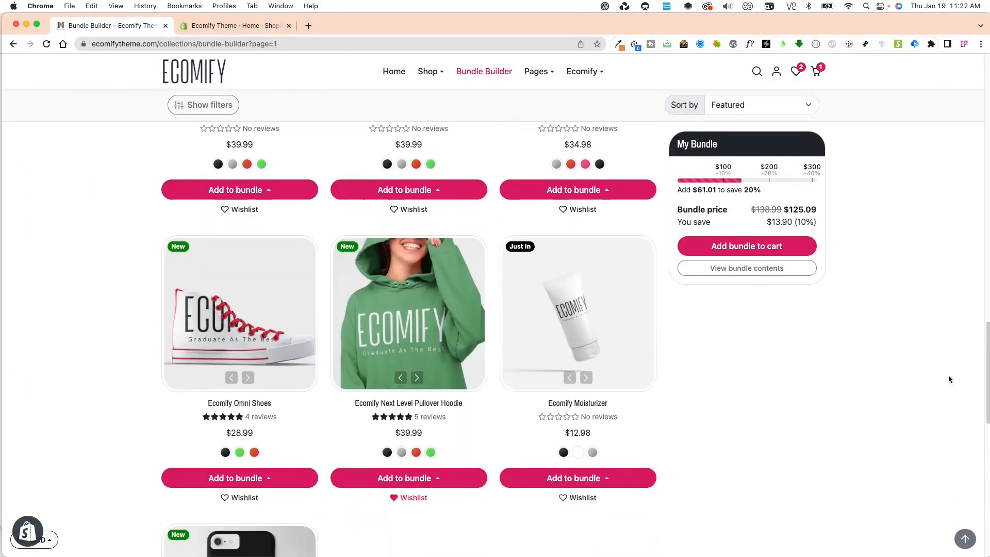
mouse_move(946, 453)
mouse_down()
mouse_move(945, 218)
mouse_move(951, 434)
mouse_up()
scroll(951, 437, down, 12)
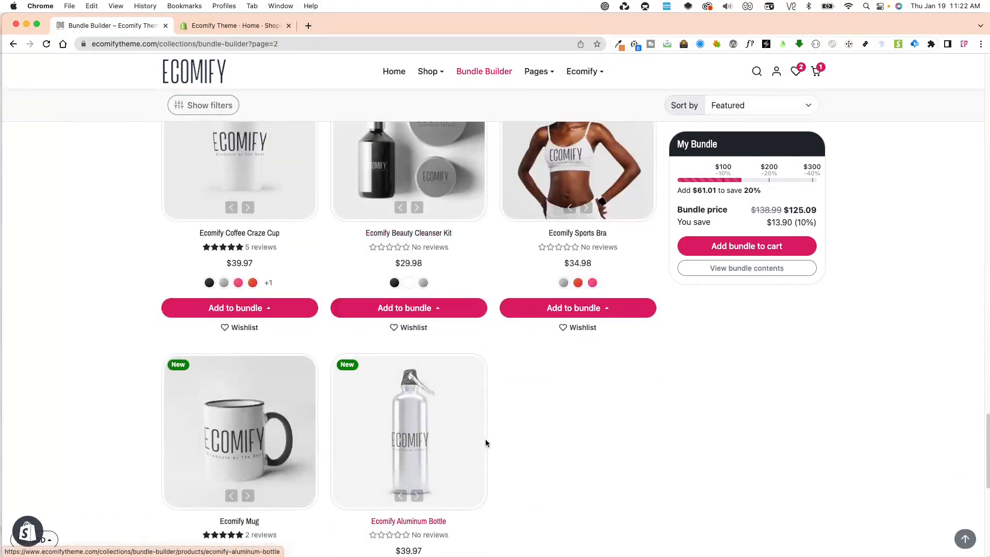
scroll(506, 436, down, 5)
scroll(526, 414, up, 16)
scroll(526, 414, down, 5)
scroll(453, 361, up, 15)
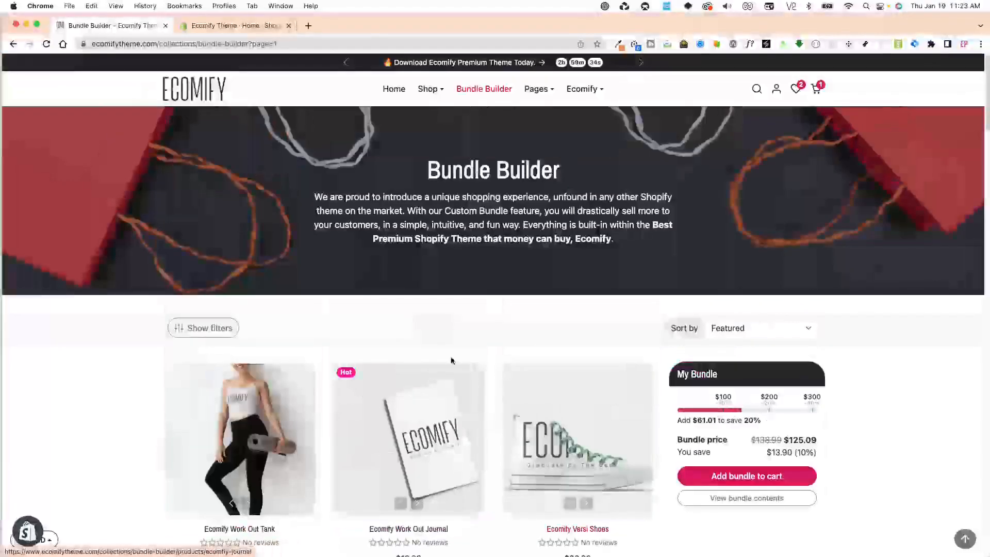
scroll(424, 400, down, 8)
scroll(424, 400, up, 11)
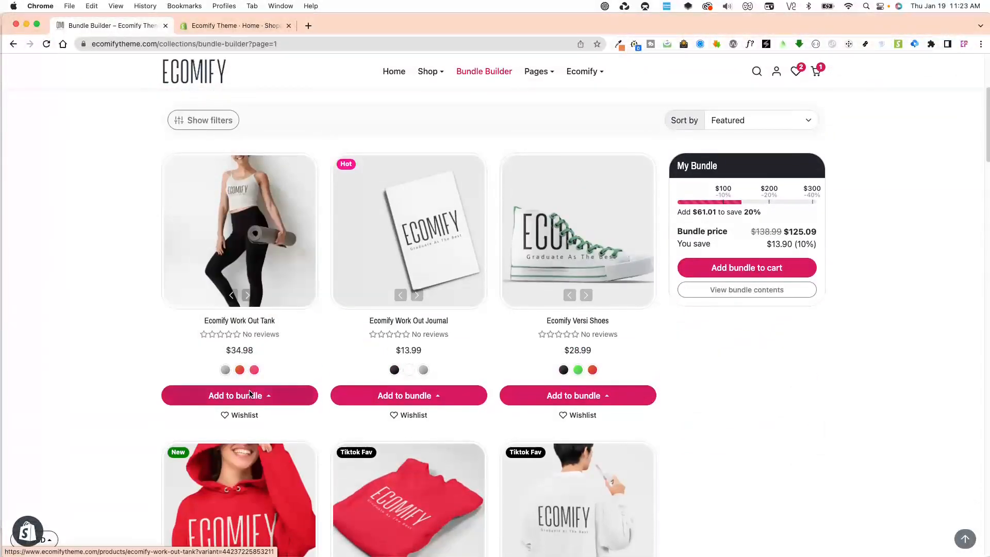
Add the Ecomify Work Out Tank to the bundle in the M / Pink variant
click(249, 395)
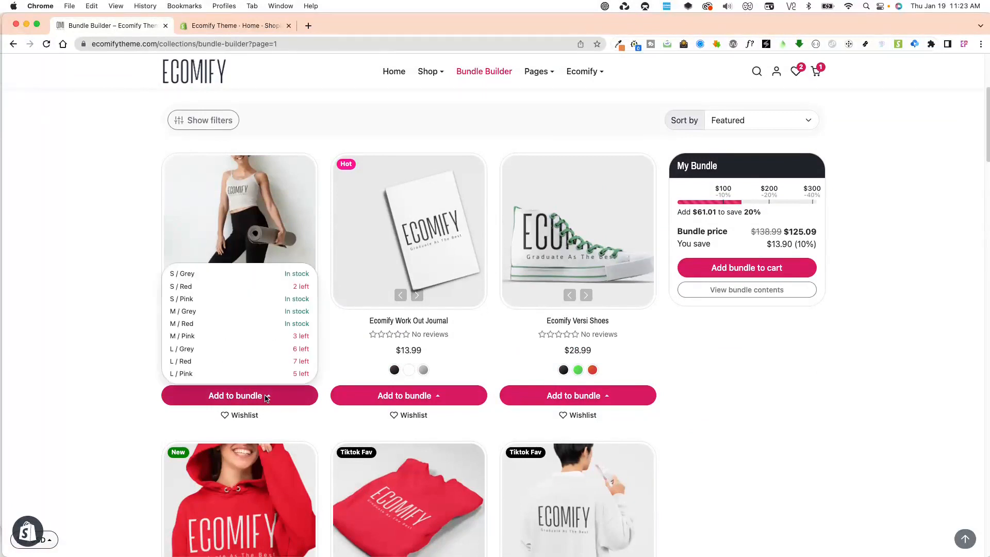
click(245, 341)
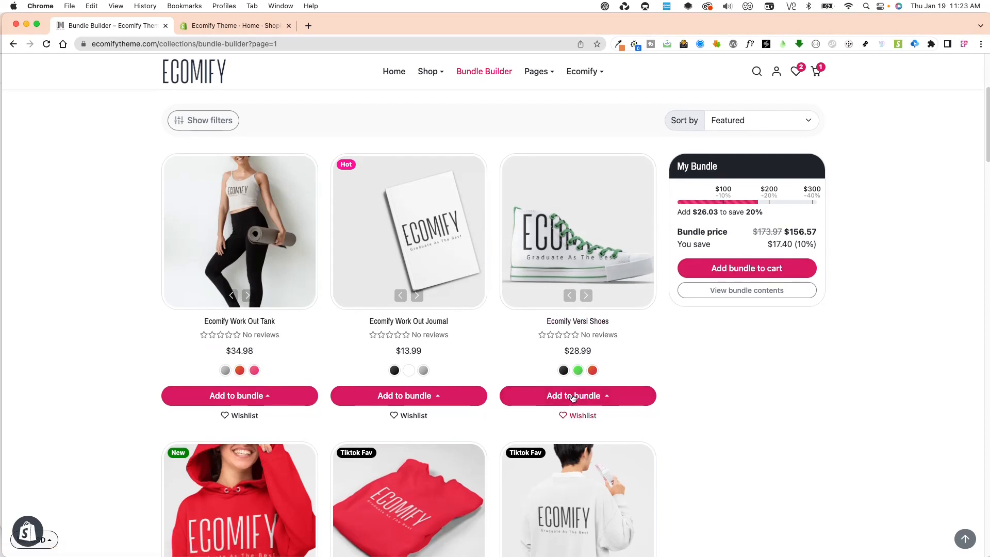
Preview the Ecomify Versi Shoes' color swatches and open the product's page in a new tab
mouse_move(593, 370)
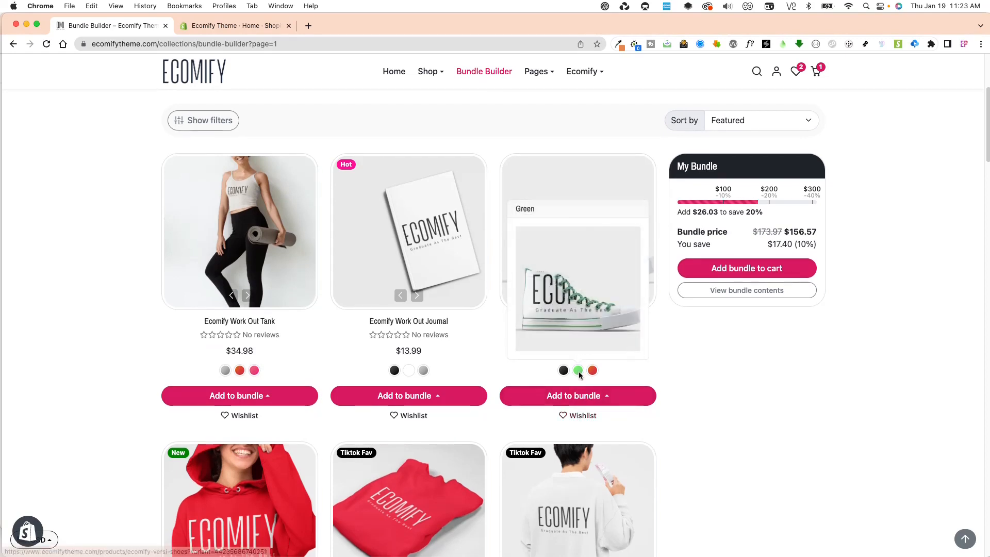
click(610, 243)
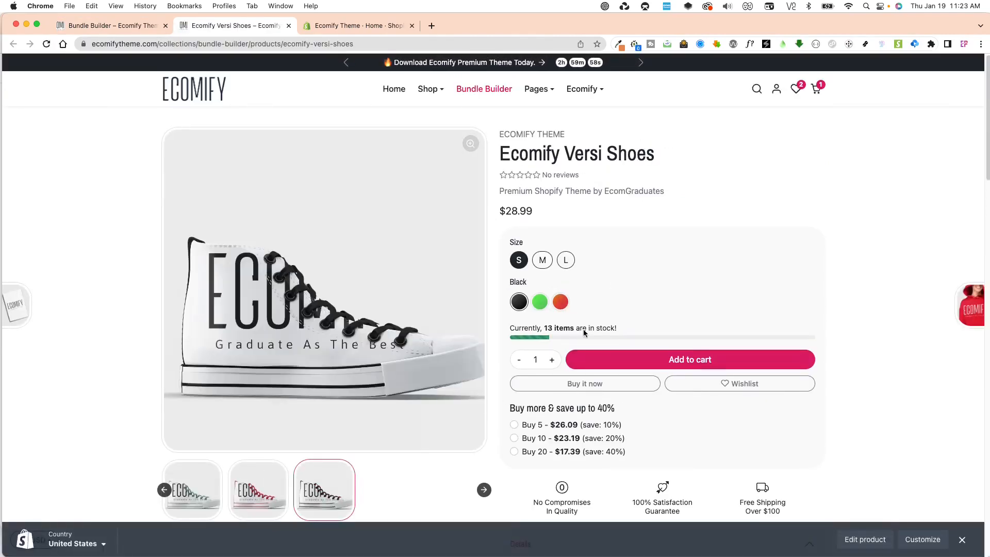
Return to the Bundle Builder page and review the contents of the current bundle
click(137, 30)
scroll(720, 401, up, 3)
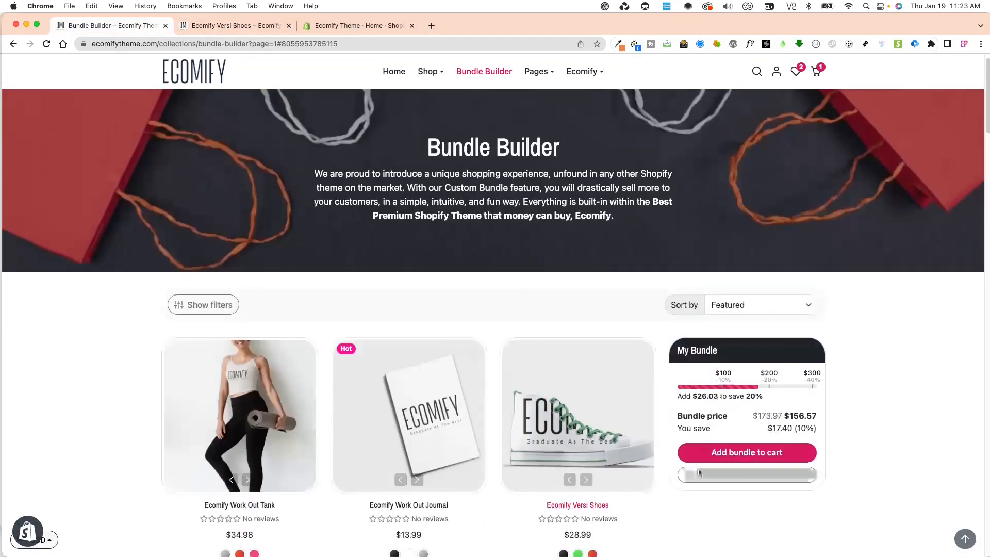
scroll(719, 413, down, 1)
click(720, 437)
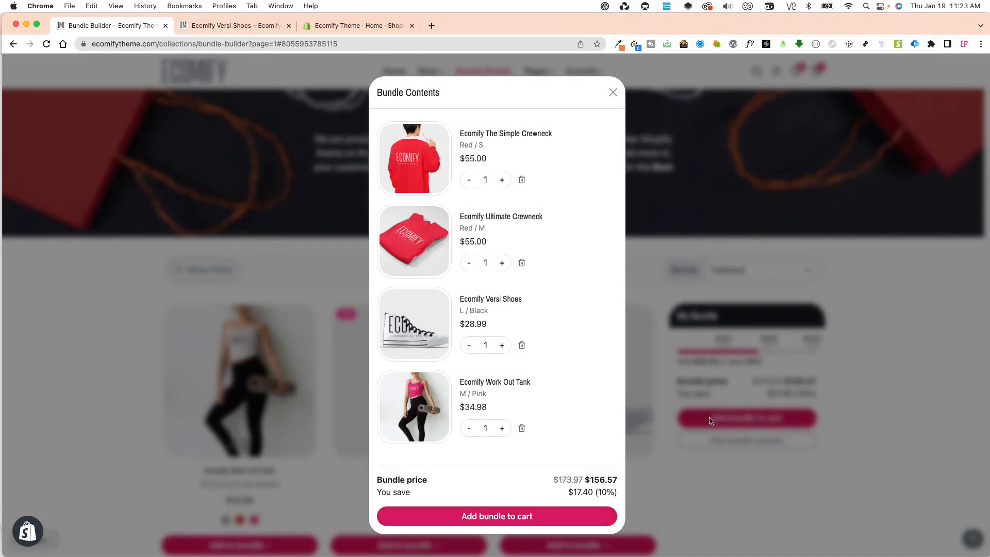
click(694, 397)
scroll(663, 320, up, 1)
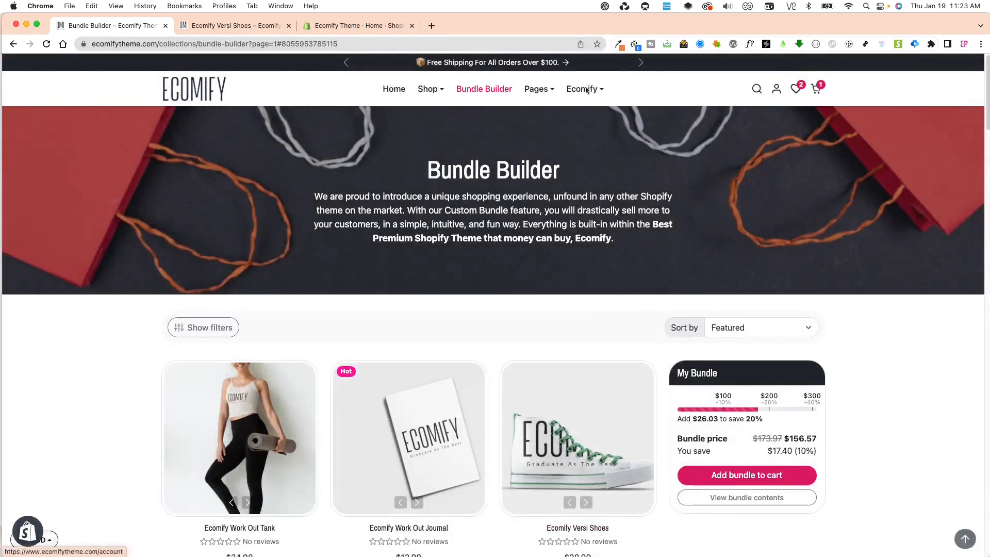
click(378, 44)
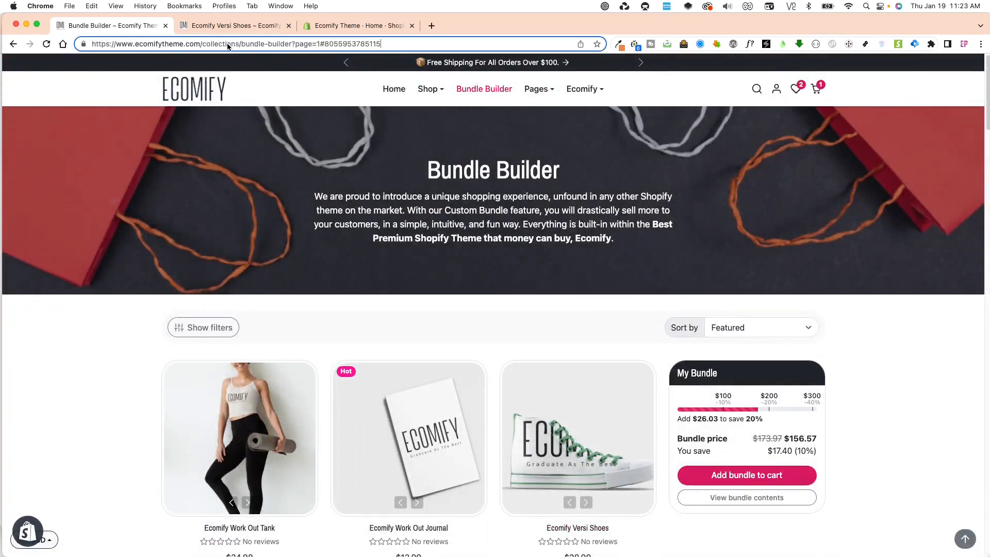
drag(202, 44, 414, 37)
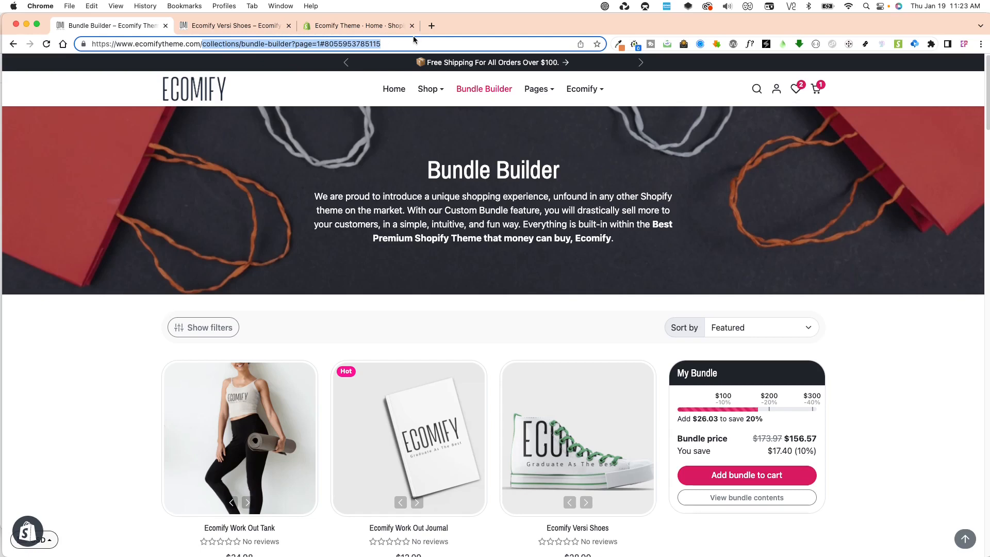
text(c)
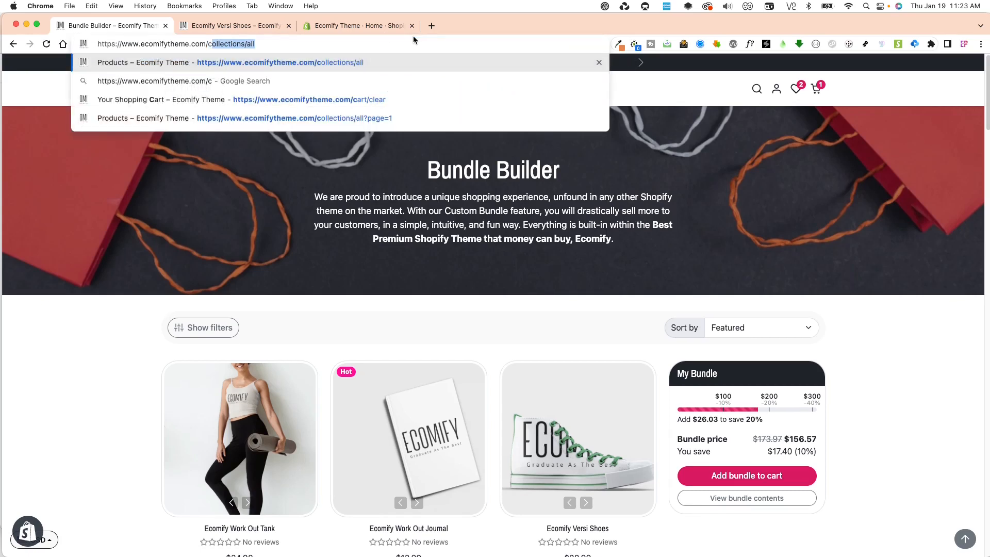
text(art/clear)
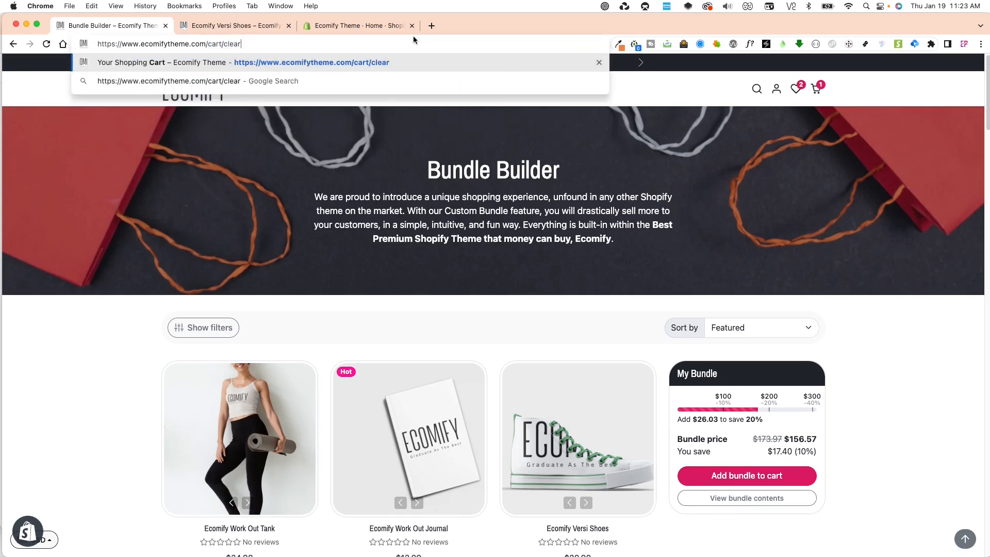
key(Return)
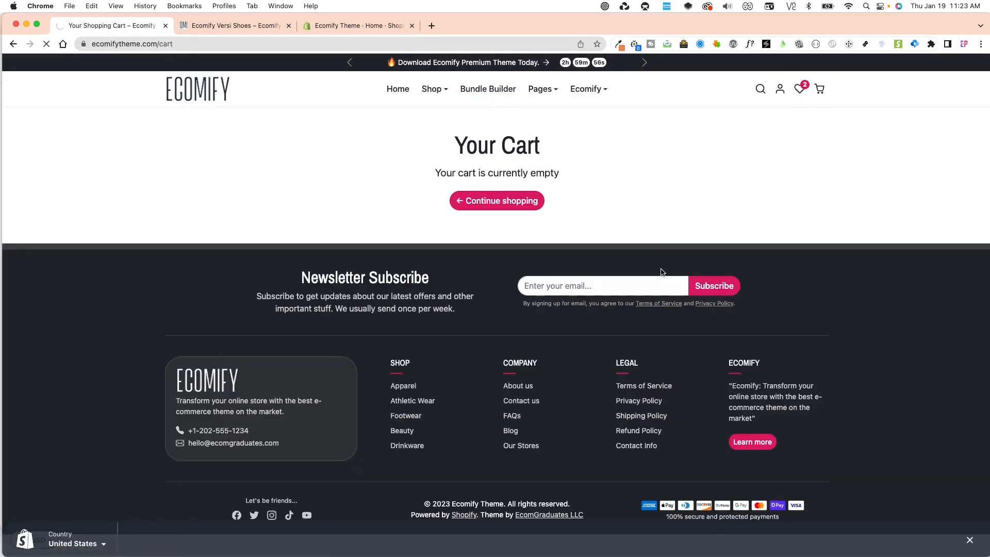
Open the bundle's contents on the Bundle Builder page and add the whole bundle to the cart
scroll(881, 424, down, 1)
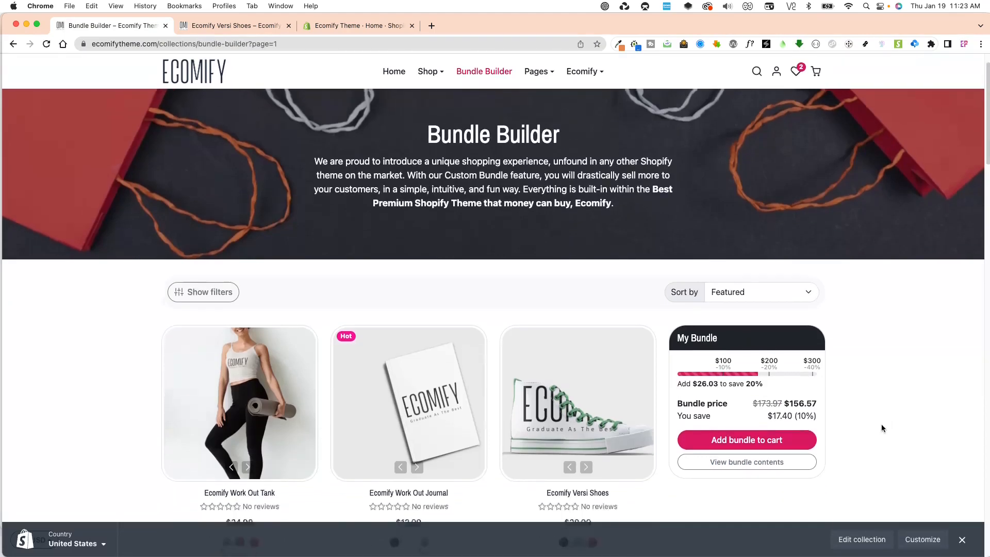
click(740, 459)
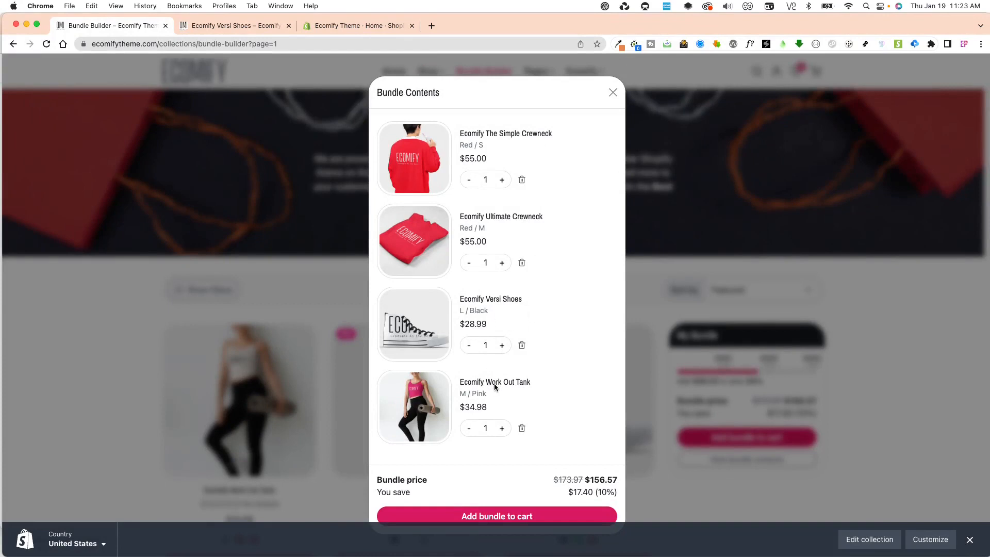
click(527, 522)
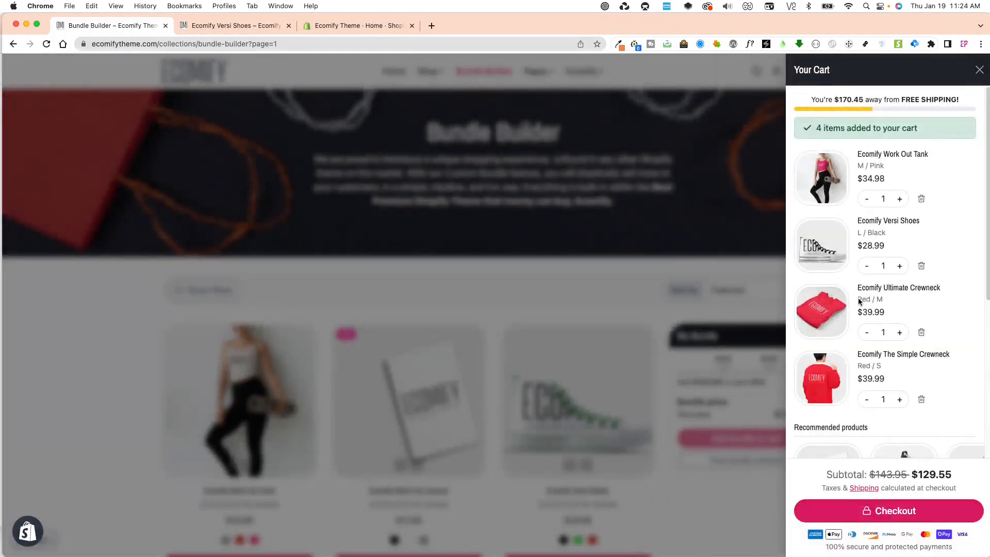
Review the bundled items in the cart and proceed to checkout
scroll(866, 320, down, 2)
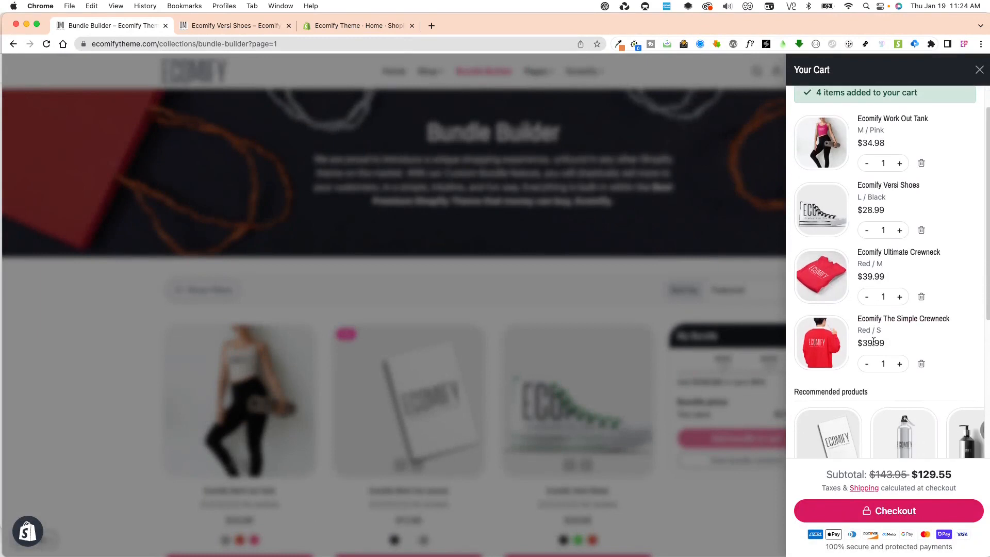
click(920, 517)
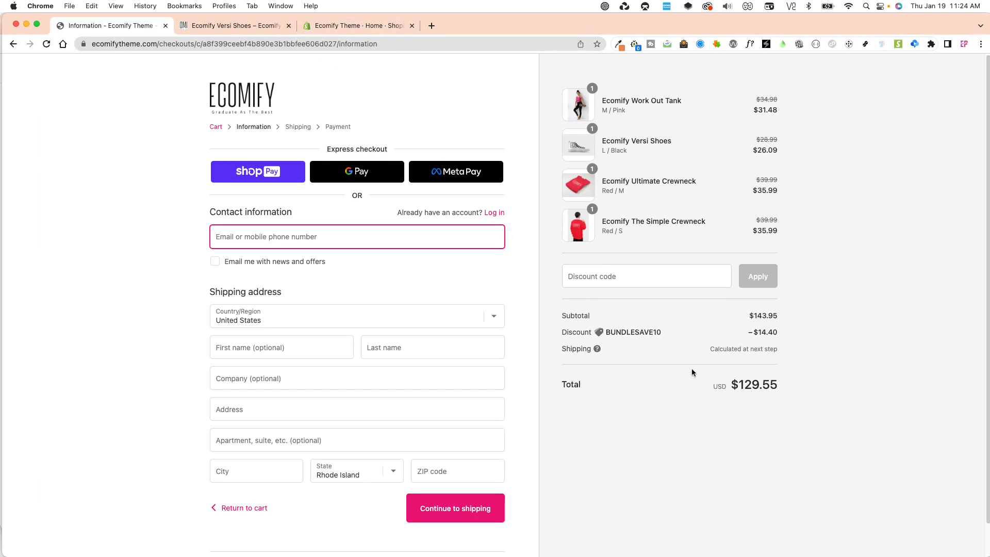
Switch to the Shopify admin and open the Bundle Builder collection from the store's product collections
click(383, 27)
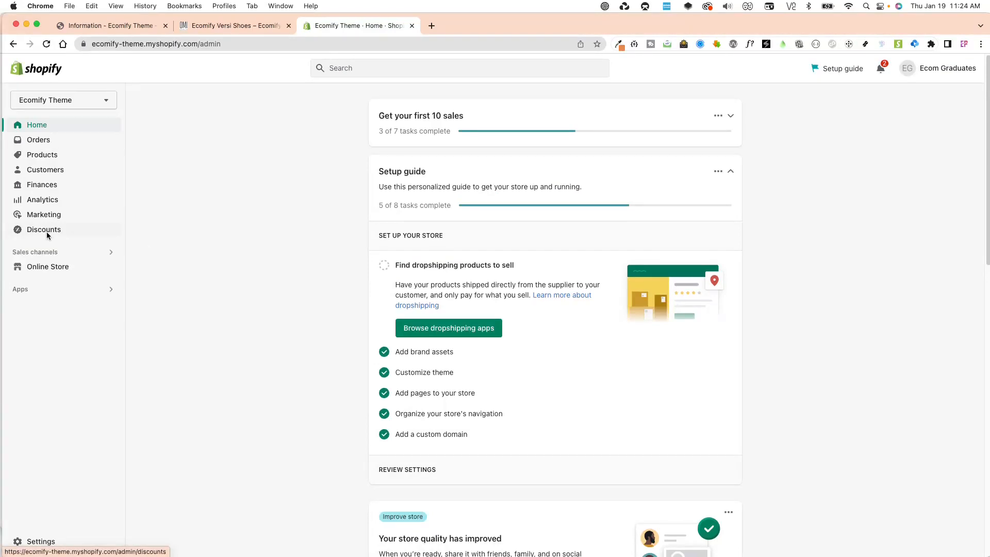
click(79, 156)
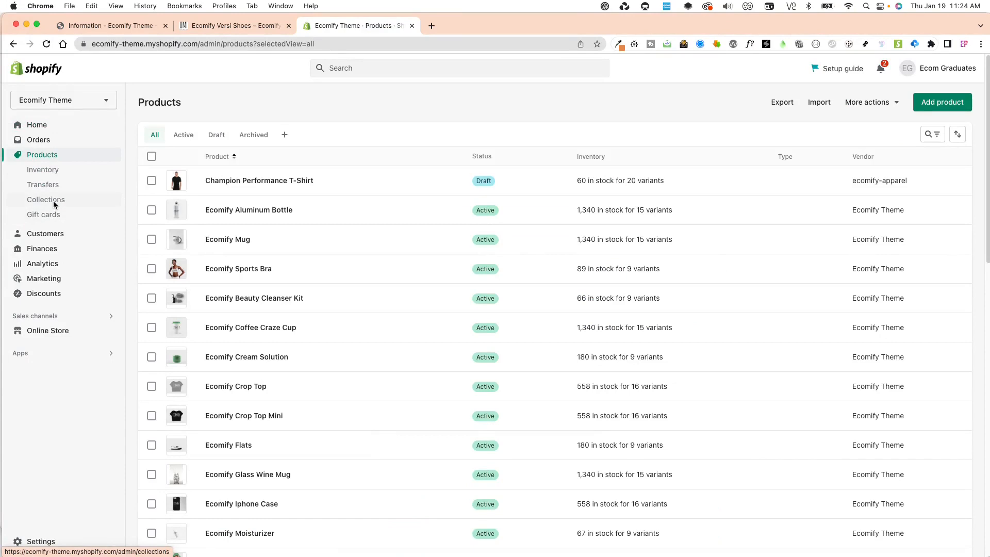
click(53, 201)
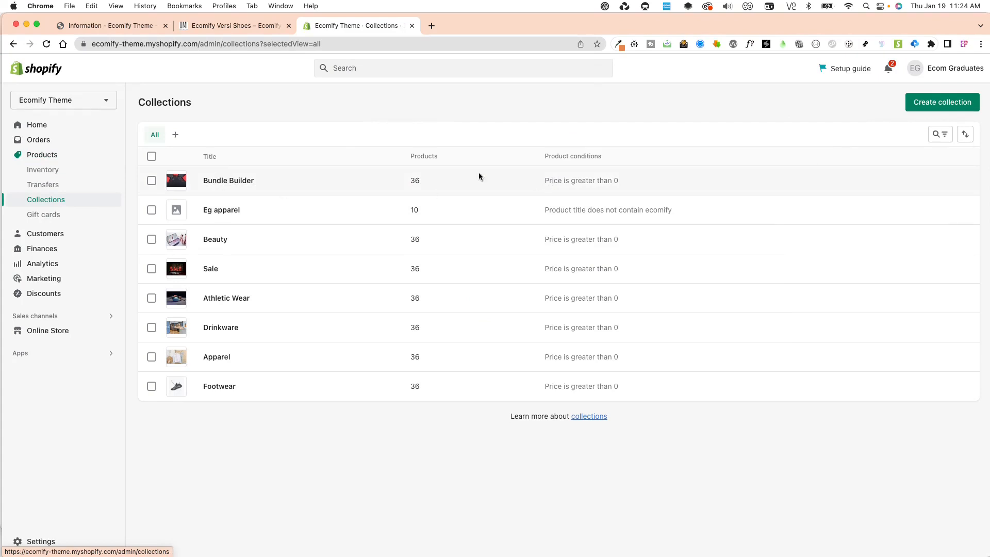
click(228, 184)
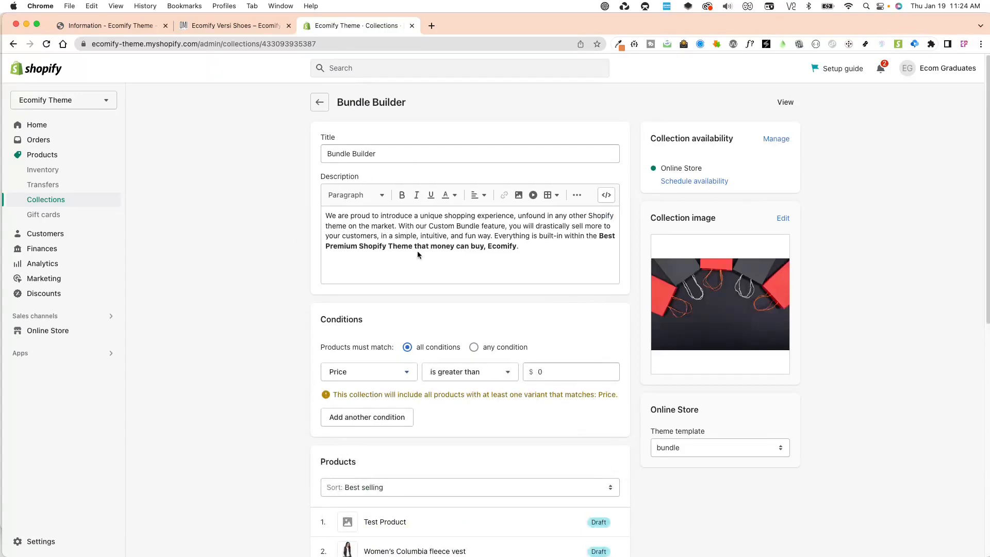
Examine the Bundle Builder collection's conditions, theme template and product list
scroll(178, 377, down, 3)
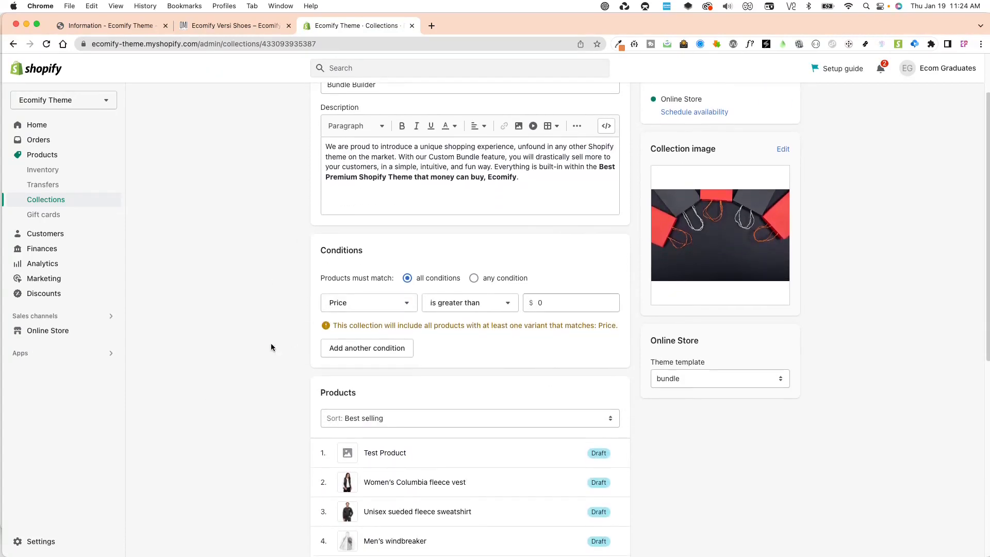
scroll(268, 335, down, 2)
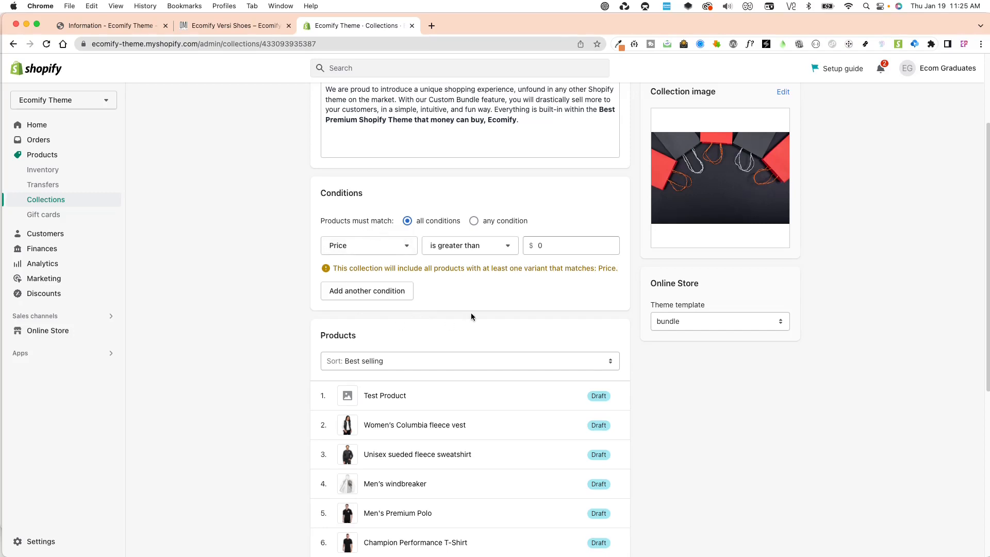
scroll(476, 304, down, 4)
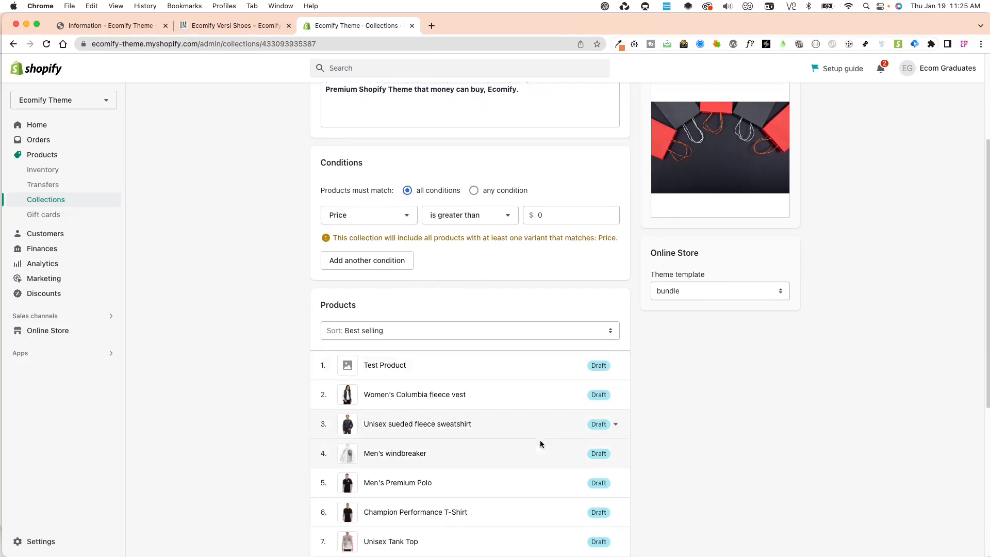
Expand the Bundle Builder collection's product list and look through all of its included products
scroll(427, 423, down, 8)
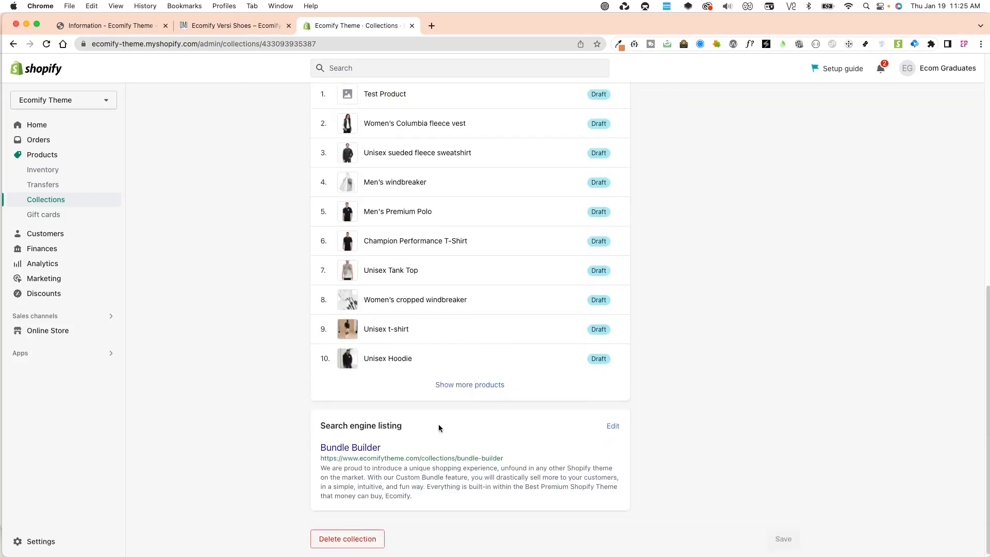
click(472, 384)
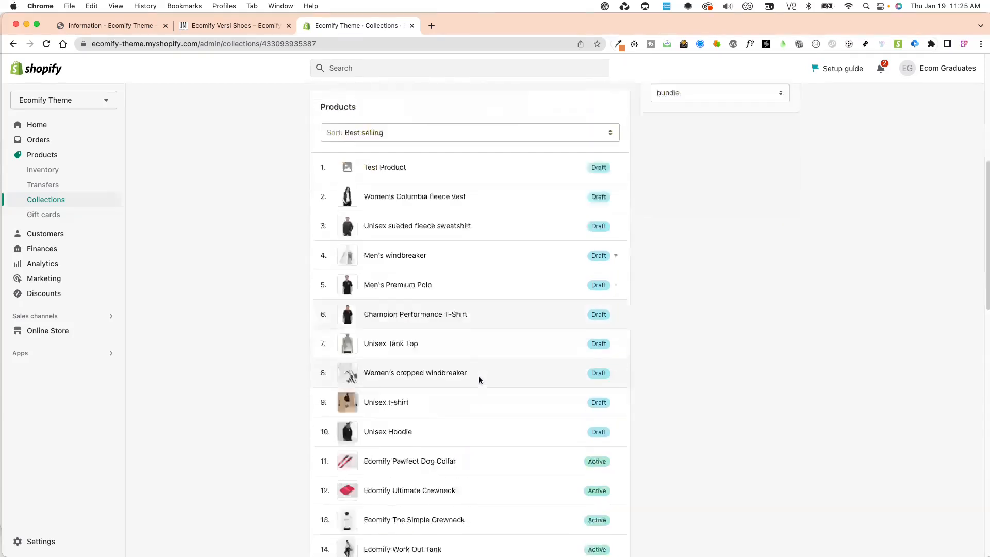
scroll(475, 397, down, 20)
scroll(464, 410, down, 3)
scroll(458, 405, up, 15)
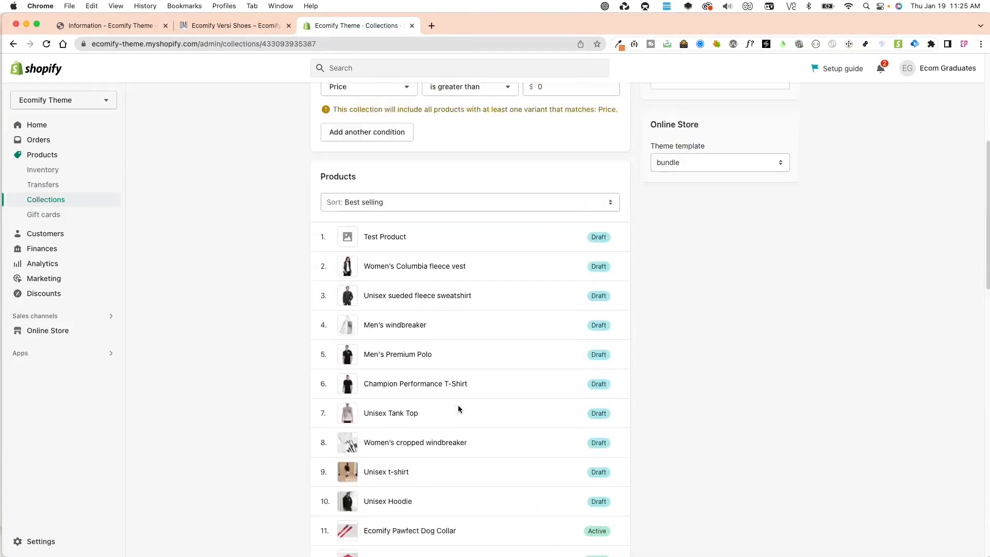
scroll(458, 404, up, 5)
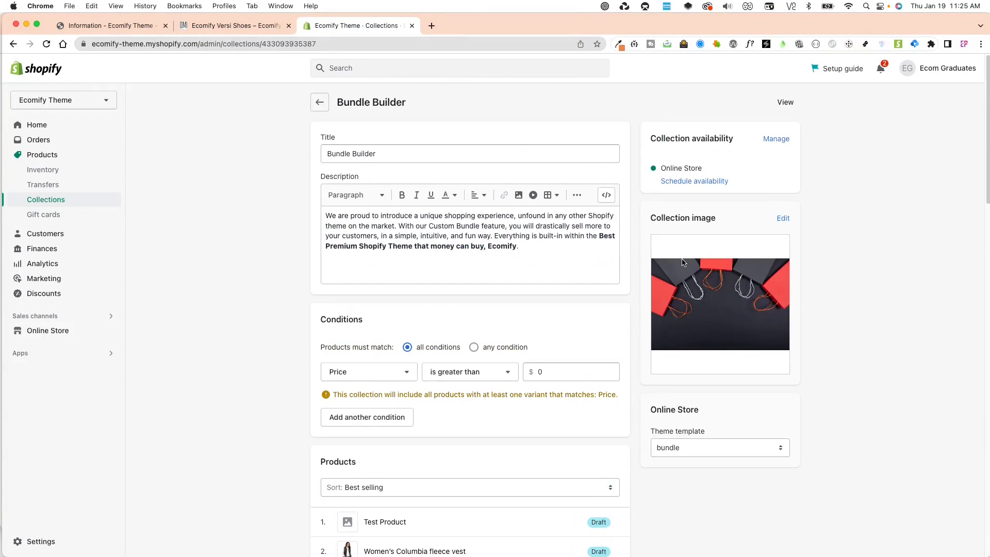
Inspect the theme template choices for the Bundle Builder collection, leaving the bundle template selected
scroll(713, 337, down, 4)
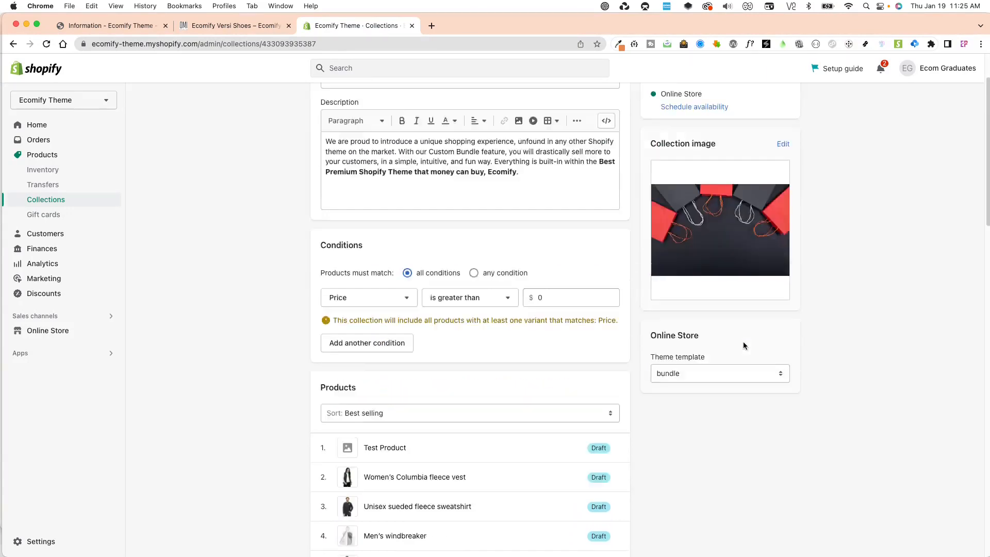
scroll(699, 335, up, 2)
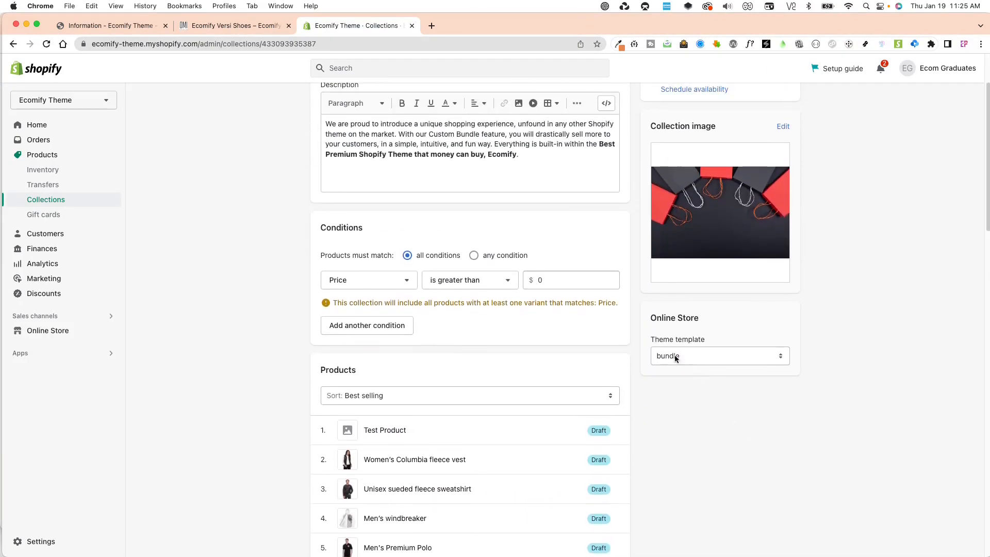
click(683, 355)
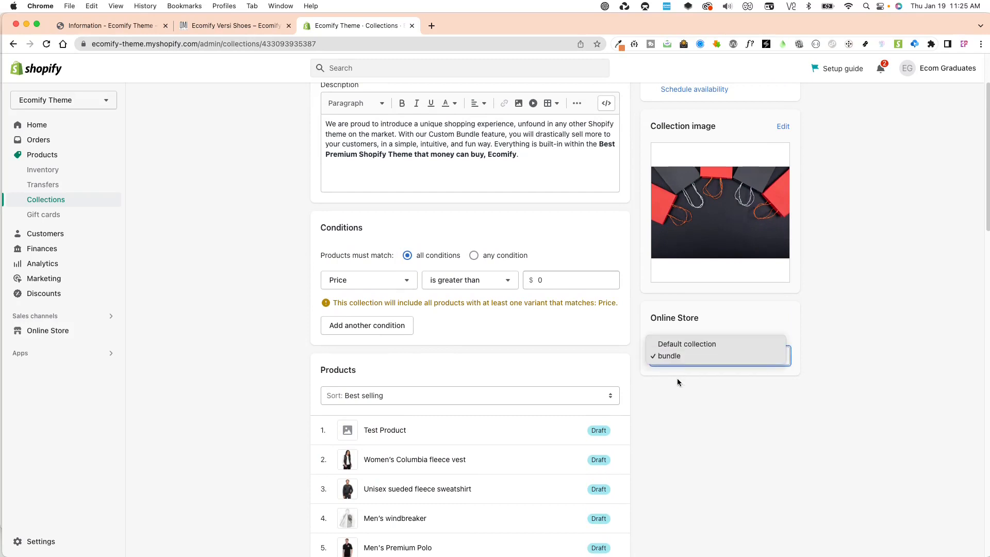
click(679, 355)
click(680, 356)
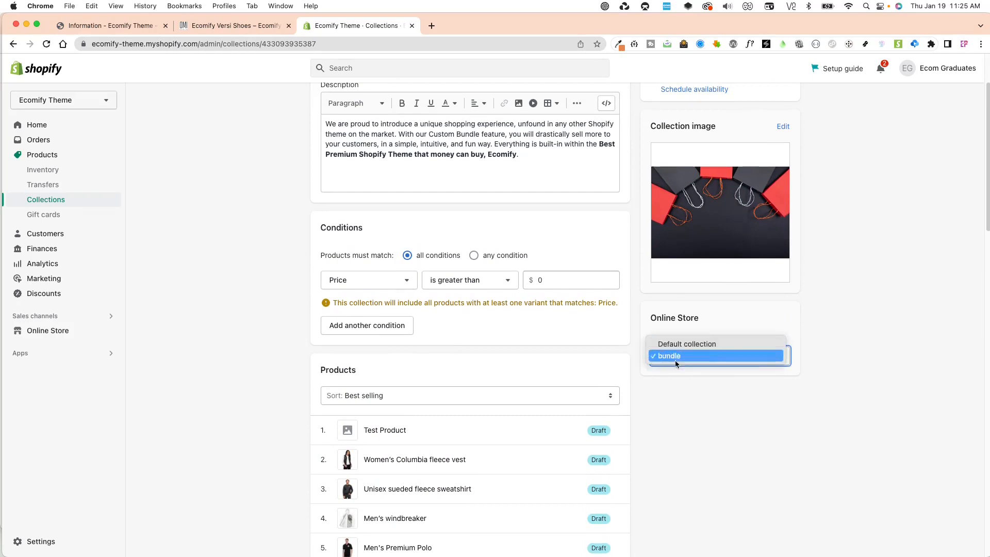
click(680, 357)
click(693, 397)
scroll(689, 376, up, 2)
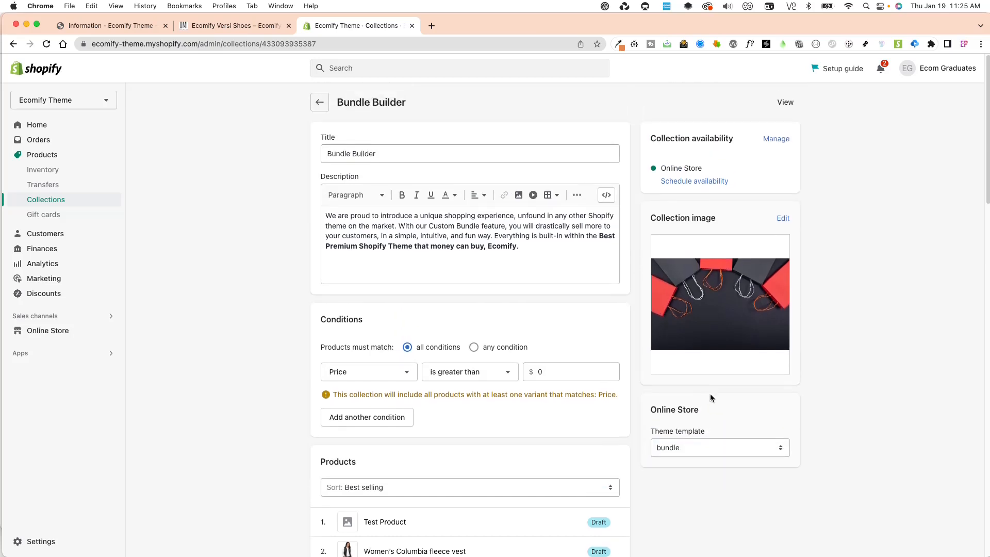
scroll(794, 444, down, 1)
click(692, 416)
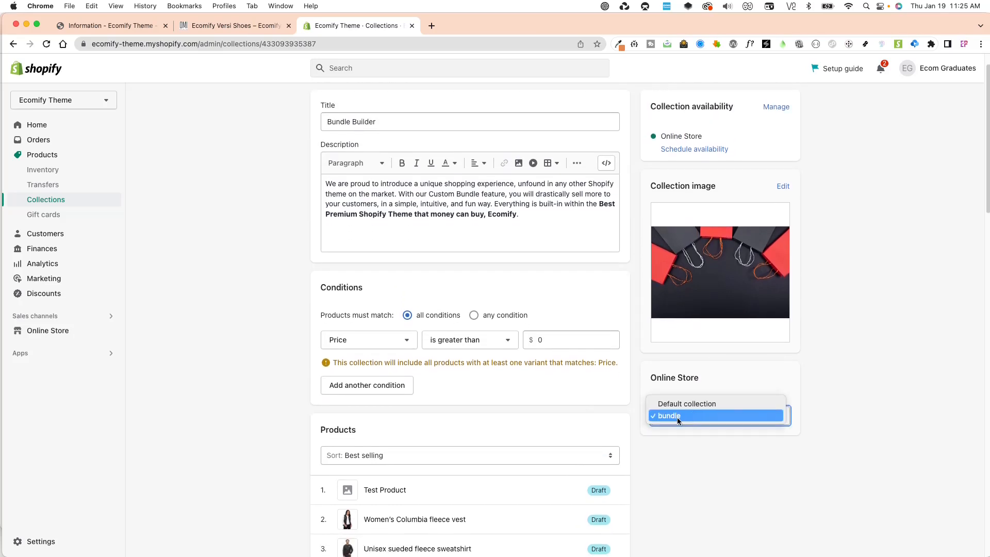
click(696, 454)
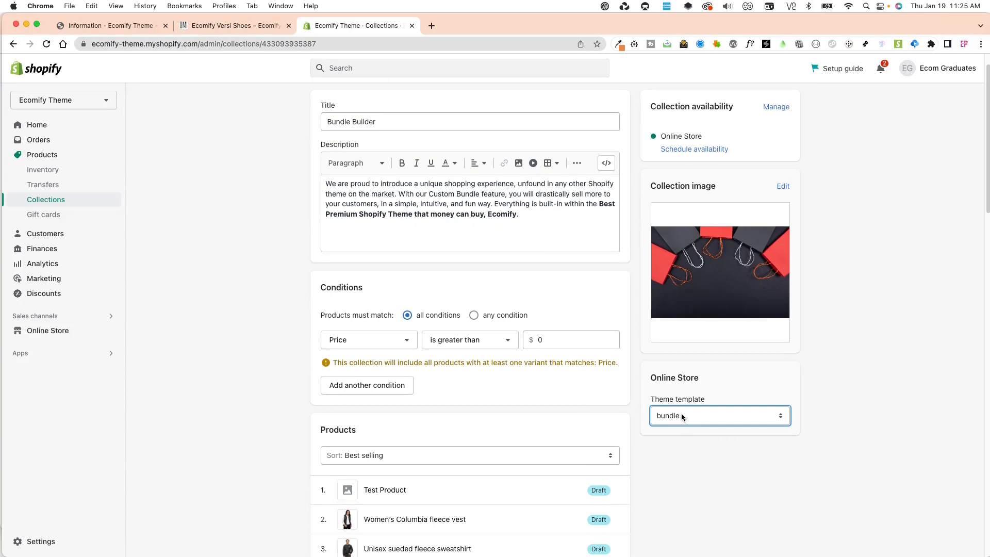
click(686, 418)
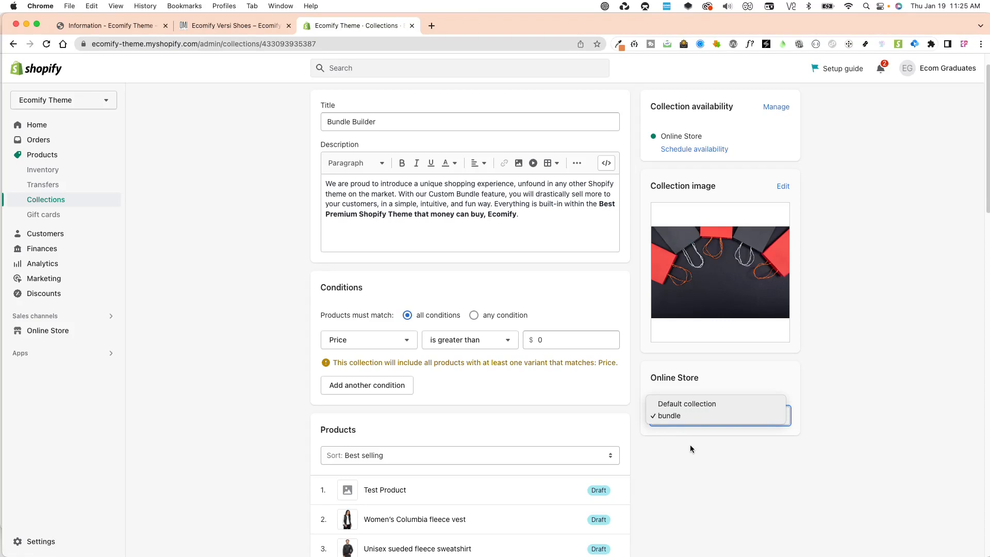
click(690, 444)
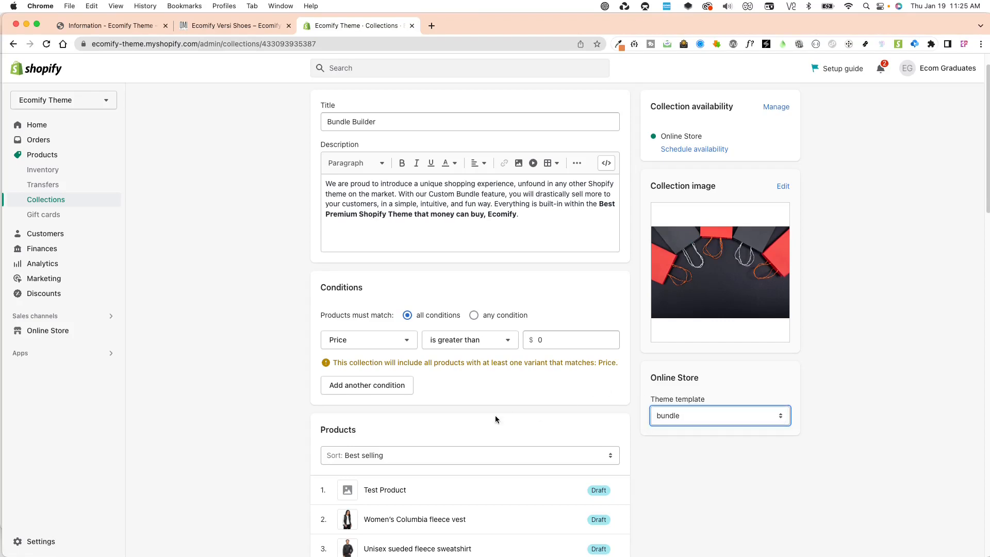
Open the online store's themes and look over the current theme and the theme library
click(83, 333)
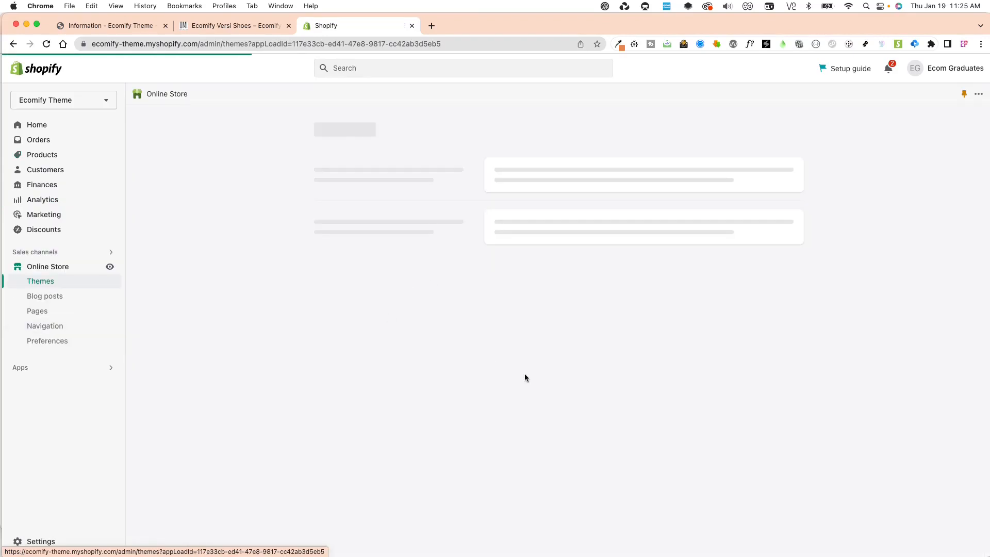
scroll(509, 385, down, 2)
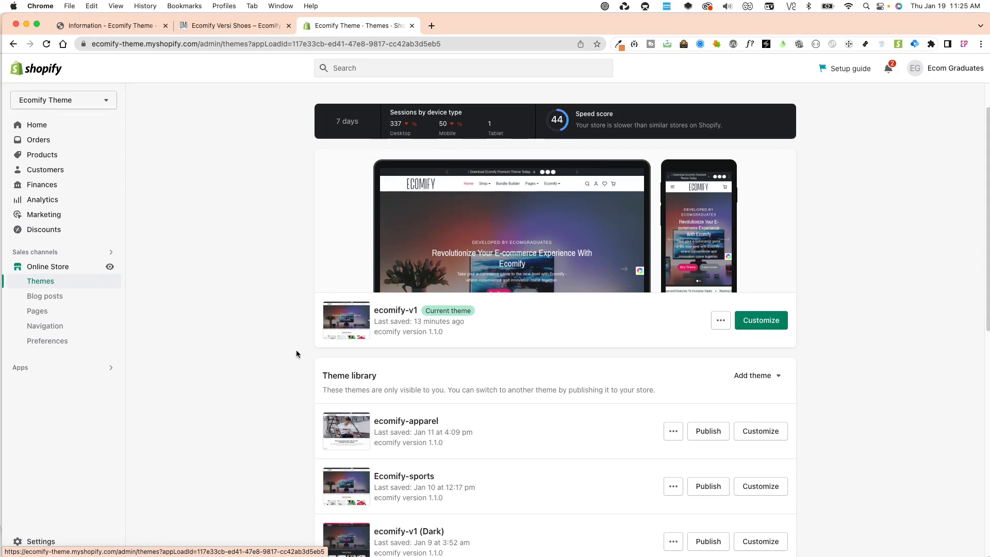
Start a new product collection titled "bundle" and set its collection type to Manual
click(65, 155)
click(46, 200)
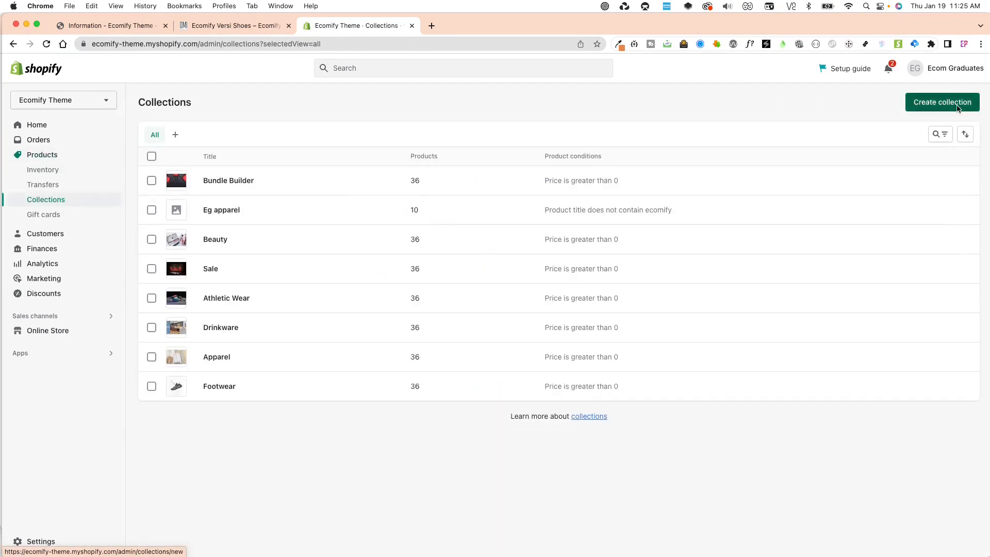
click(958, 106)
click(386, 157)
text(bundle)
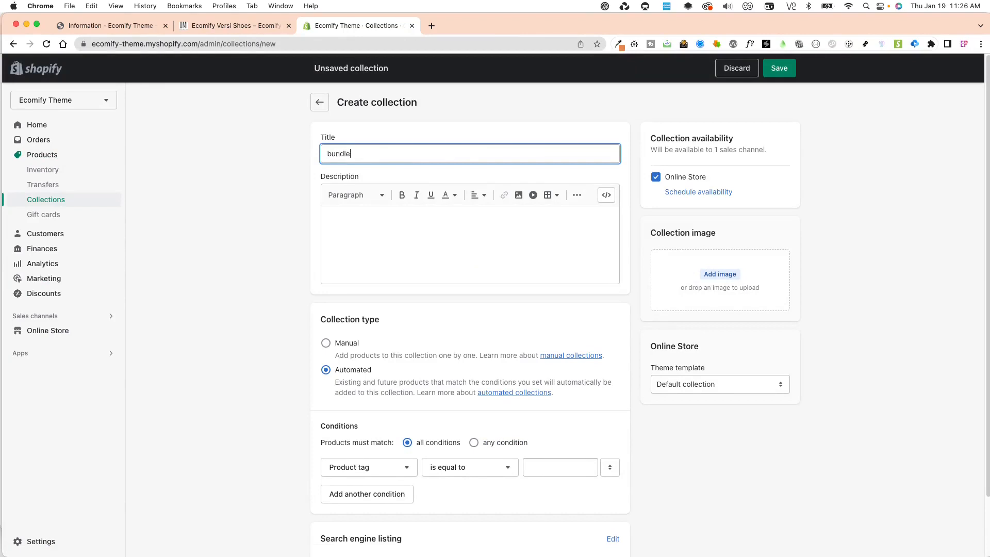
click(317, 360)
scroll(317, 360, down, 3)
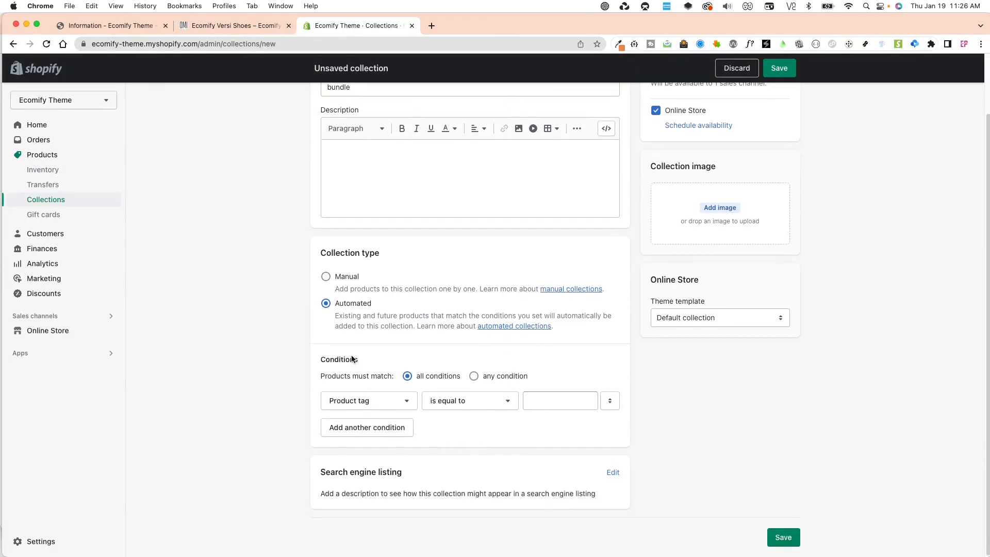
click(330, 280)
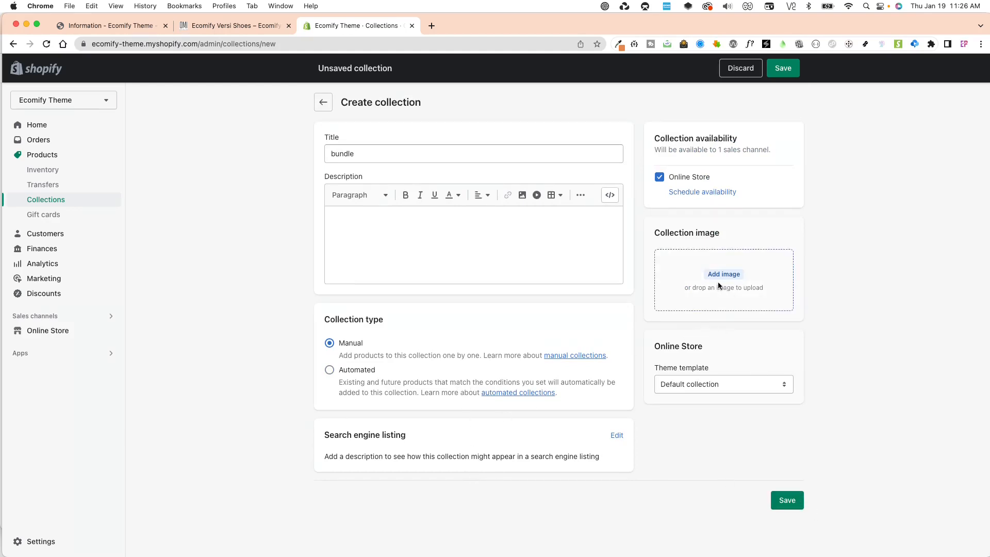
Check which theme templates are available for the new collection without changing the selection
click(702, 384)
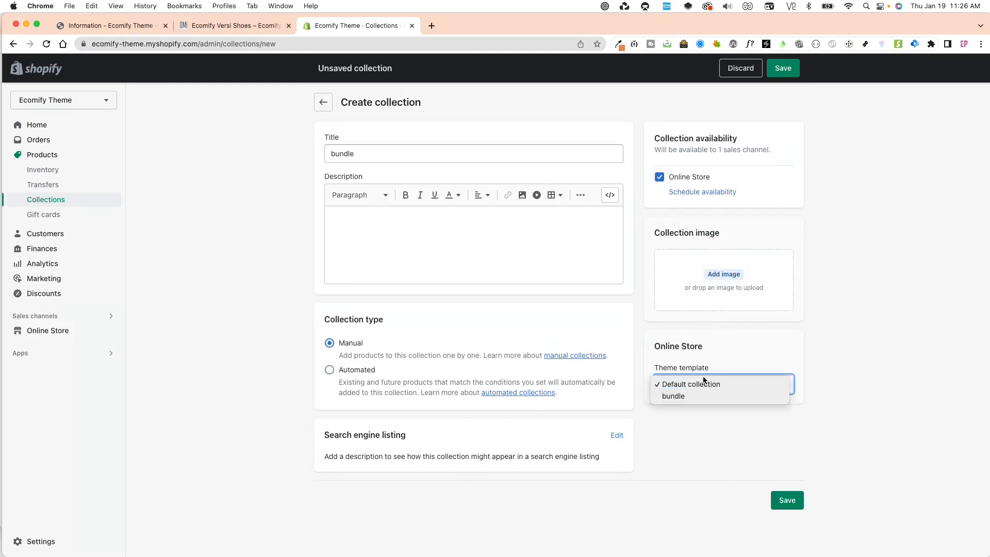
click(692, 448)
click(258, 307)
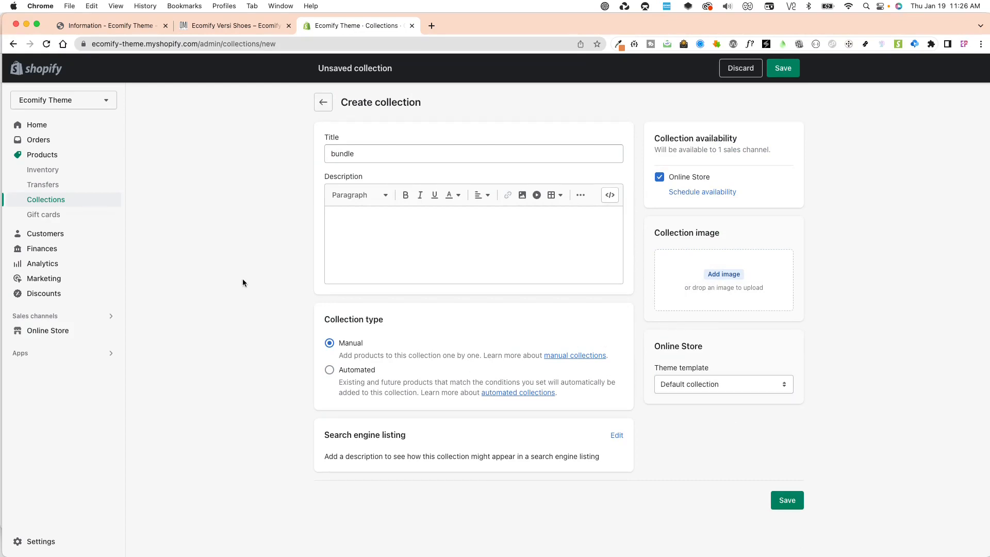
Open the store's discounts list and compare it with the BUNDLESAVE10 discount applied on the checkout page
click(44, 293)
click(619, 338)
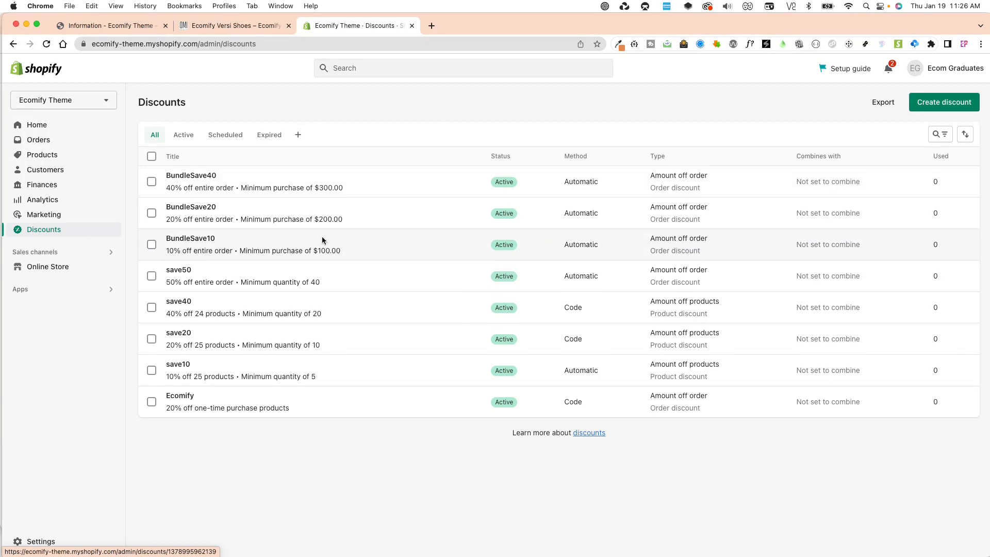
click(234, 26)
click(129, 29)
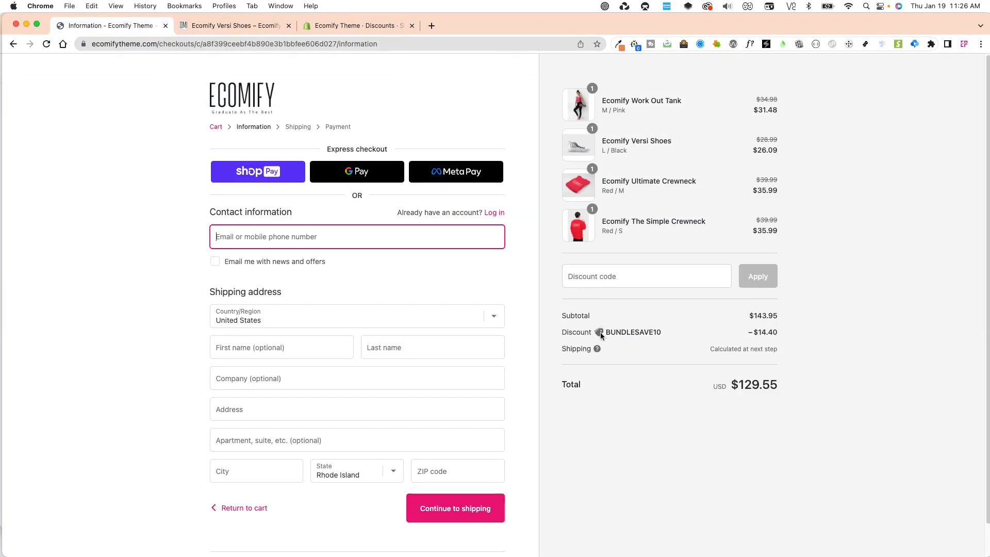
drag(606, 333, 657, 335)
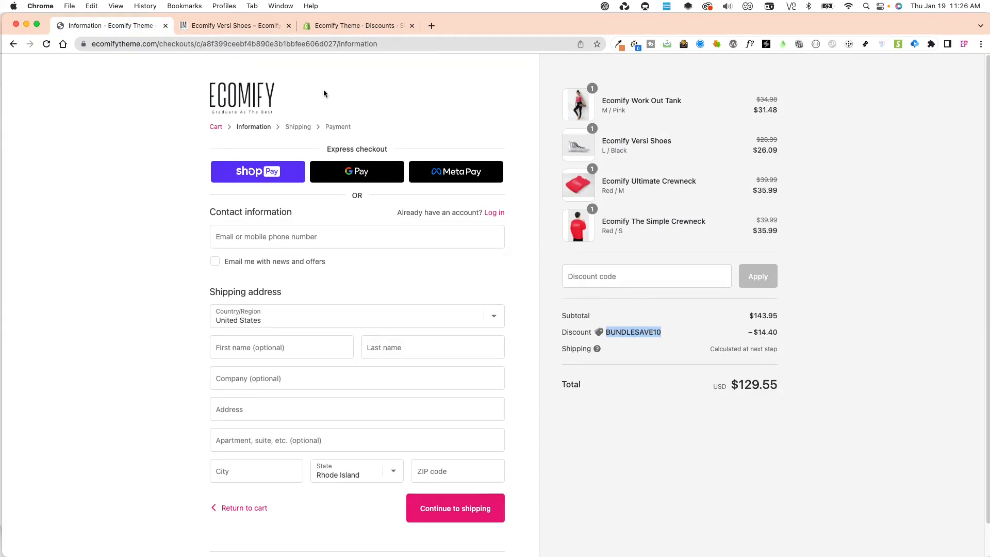
Return to the Shopify discounts and start an automatic amount-off-order discount titled "bundlesave35"
click(342, 27)
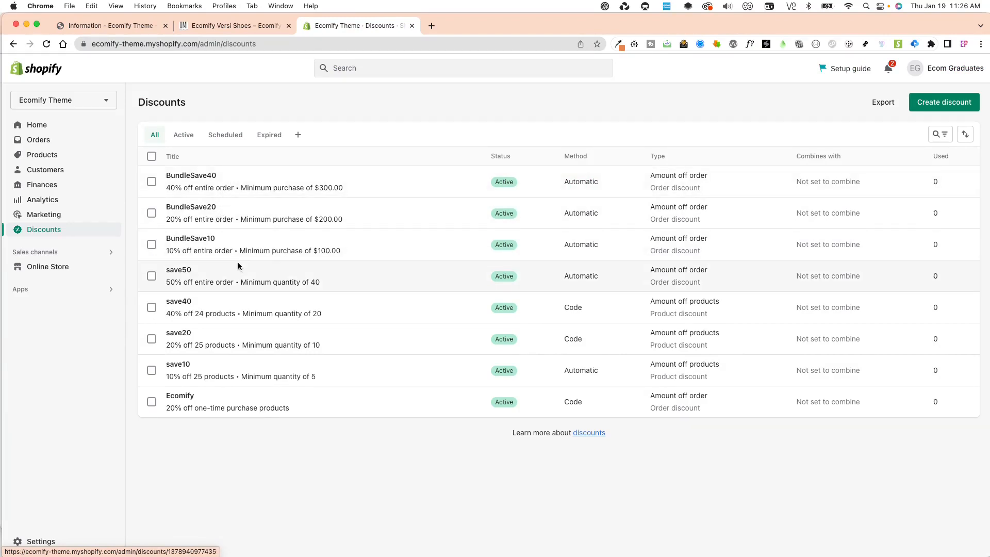
click(944, 102)
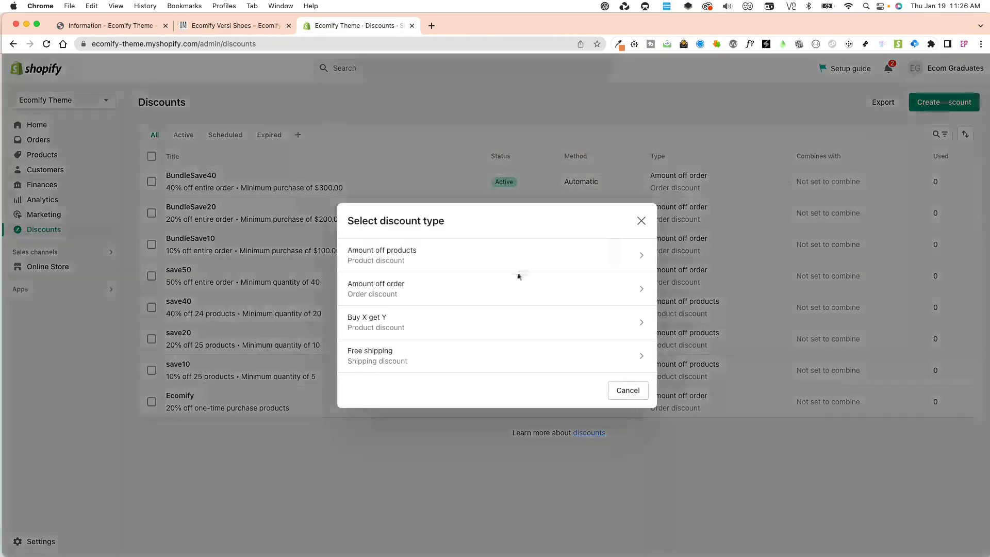
click(383, 288)
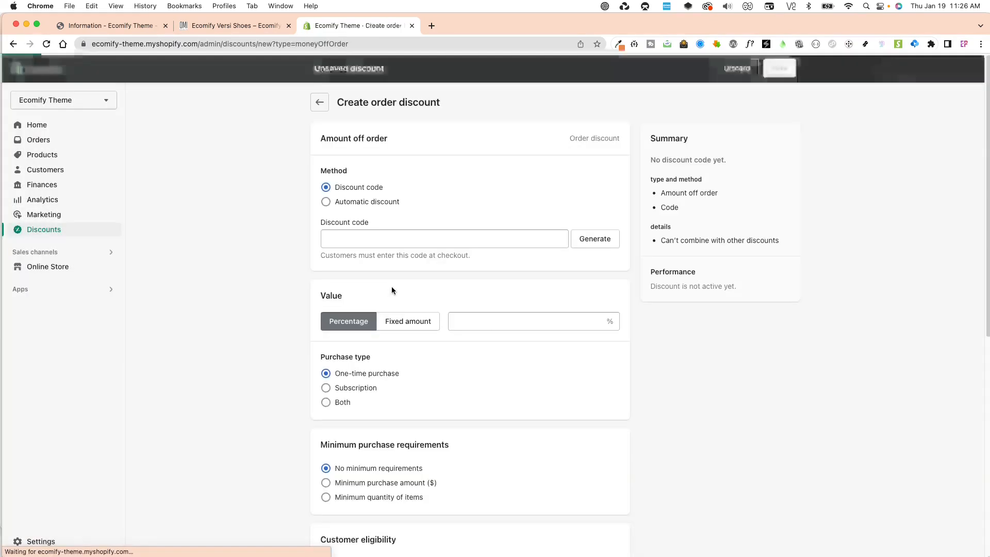
click(360, 202)
click(339, 237)
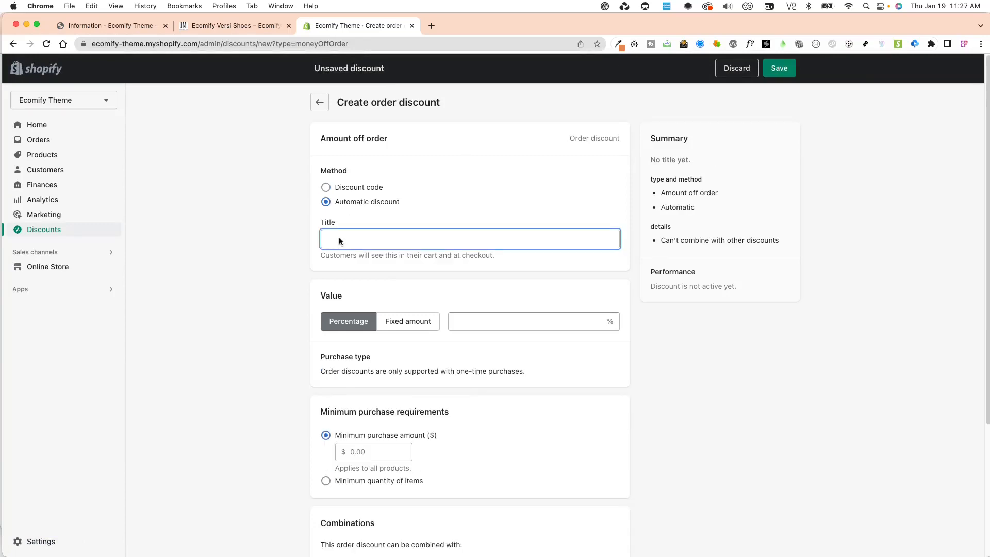
text(bundlesave35)
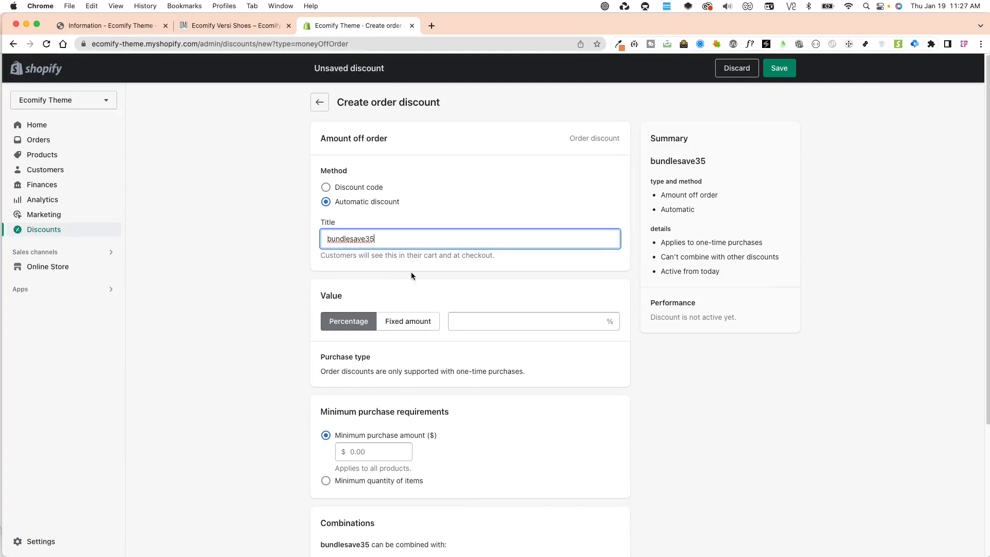
Set the order discount's percentage value to 35%
click(482, 322)
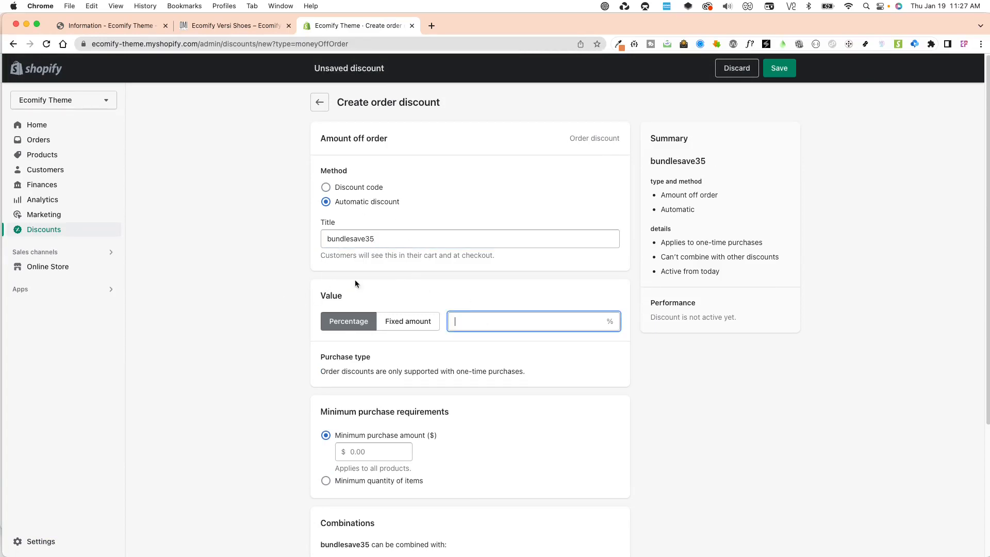
click(368, 239)
click(466, 312)
text(35)
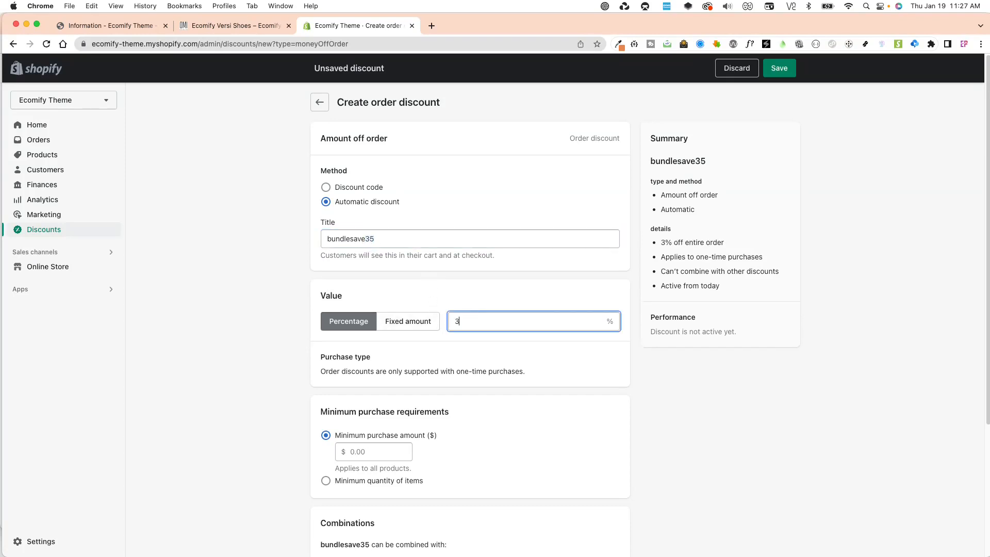
click(636, 456)
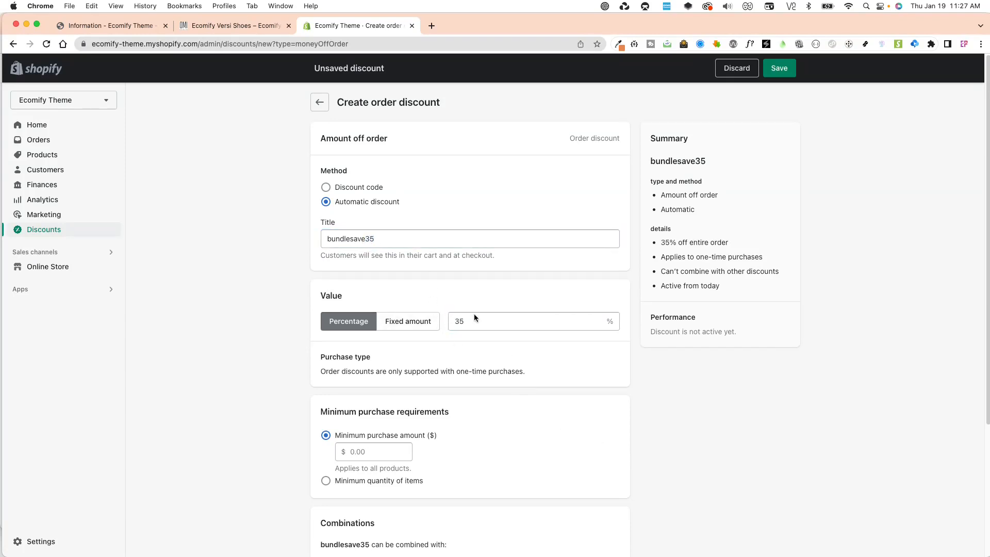
Set the discount's minimum purchase requirement to a minimum quantity of 6 items
scroll(502, 415, down, 3)
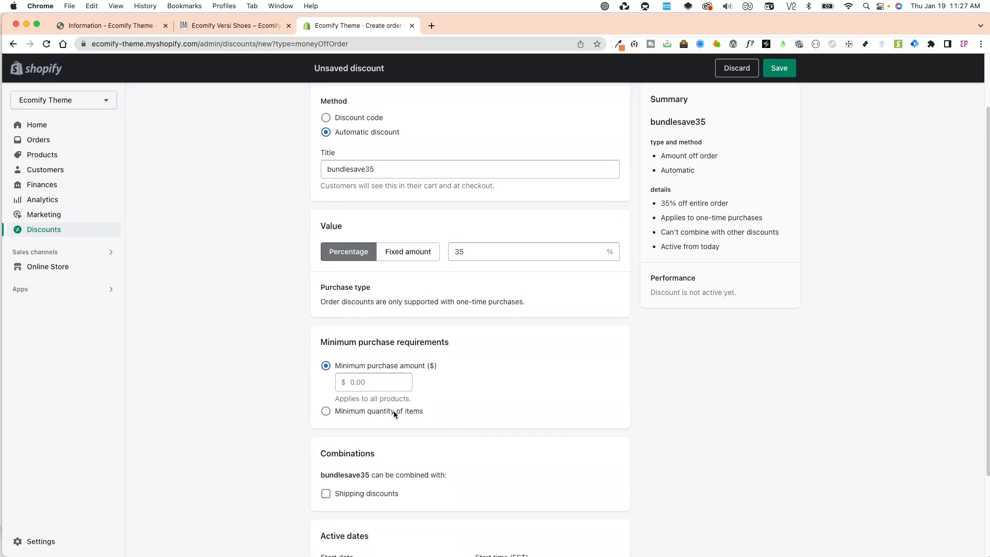
click(406, 414)
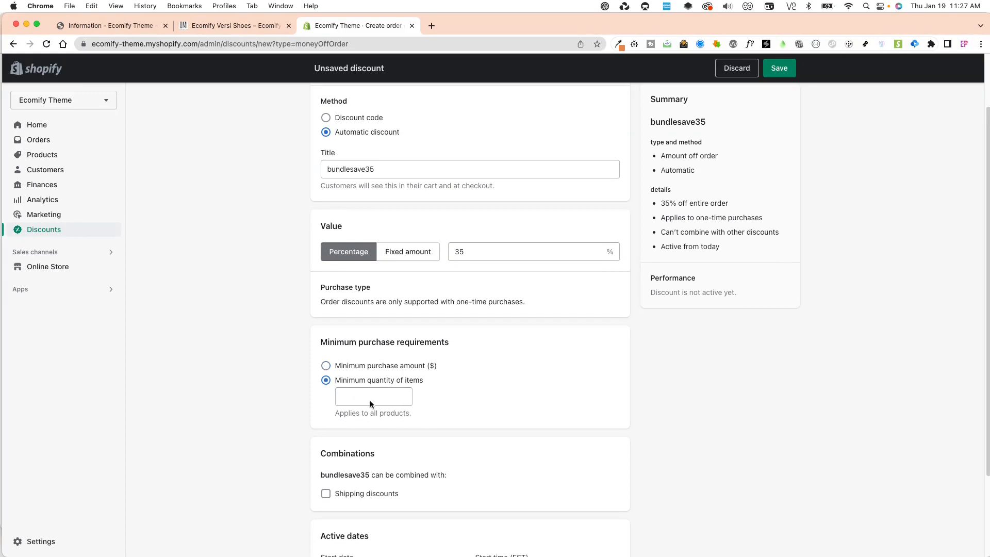
click(375, 397)
text(6)
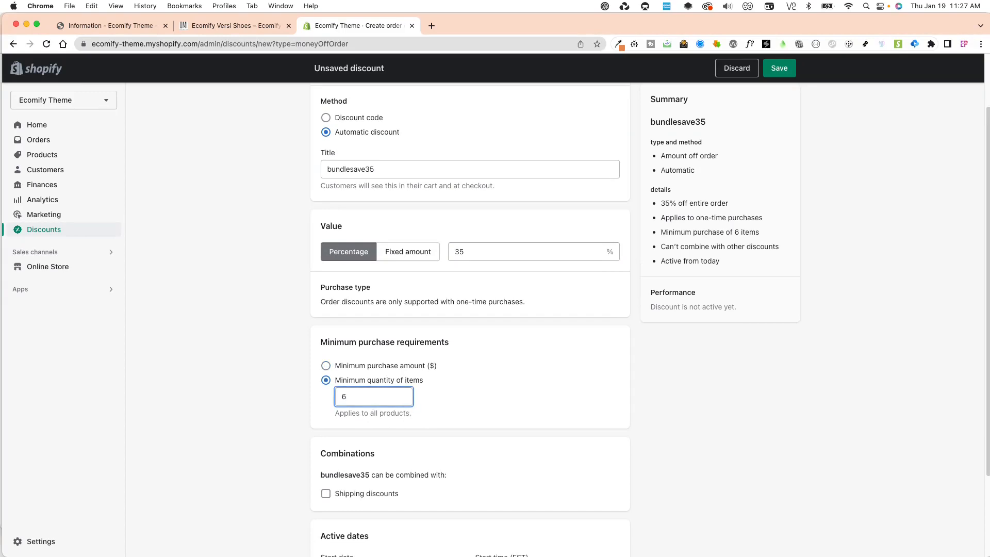
Review the bundlesave35 discount's remaining settings and its summary, including the title and active date
click(255, 418)
scroll(557, 428, down, 3)
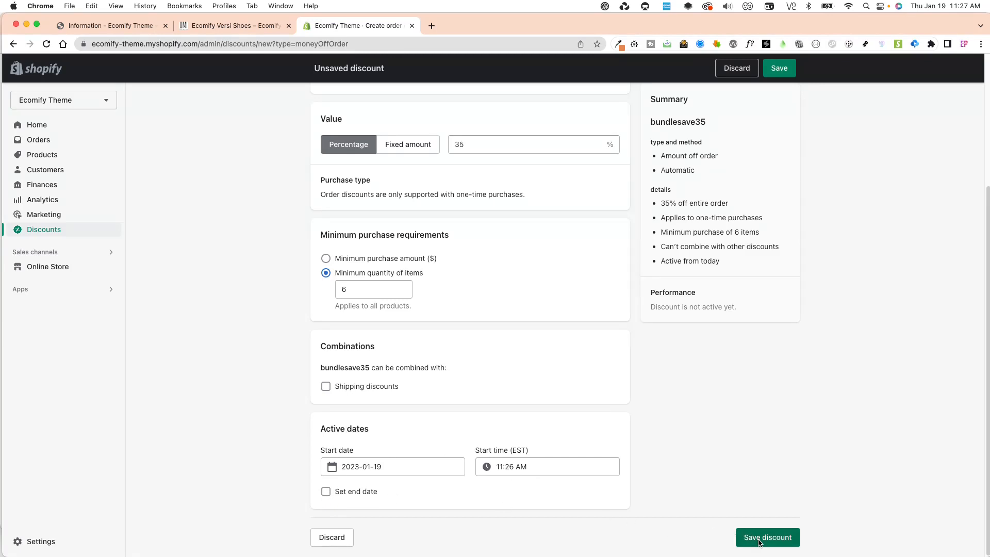
scroll(741, 293, up, 4)
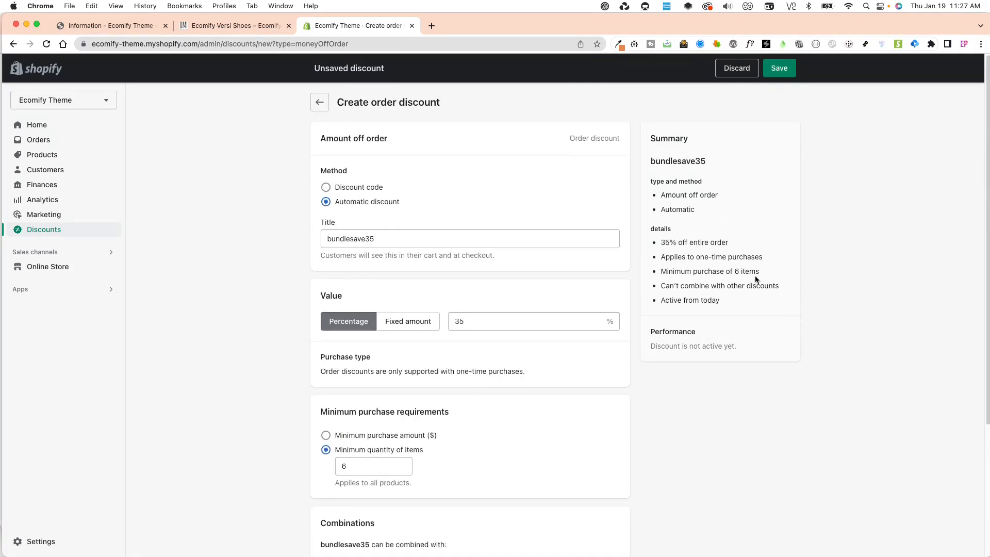
drag(651, 162, 704, 161)
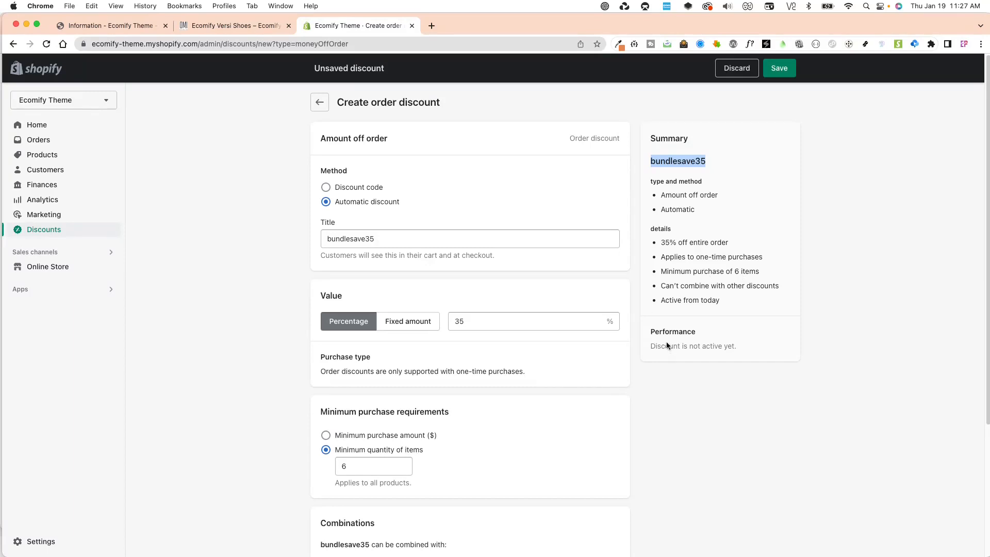
triple_click(665, 300)
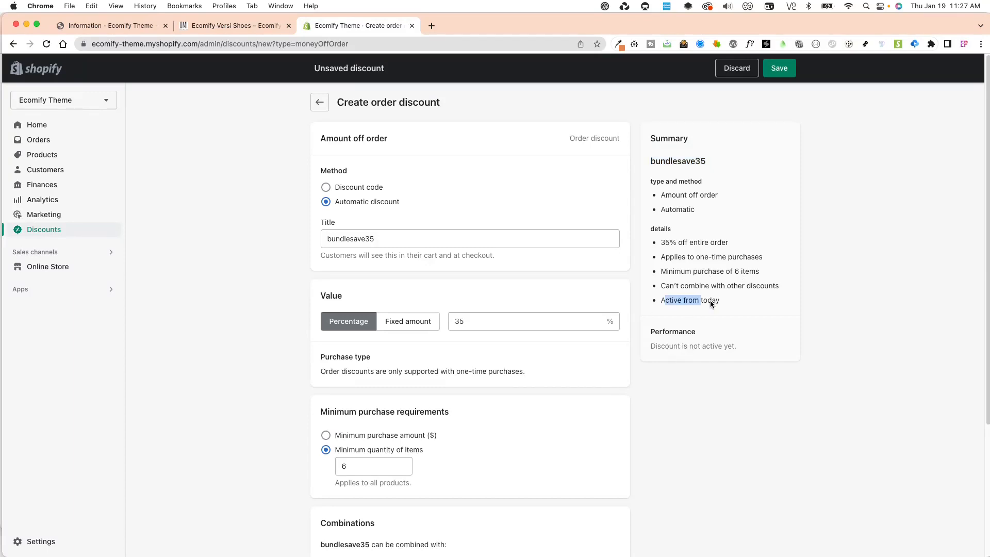
Leave the bundlesave35 discount without saving it and return to the discounts list
click(767, 303)
click(82, 225)
click(615, 339)
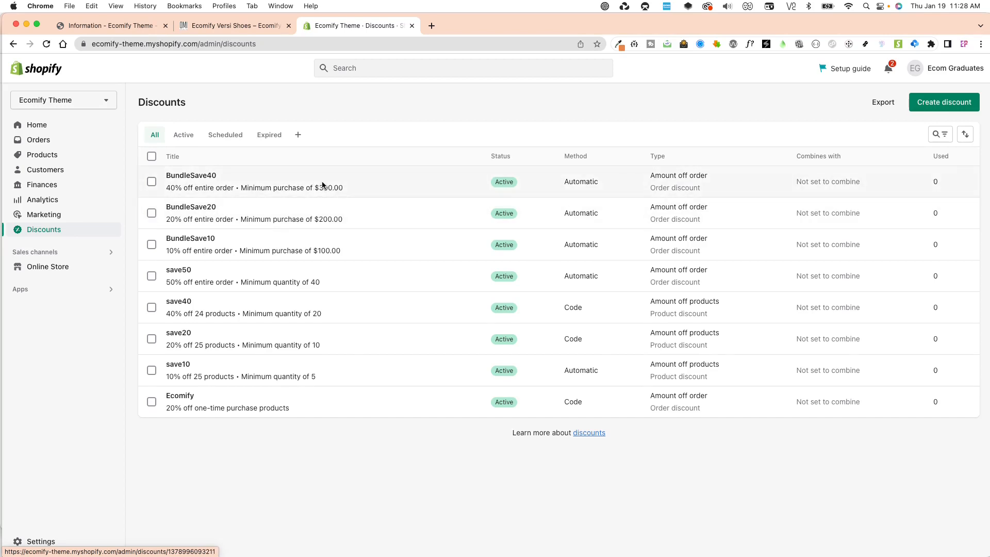
Open the theme editor for the current theme, ecomify-v1, and load the "bundle" collection template
click(67, 268)
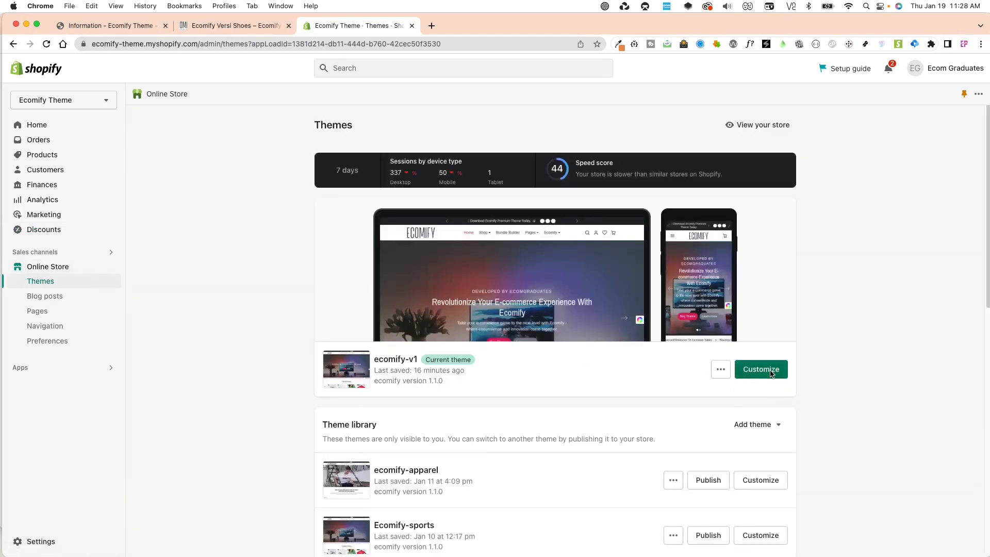
click(771, 372)
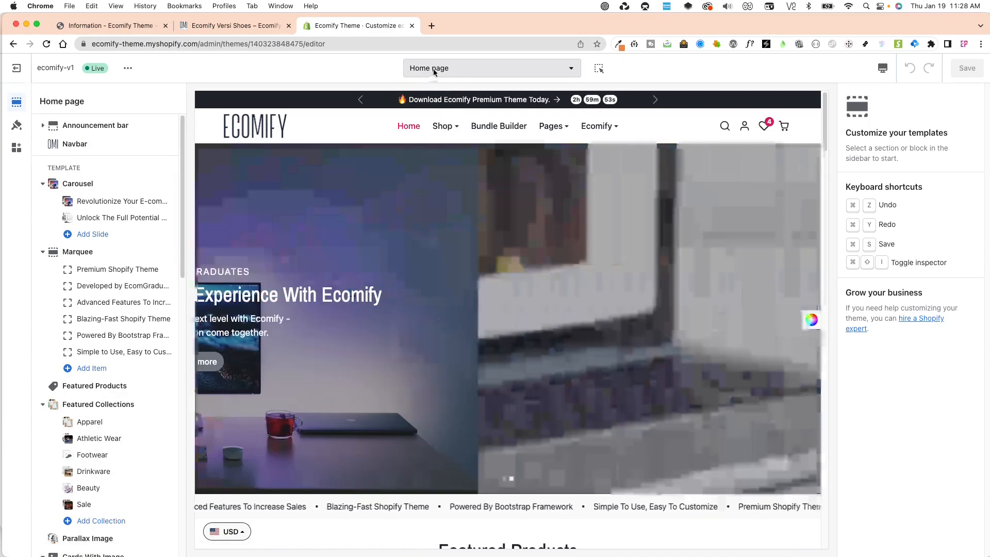
click(469, 69)
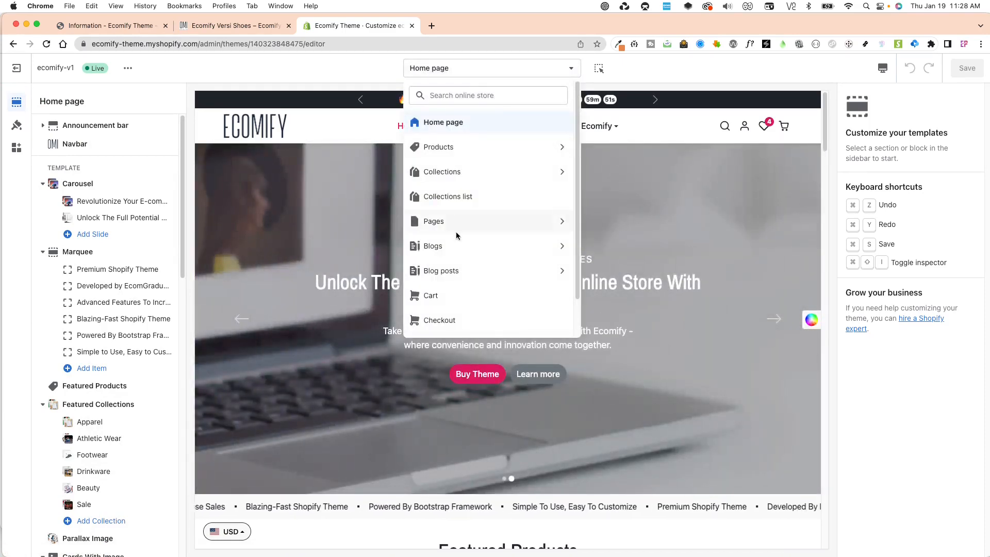
click(450, 173)
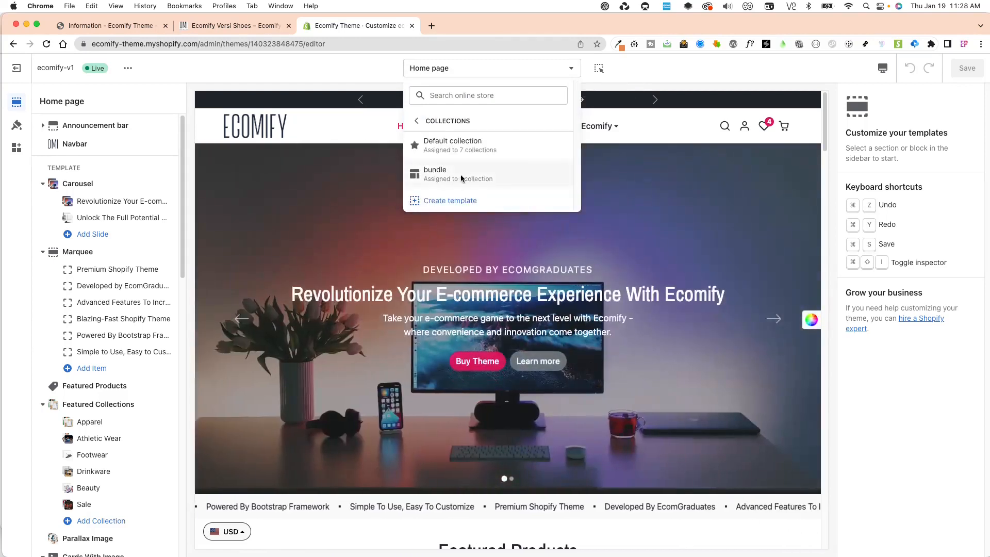
click(453, 173)
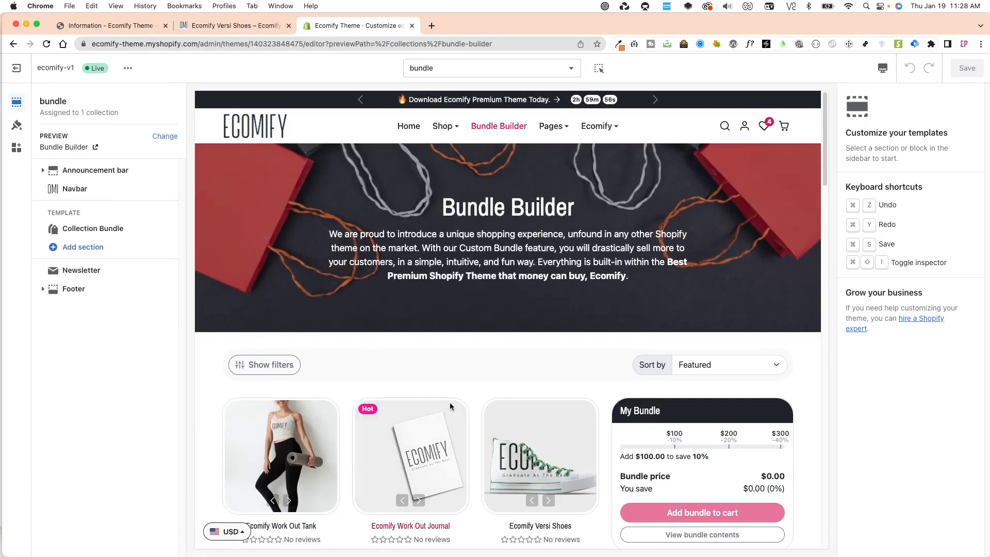
Open the Collection Bundle section's settings and examine the bundle tiers format
drag(826, 136, 824, 182)
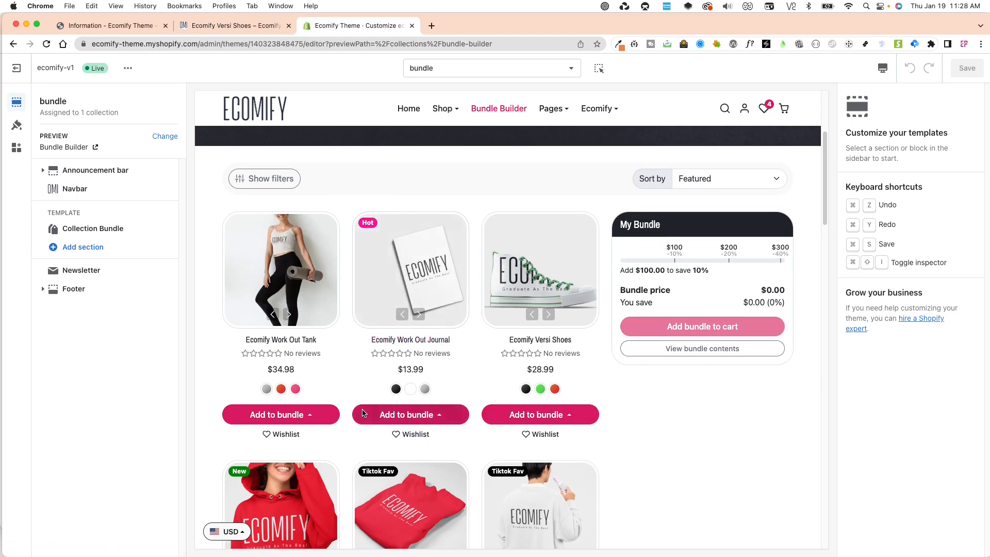
click(80, 231)
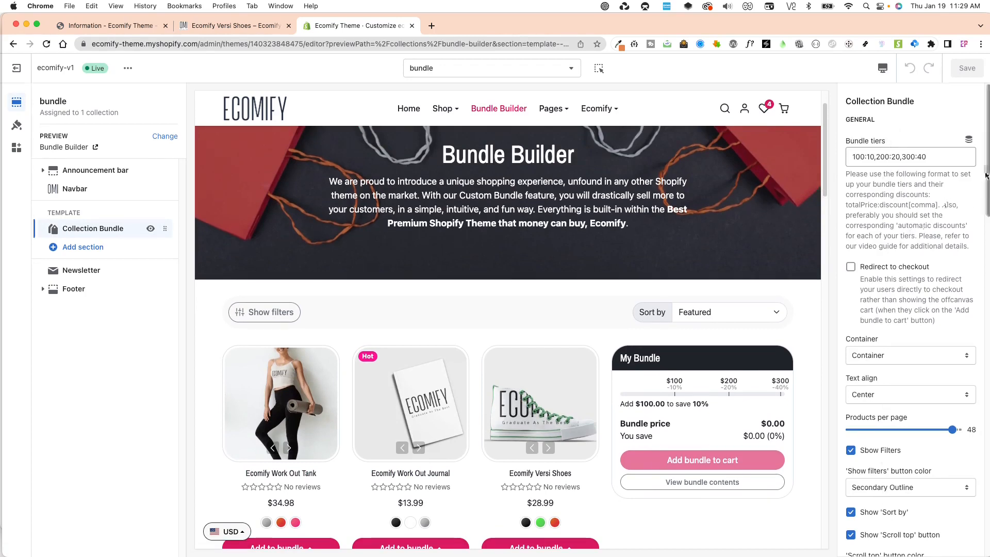
drag(986, 181, 955, 154)
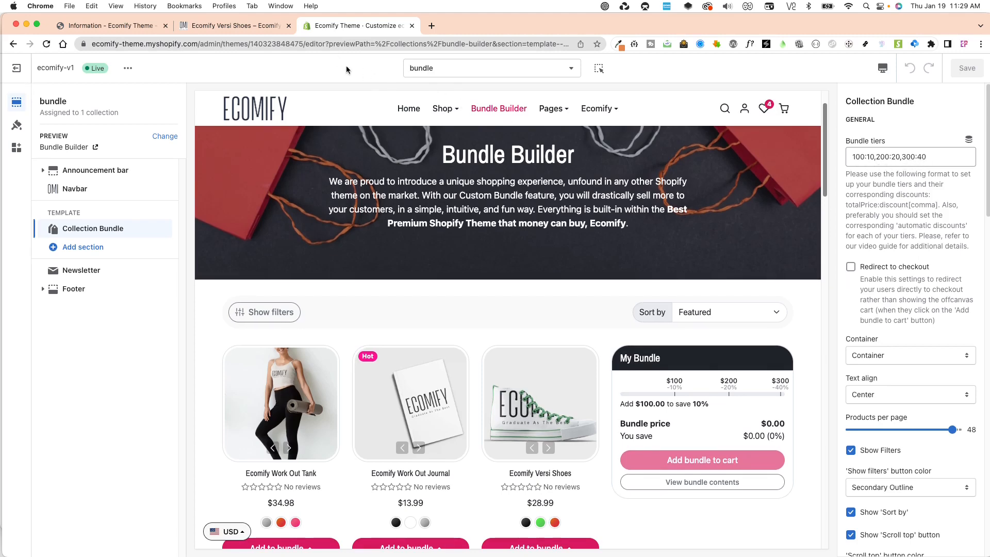
Check the checkout page's discount, open the store's discounts list in a separate tab, and compare it with the Collection Bundle tiers
click(249, 29)
click(122, 27)
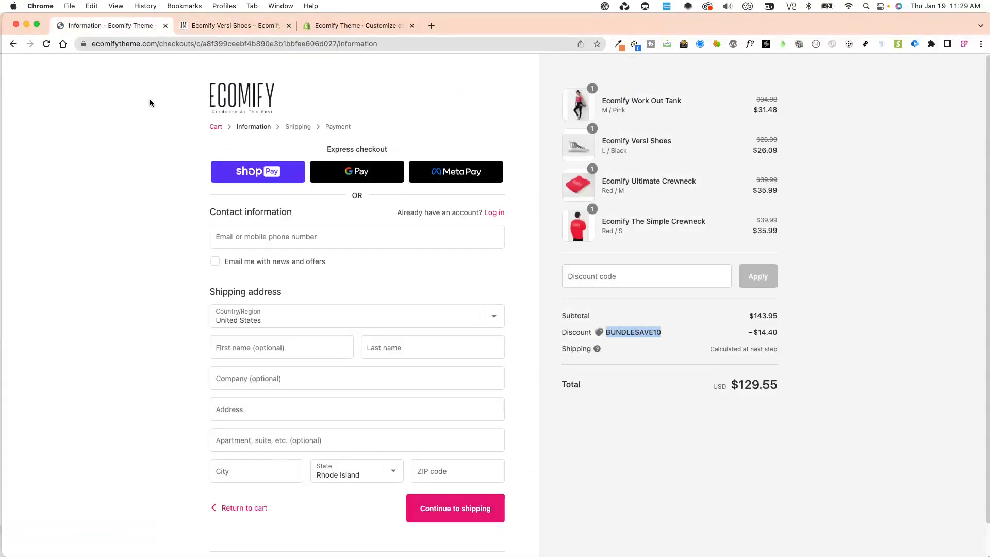
click(342, 34)
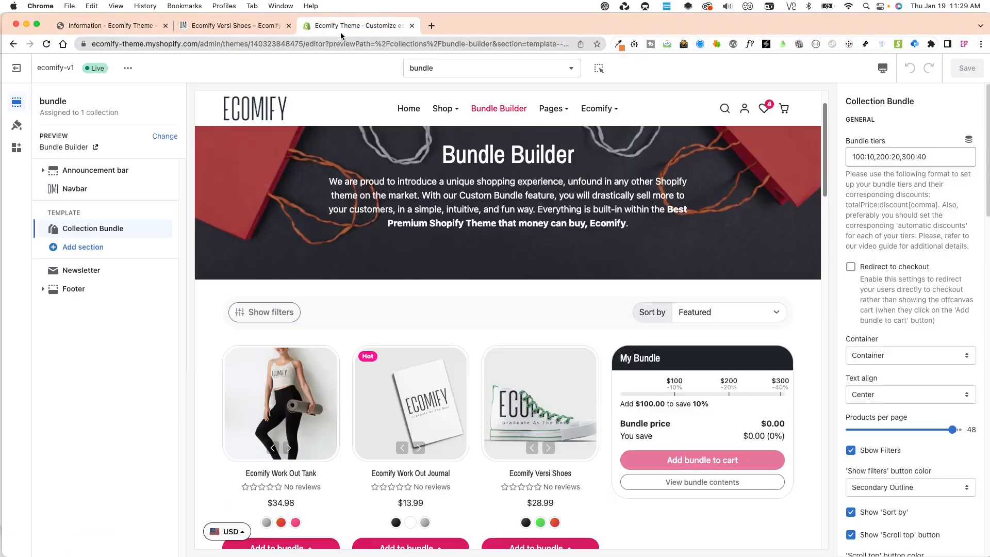
super+click(23, 70)
click(450, 30)
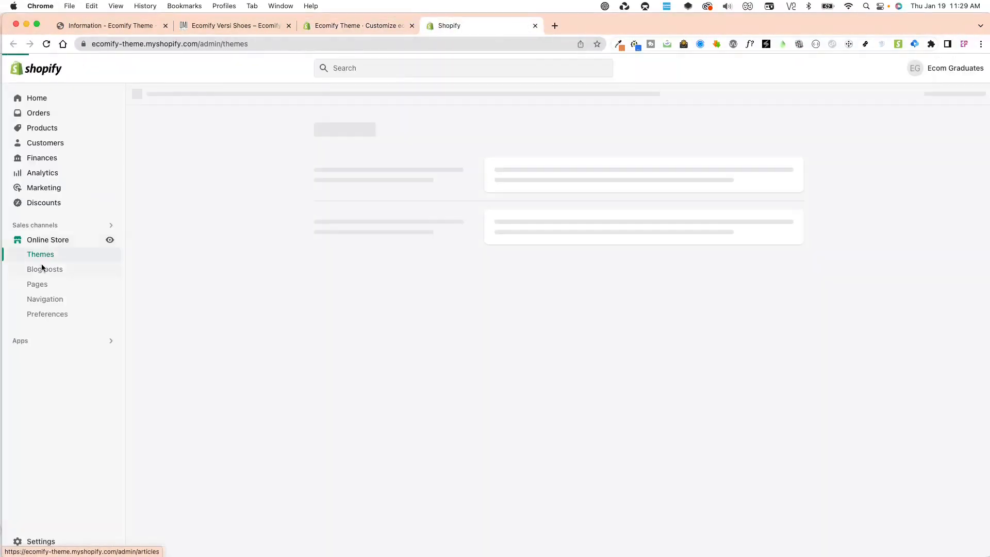
click(52, 203)
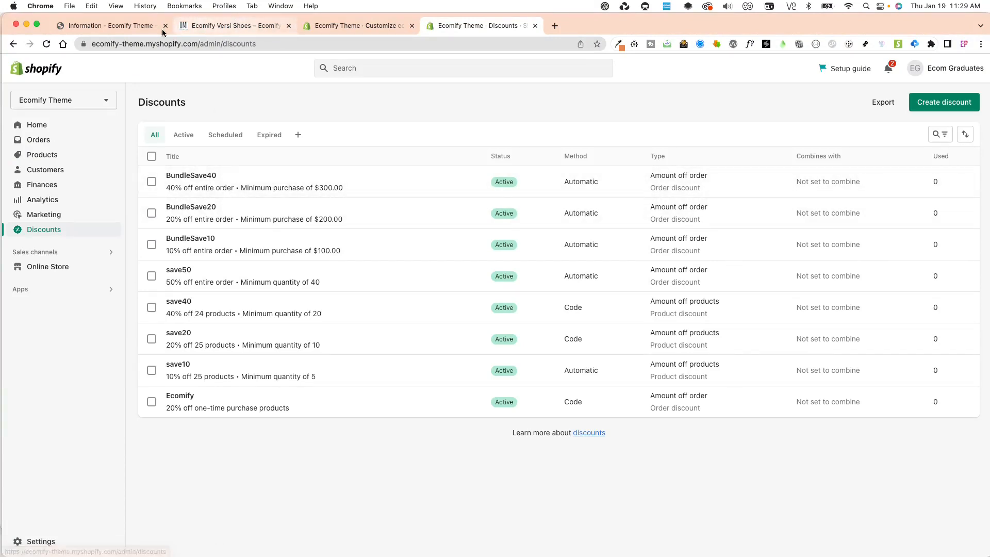
click(355, 25)
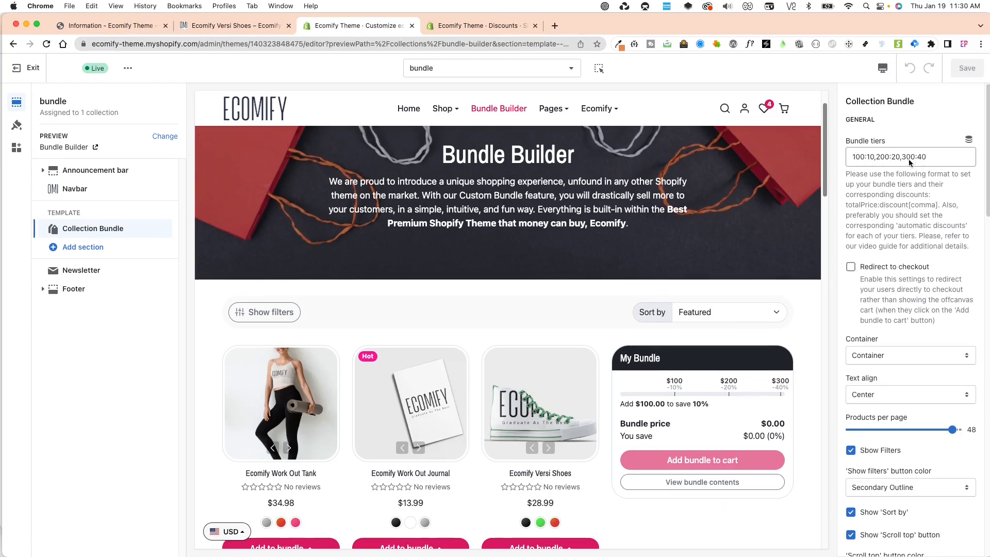
scroll(914, 321, down, 1)
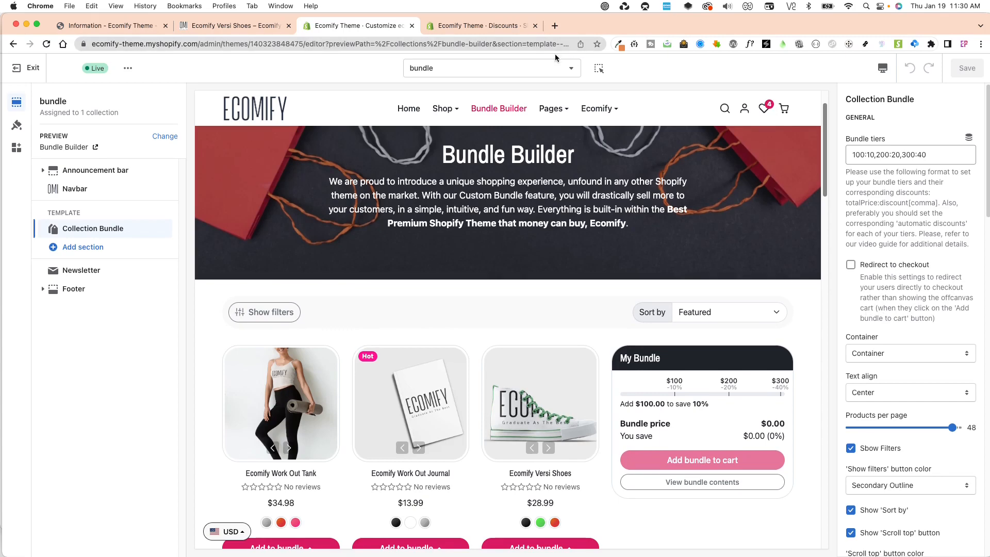
Open the live store's Bundle Builder page, inspect the My Bundle box and its bundle contents, and return to the theme editor
click(496, 28)
click(257, 30)
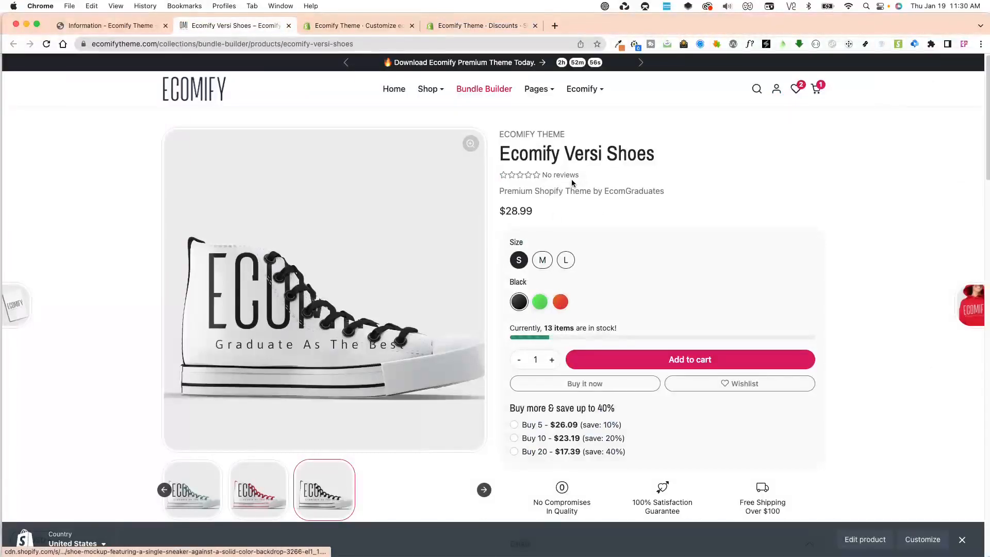
click(481, 91)
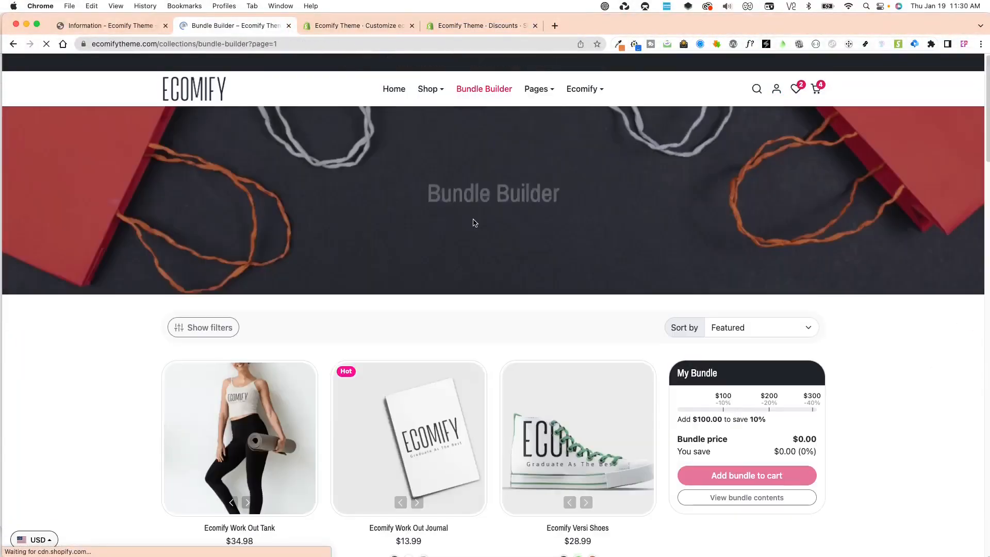
scroll(639, 398, down, 5)
click(743, 238)
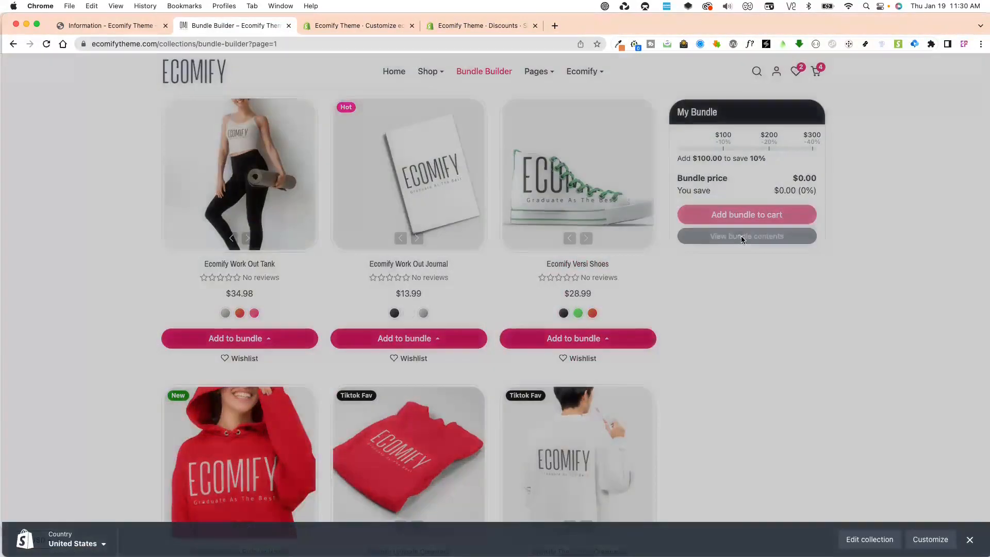
click(612, 241)
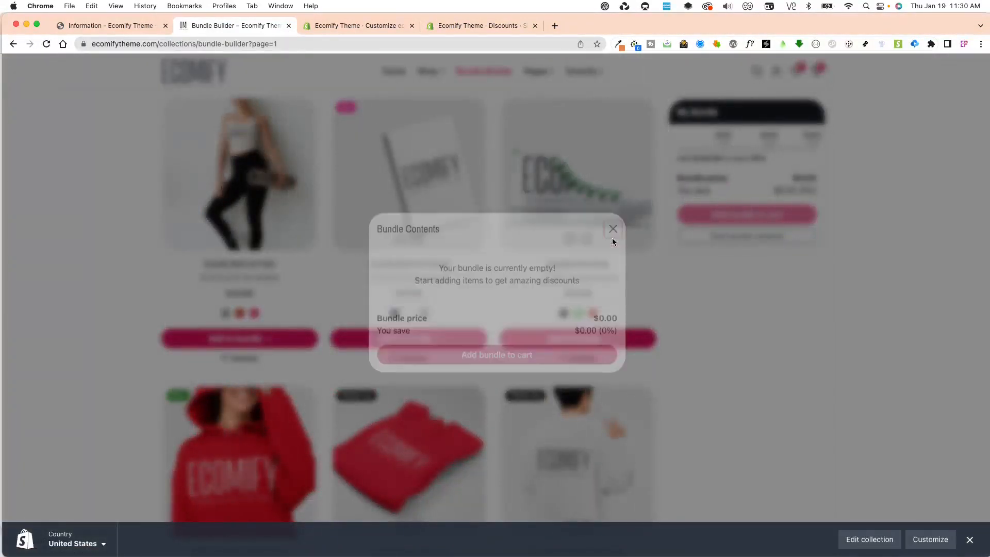
click(472, 26)
click(356, 25)
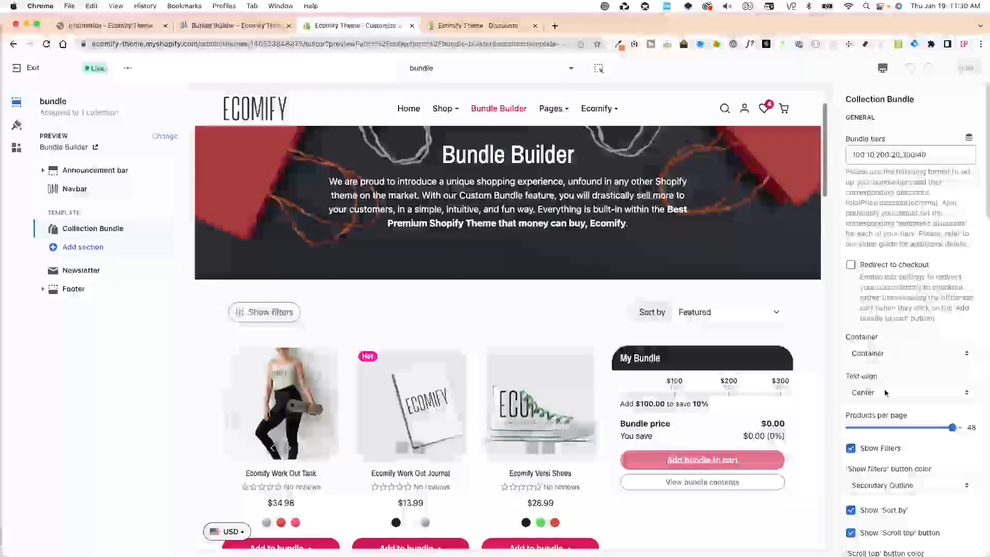
Set the Collection Bundle section's container to Fluid
scroll(882, 361, down, 3)
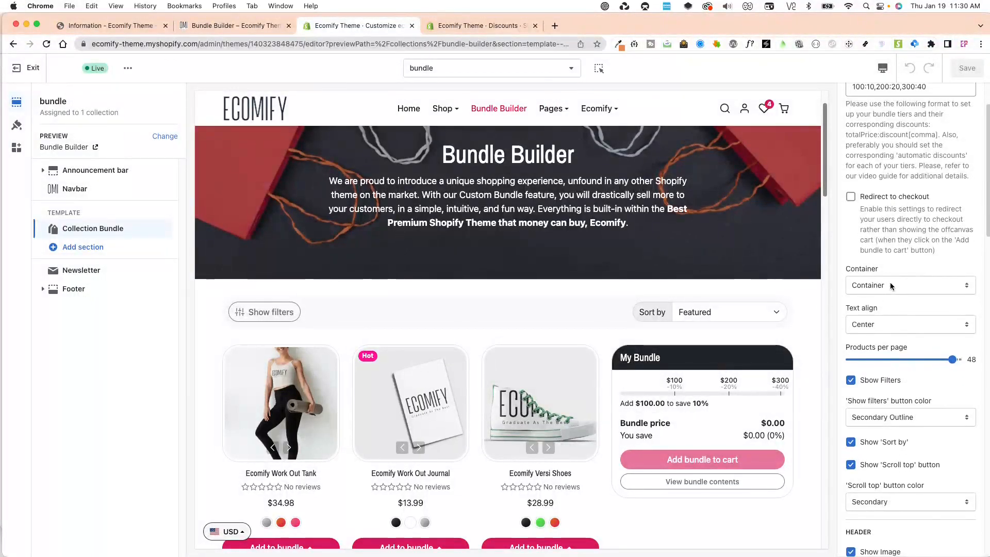
scroll(652, 395, down, 3)
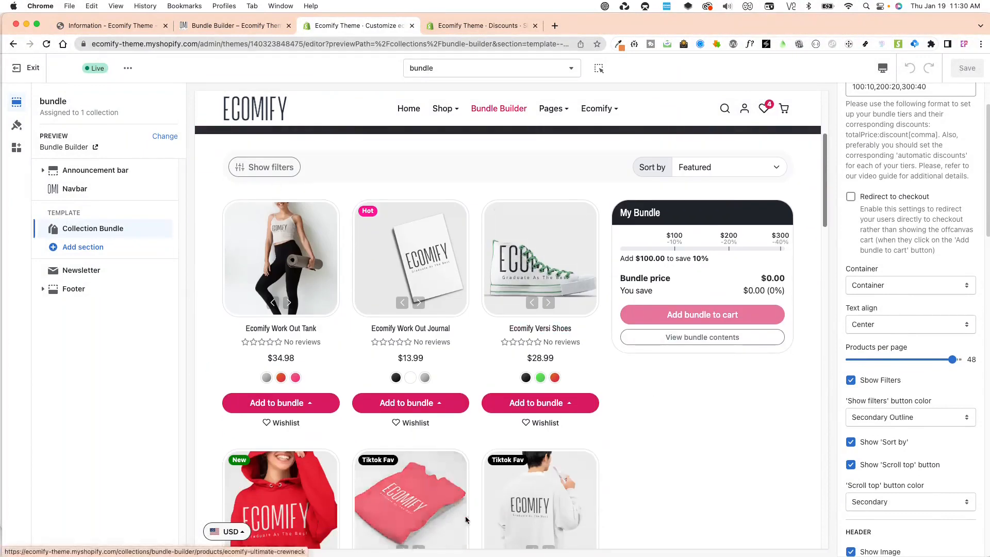
click(863, 287)
click(874, 297)
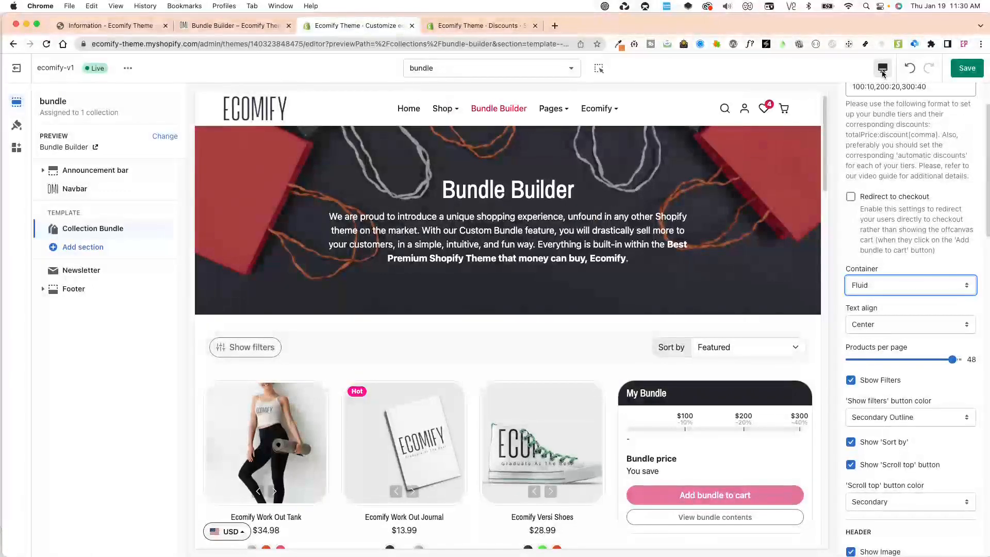
Preview the Bundle Builder page in fullscreen, look over its product grid, and return to the desktop view
click(884, 71)
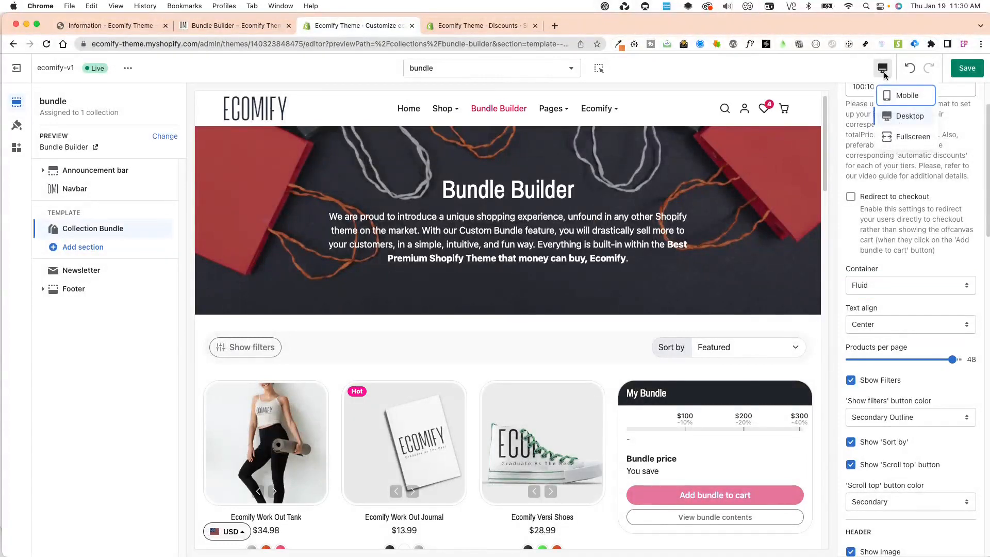
click(902, 136)
scroll(613, 372, down, 10)
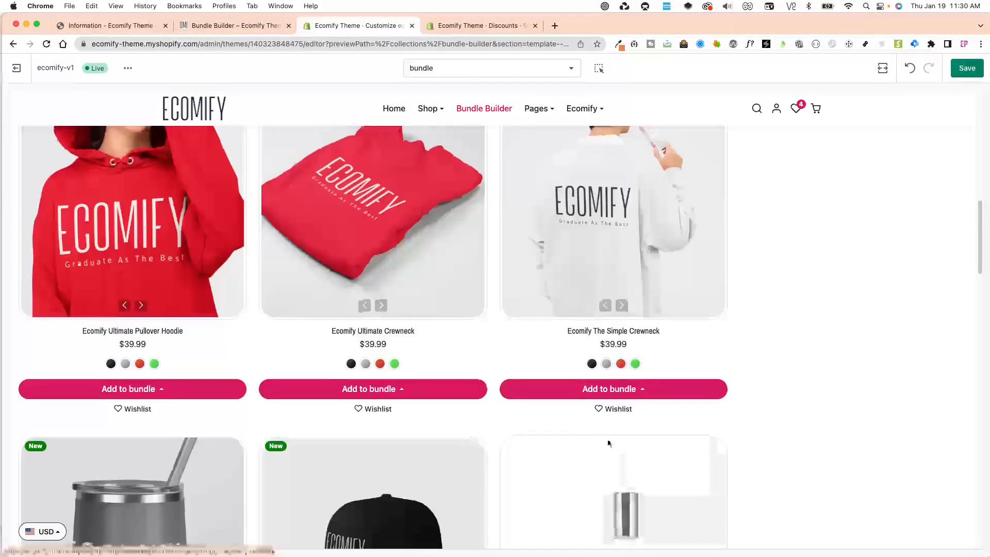
scroll(603, 433, up, 5)
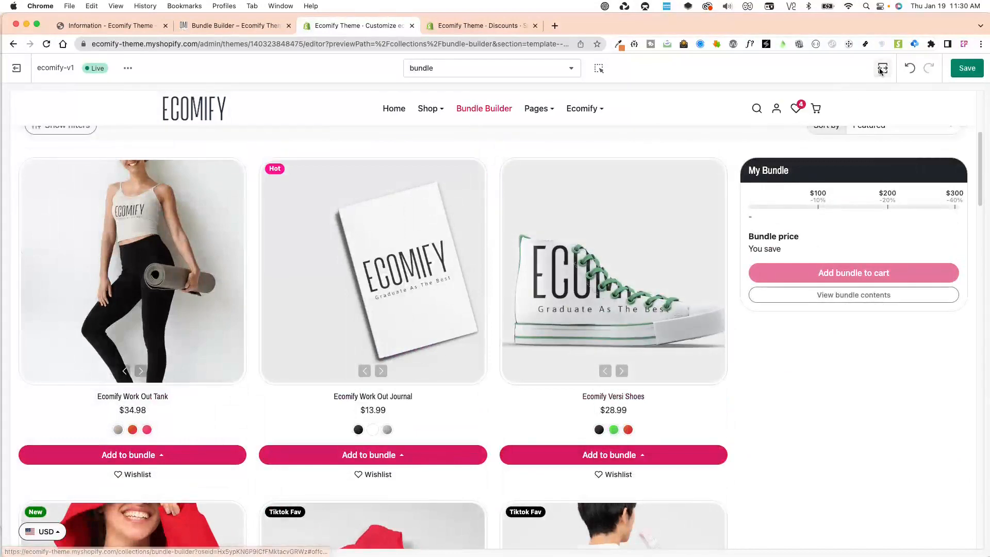
click(883, 68)
click(898, 115)
Switch the Collection Bundle's container back to Container and set its text alignment to Left
click(877, 285)
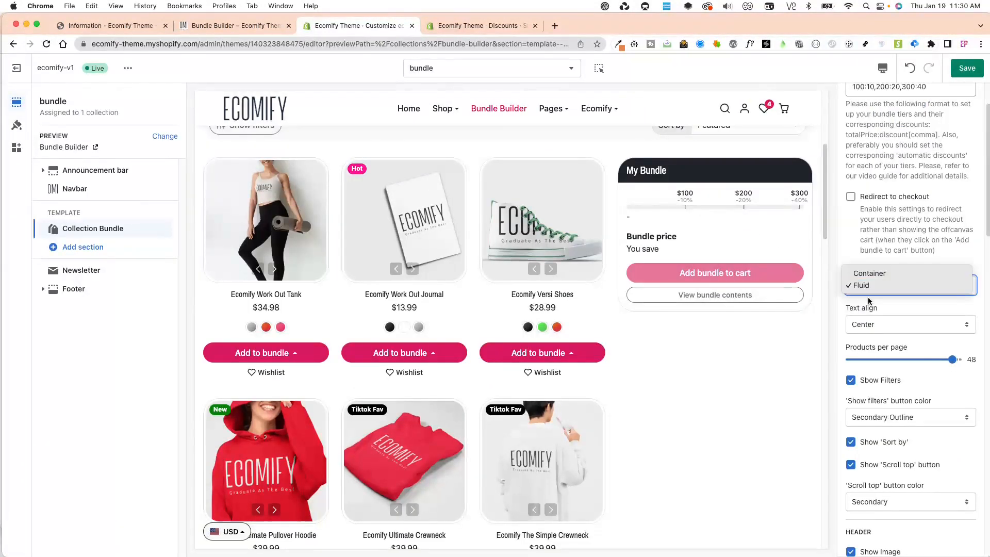
click(882, 274)
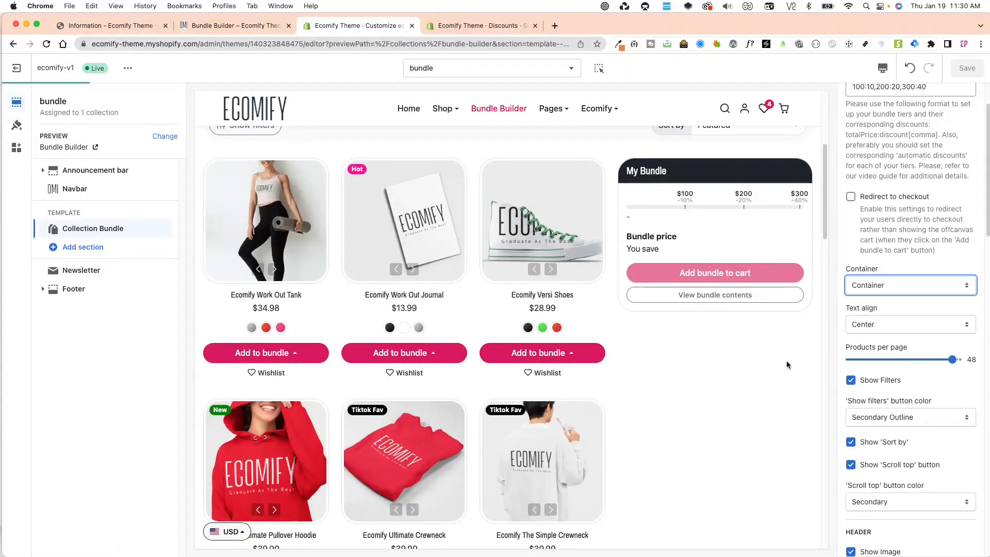
scroll(704, 401, down, 3)
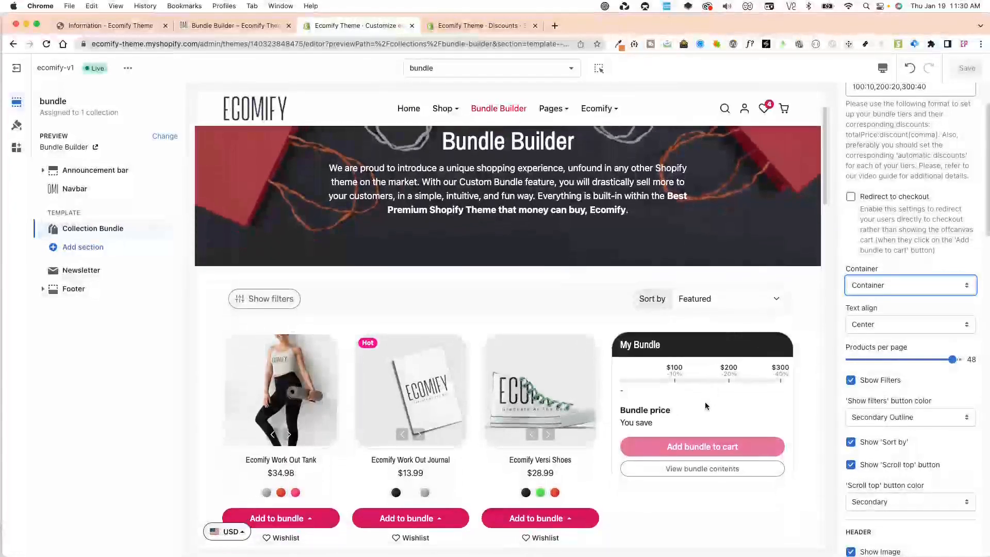
click(874, 324)
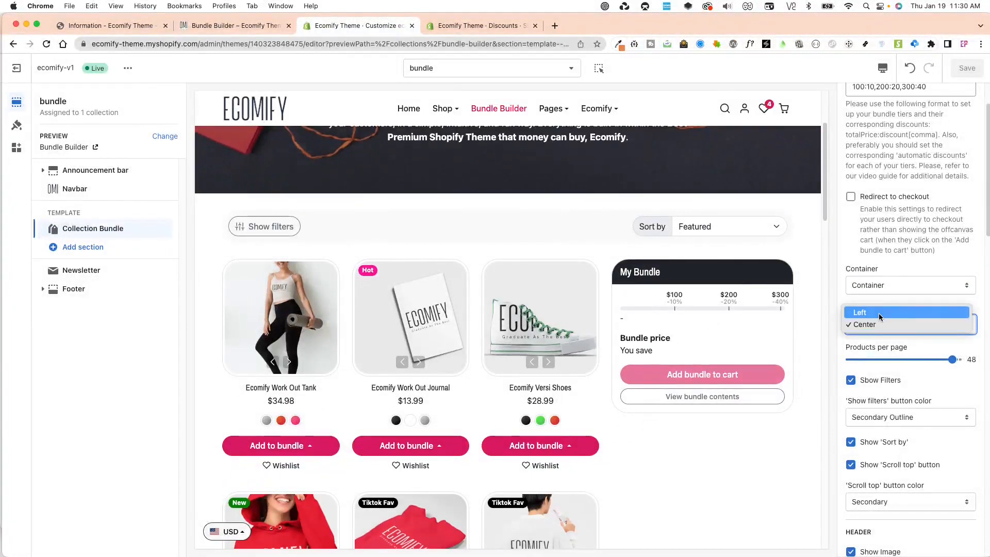
click(879, 314)
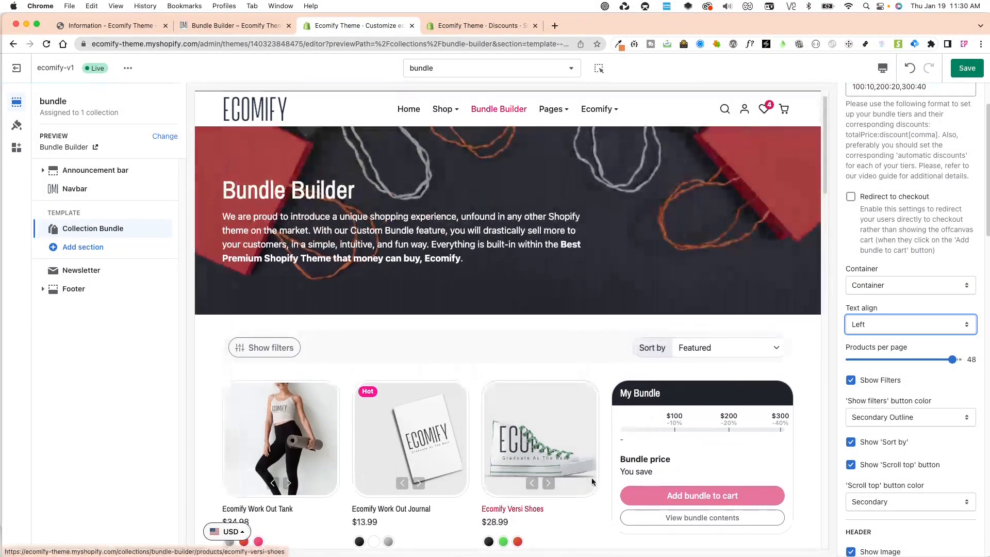
Look over the previewed Bundle Builder product grid and check how its filters drawer opens and closes
scroll(637, 428, down, 2)
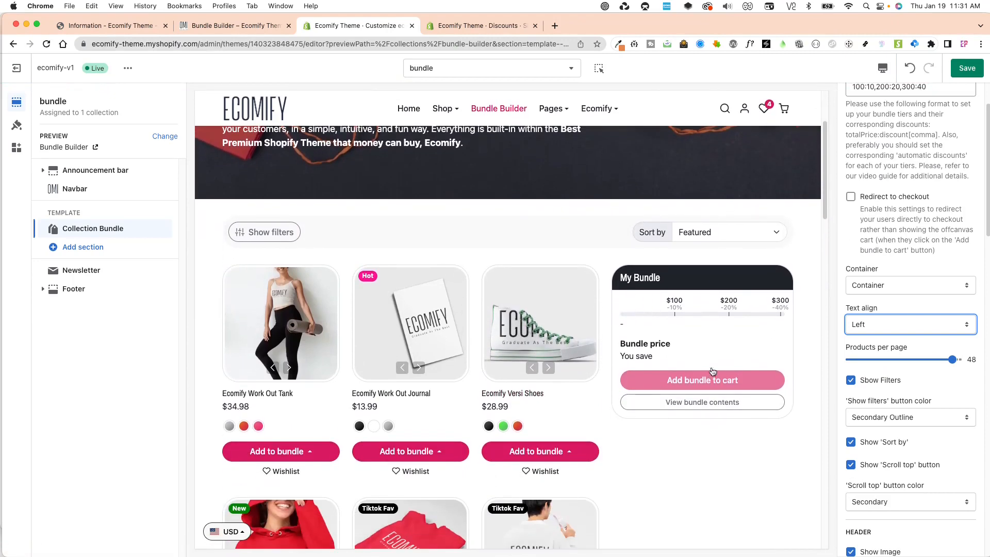
scroll(823, 182, down, 3)
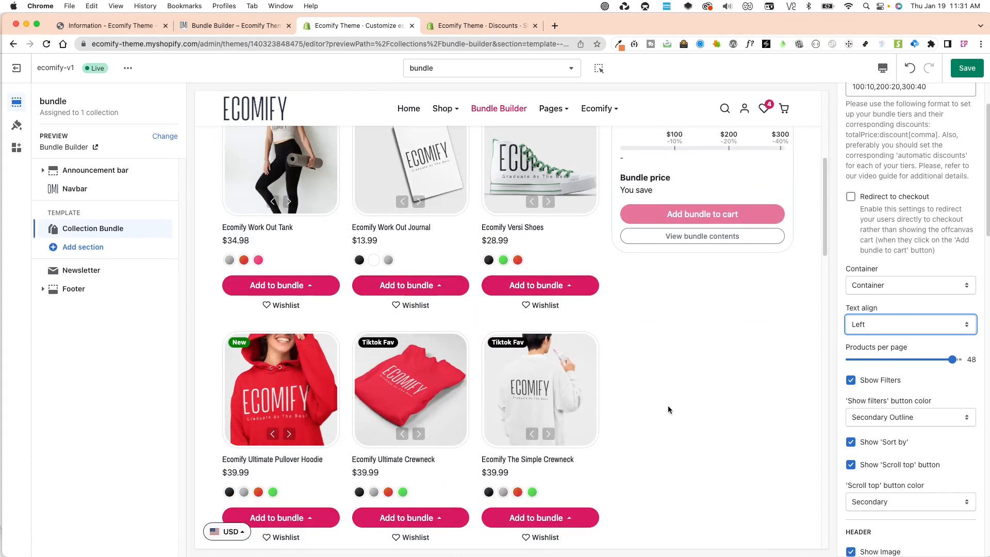
scroll(667, 405, down, 1)
scroll(431, 293, up, 6)
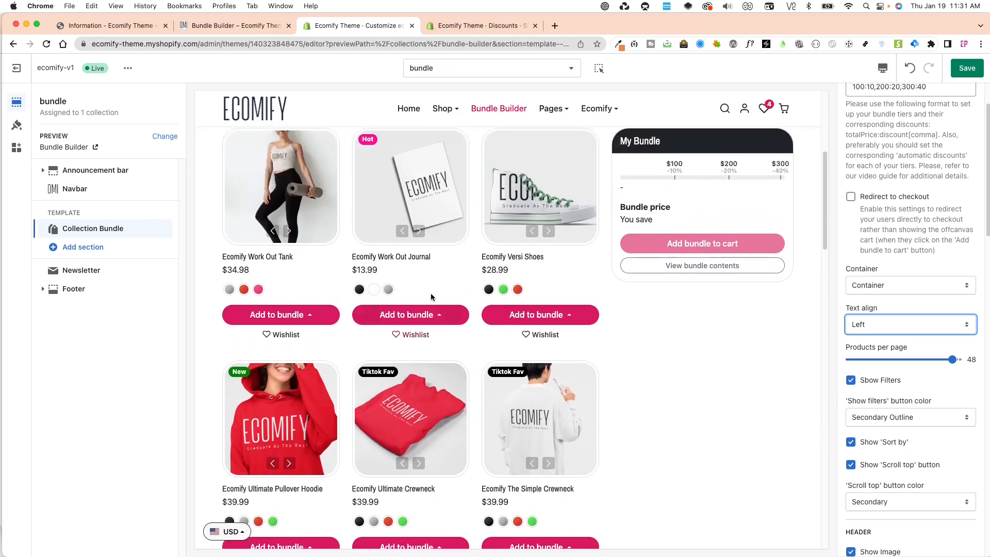
click(292, 319)
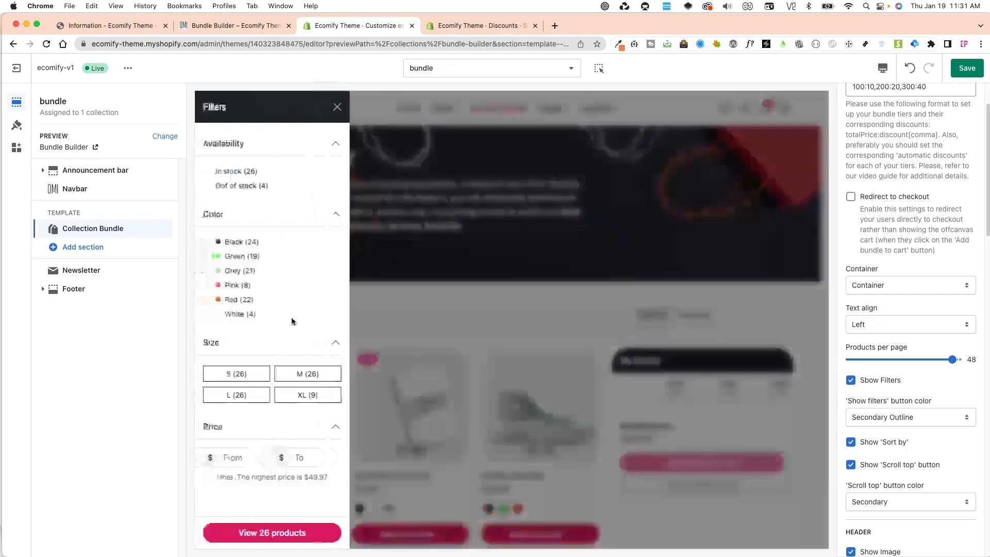
click(407, 323)
click(264, 318)
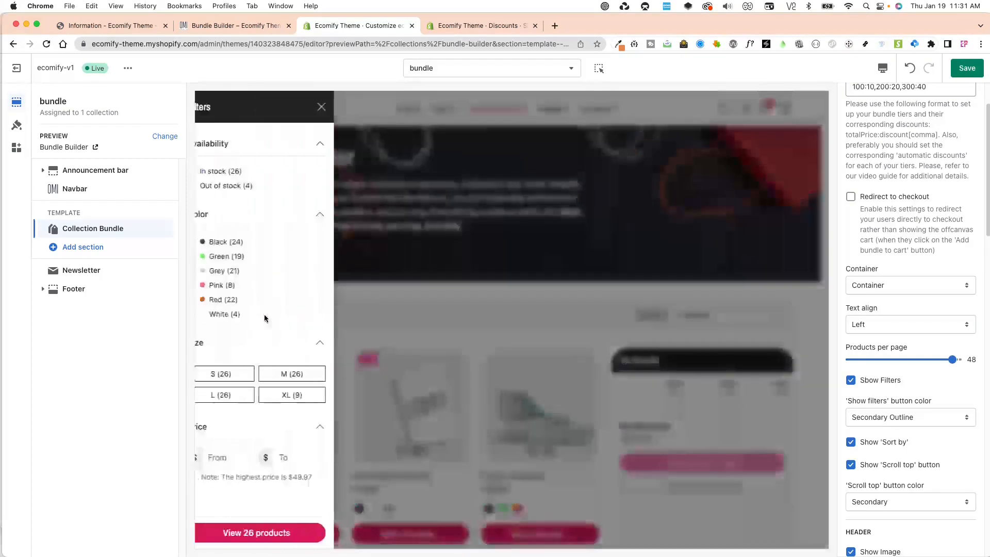
Try the Secondary and Success colors for the 'Show filters' button, checking the filters drawer in the preview
scroll(913, 328, down, 3)
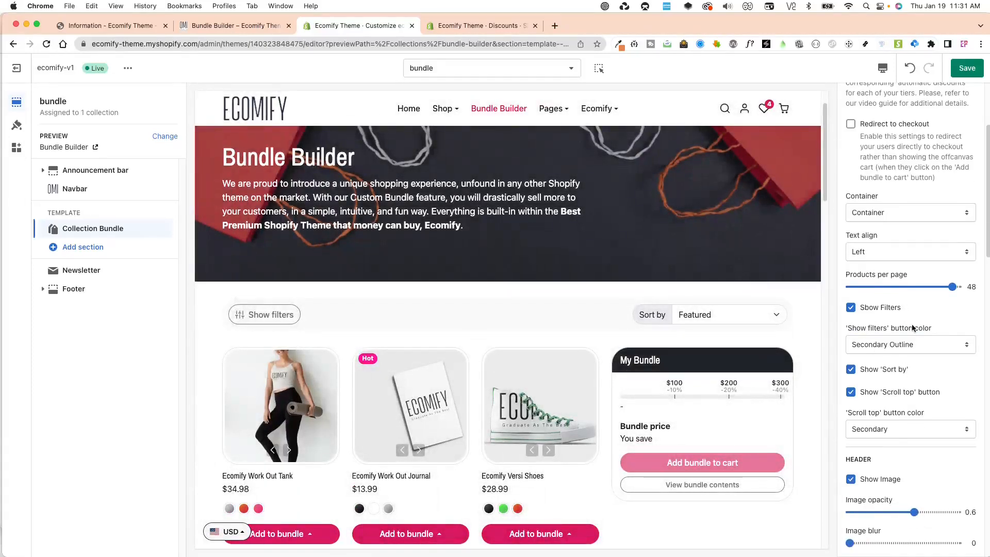
click(922, 346)
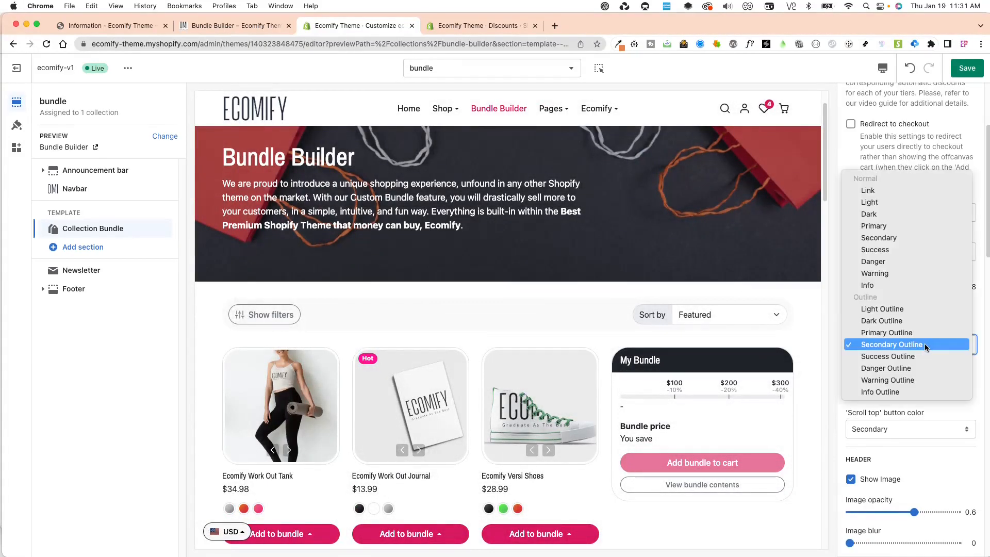
click(898, 238)
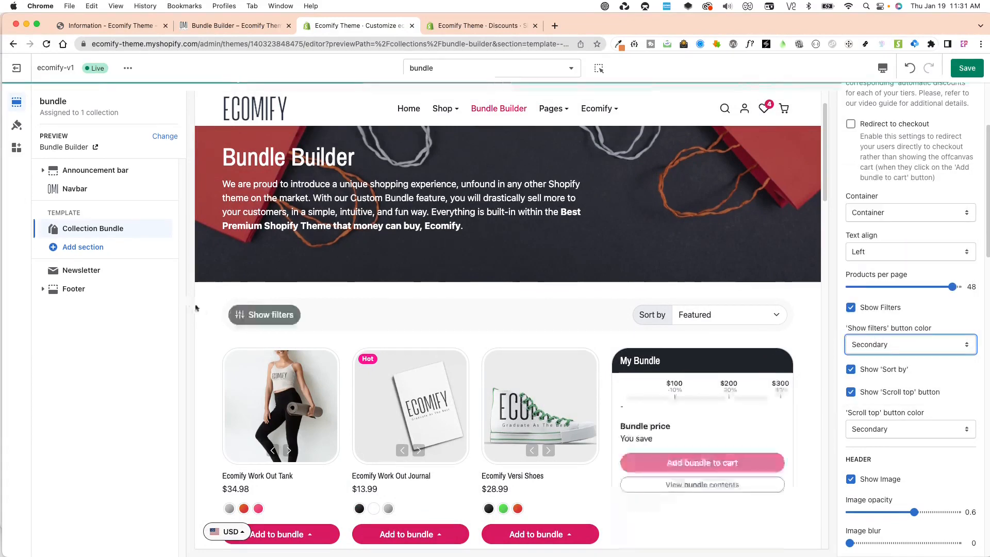
click(240, 316)
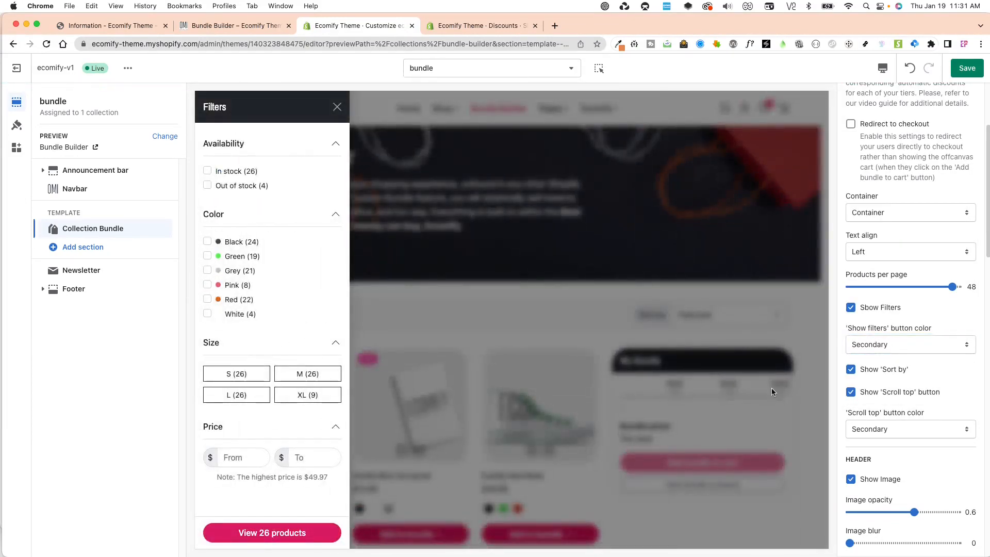
click(878, 348)
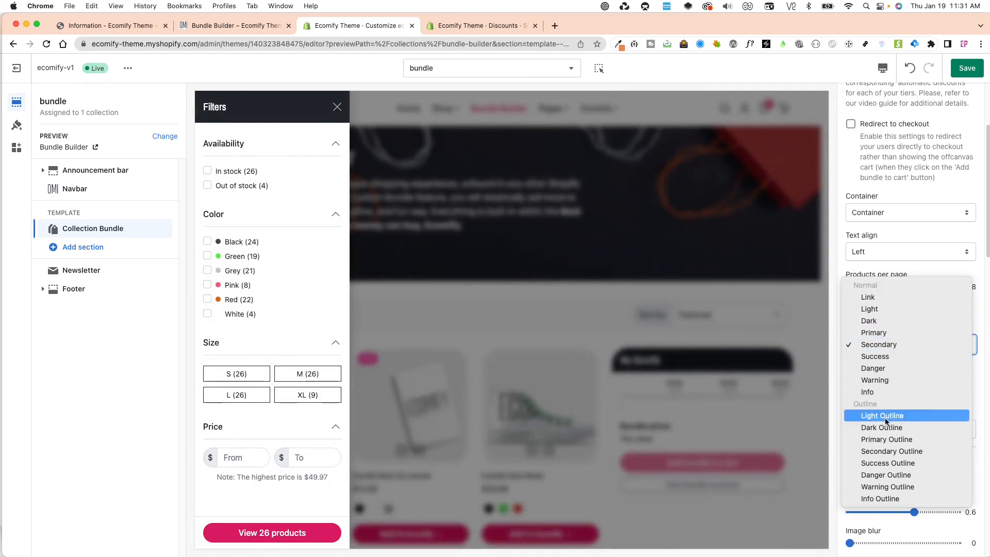
click(891, 357)
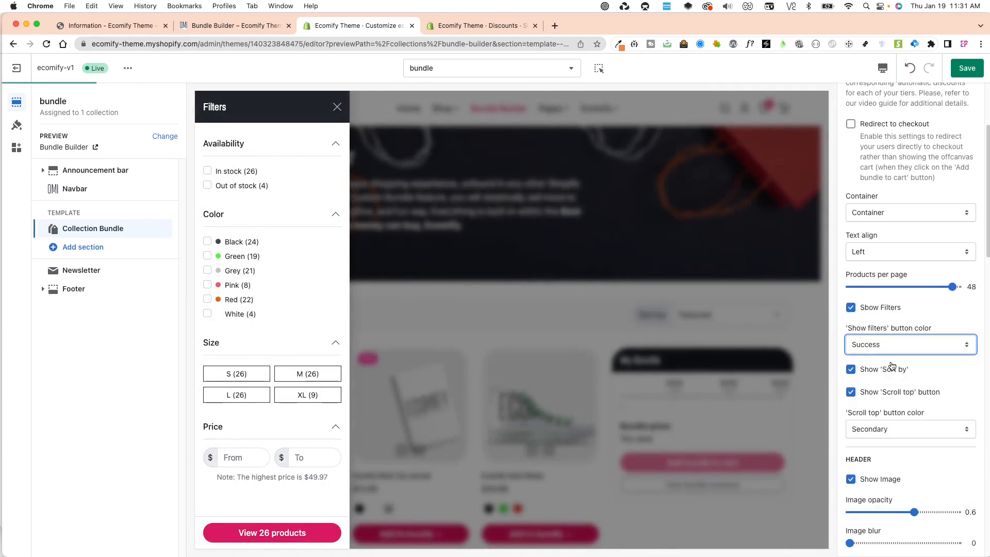
click(274, 317)
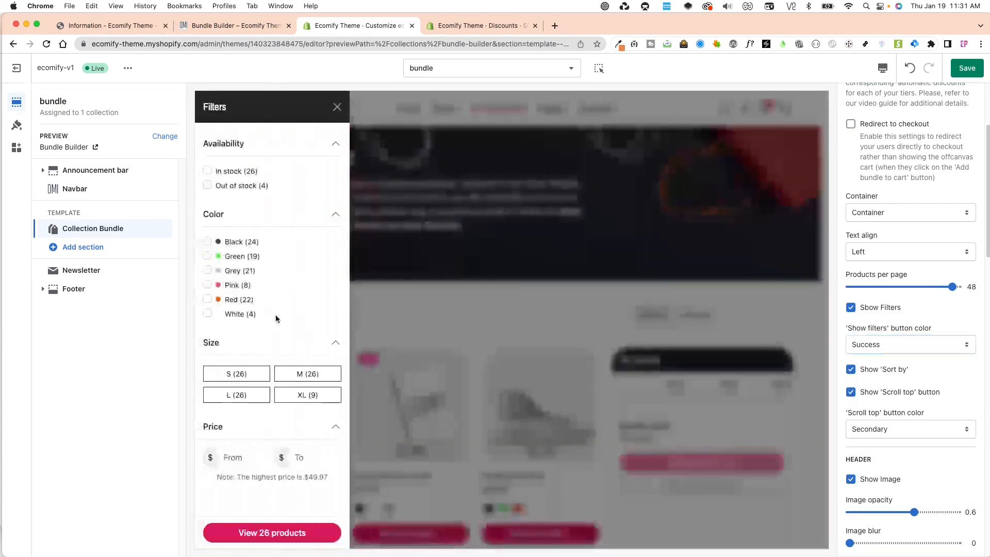
Set the 'Show filters' button color to Primary and check the color palette in the theme's styling settings
click(877, 345)
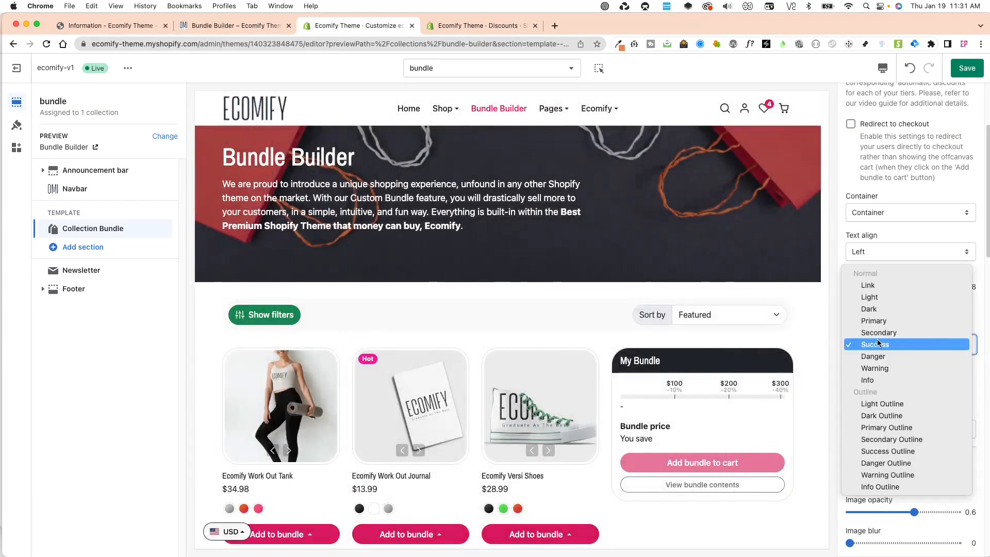
click(889, 320)
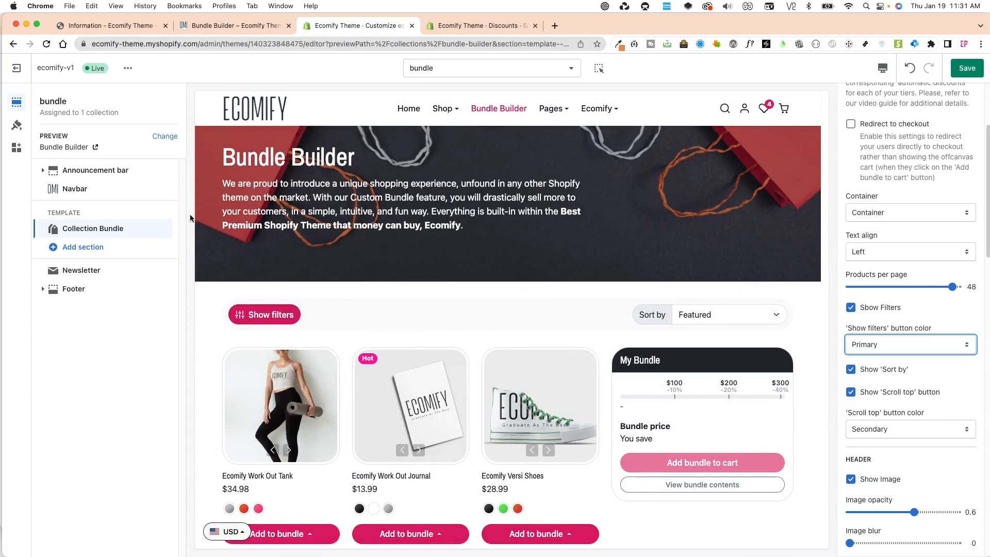
click(17, 125)
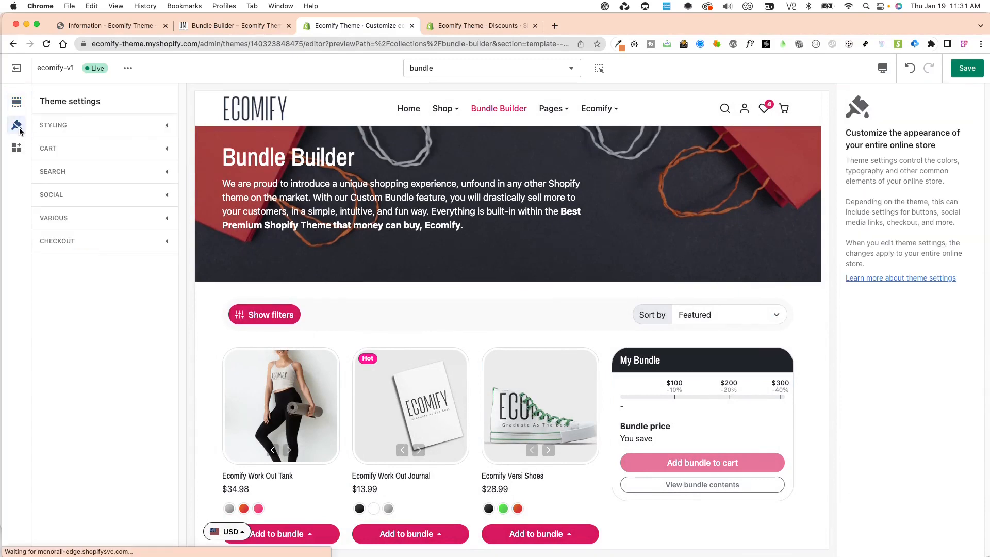
click(54, 124)
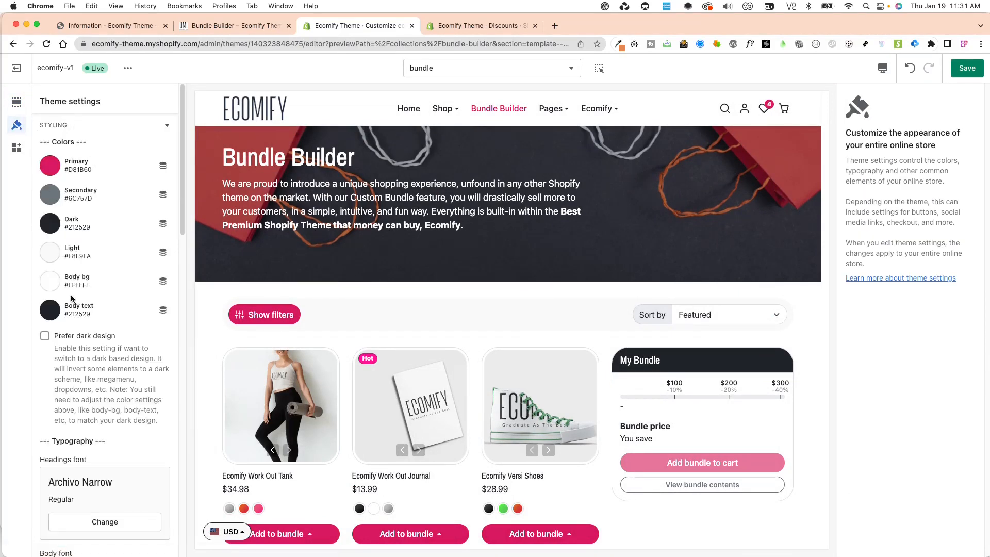
click(16, 103)
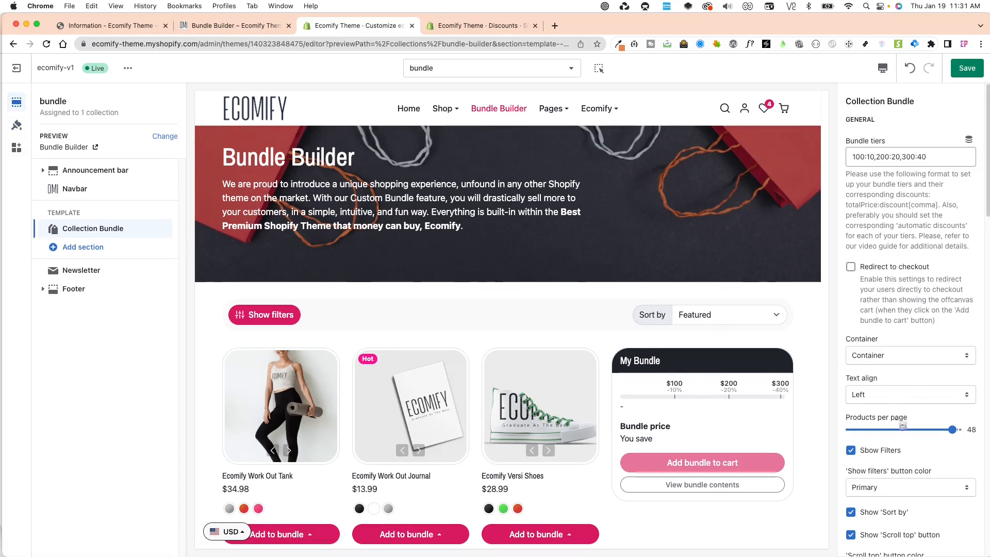
Review the sort options in the Bundle Builder preview, keep Featured, and save the theme changes
scroll(902, 425, down, 5)
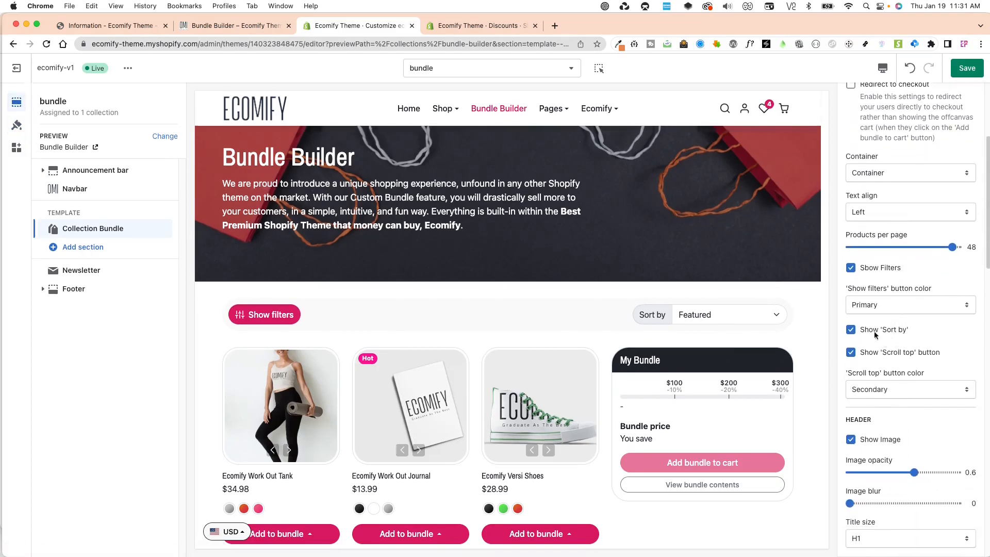
click(696, 320)
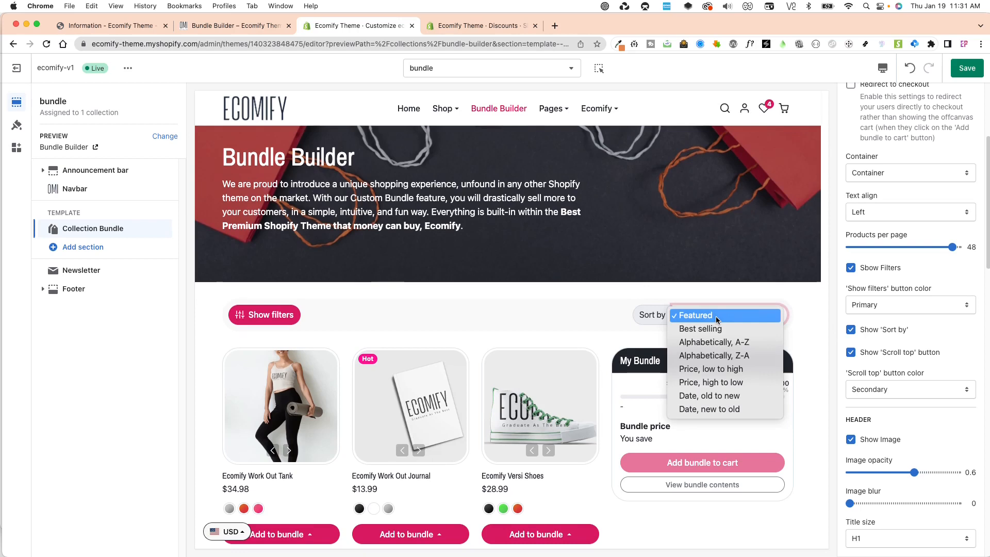
click(735, 368)
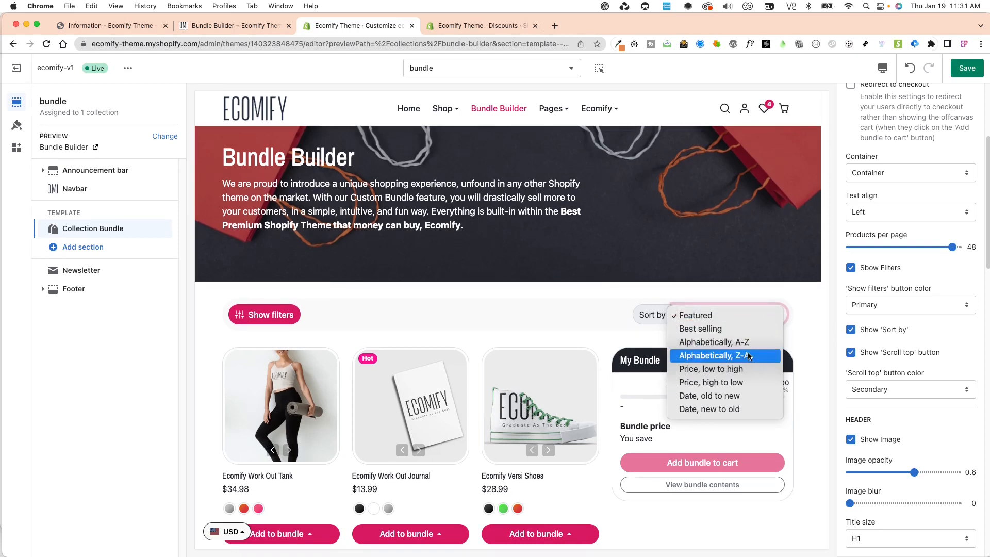
click(824, 356)
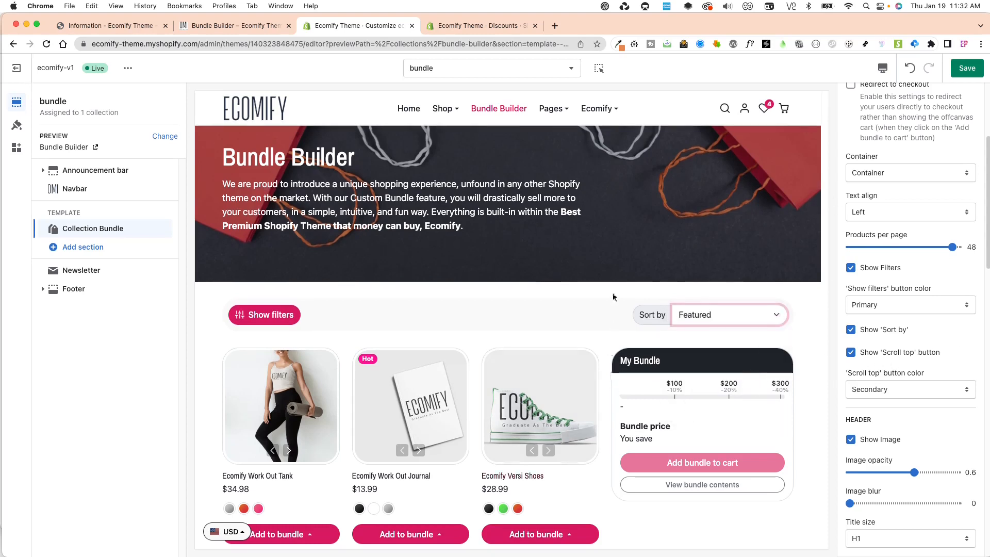
click(974, 69)
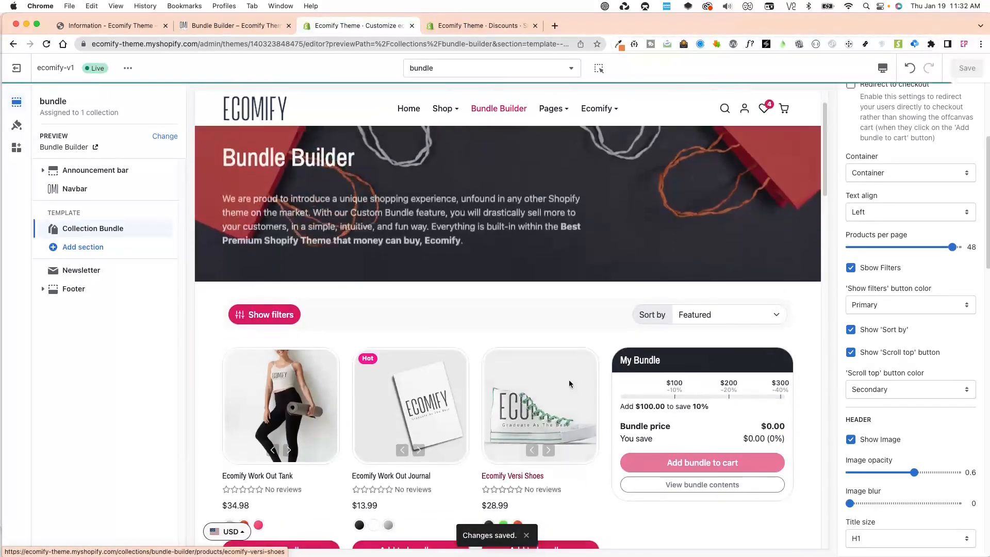
Test the scroll-top control in the Bundle Builder preview and look through the product grid
scroll(593, 387, down, 10)
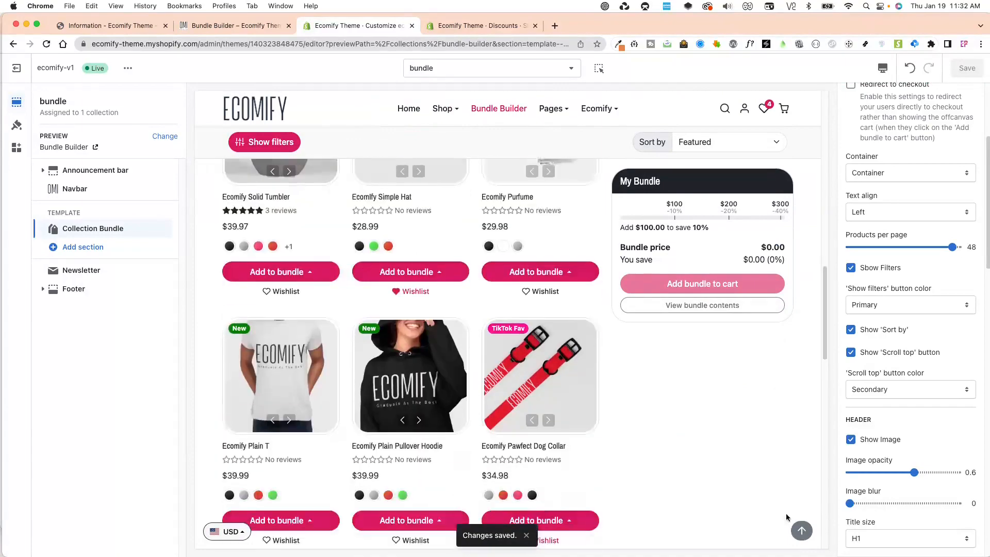
click(802, 531)
scroll(626, 434, down, 10)
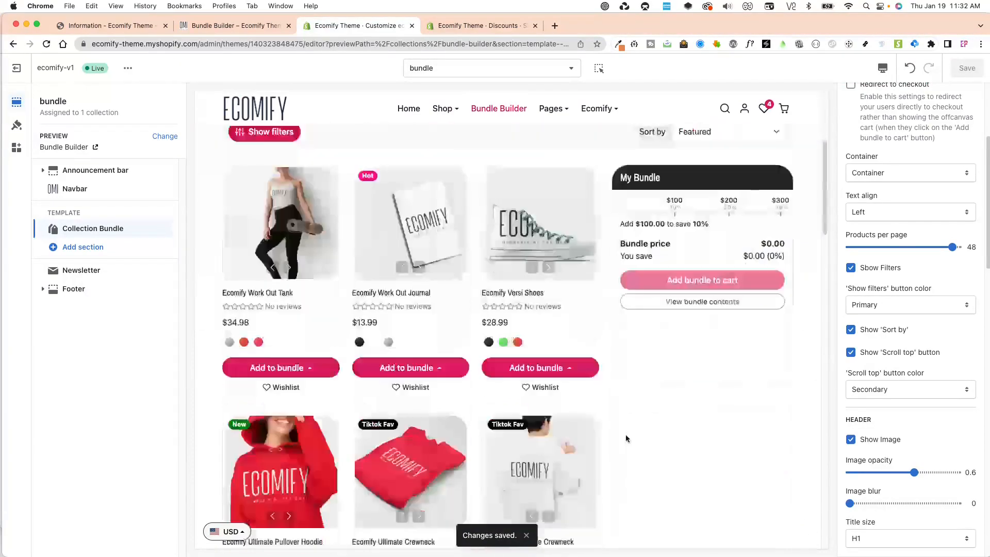
scroll(617, 423, up, 10)
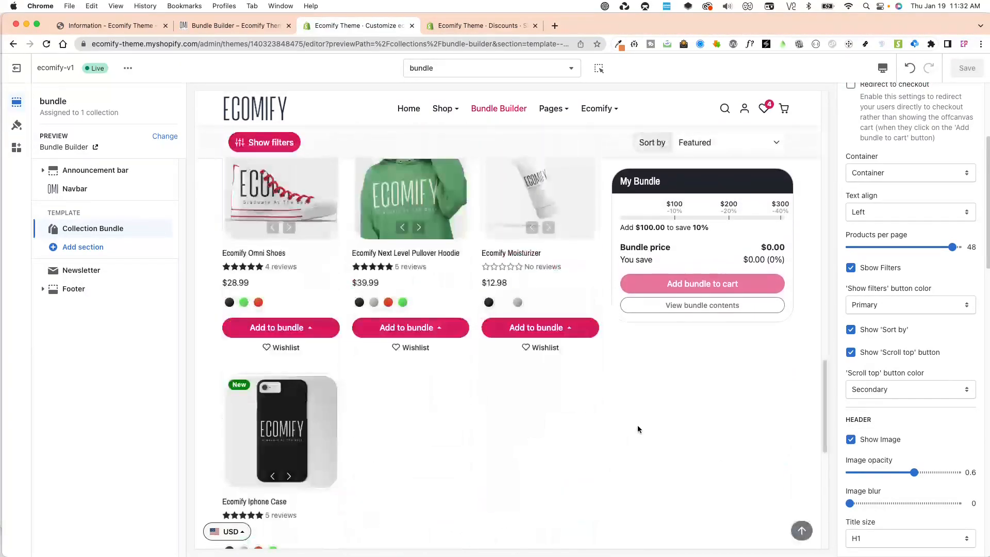
scroll(645, 351, down, 8)
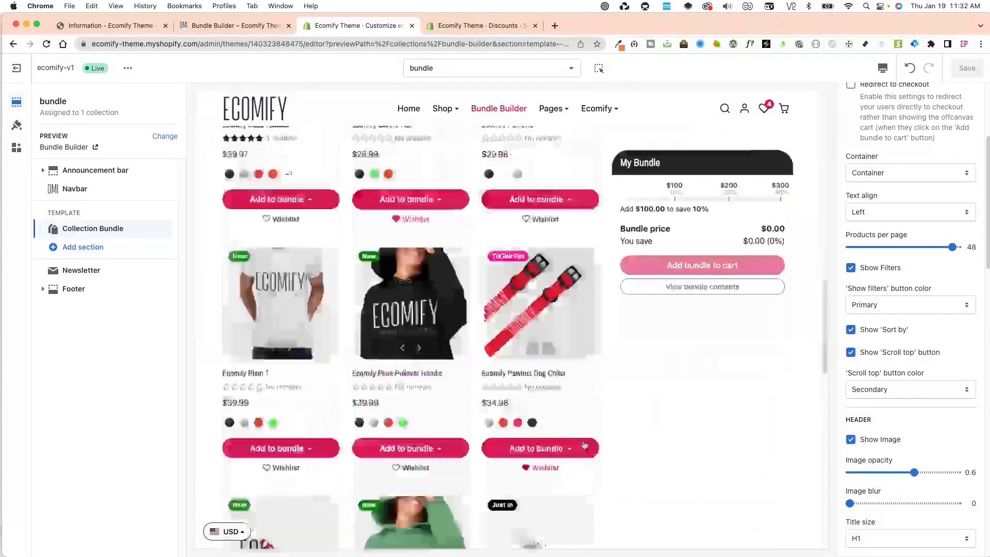
scroll(719, 398, up, 4)
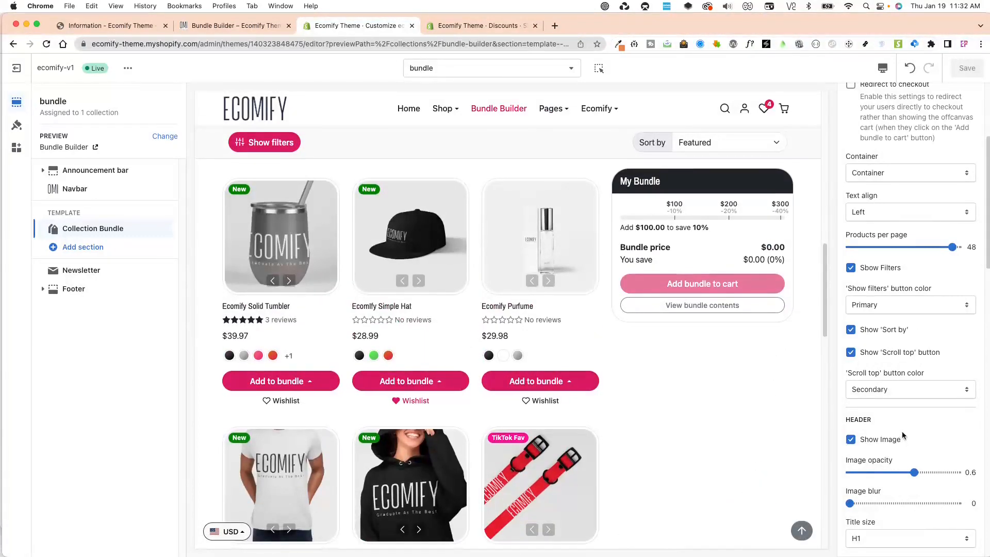
Look over the Collection Bundle's header and bundle card settings and inspect the banner in the preview
scroll(902, 431, down, 9)
scroll(908, 408, up, 5)
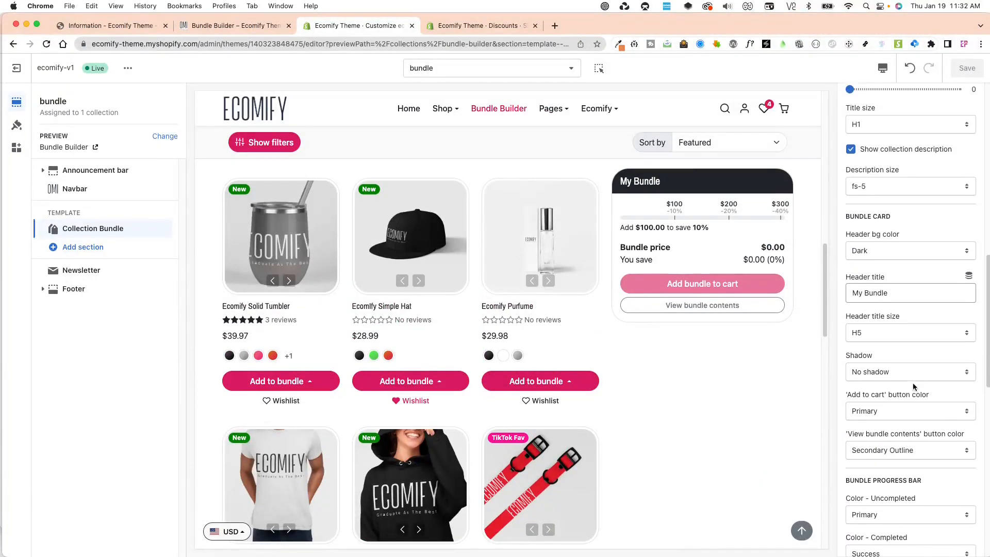
scroll(911, 310, up, 1)
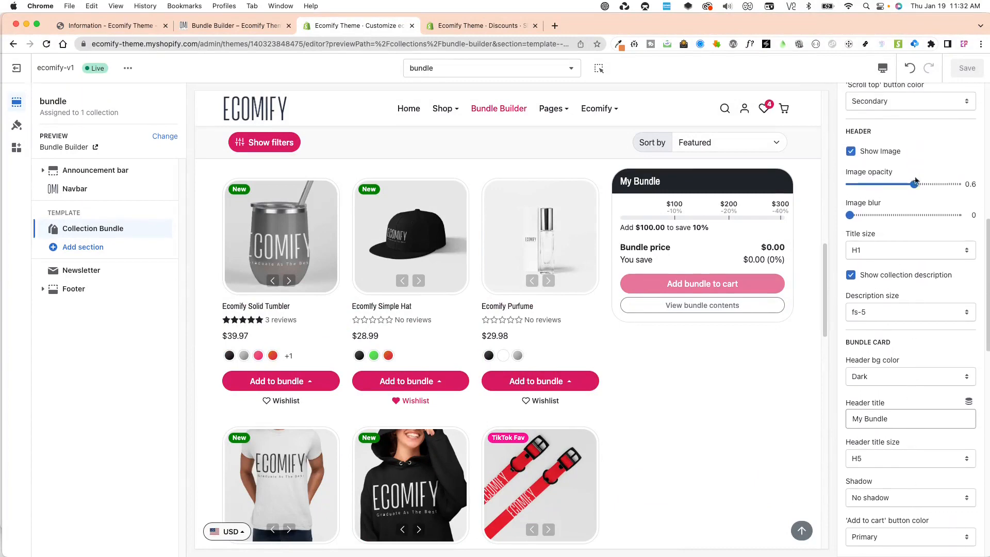
scroll(686, 308, up, 13)
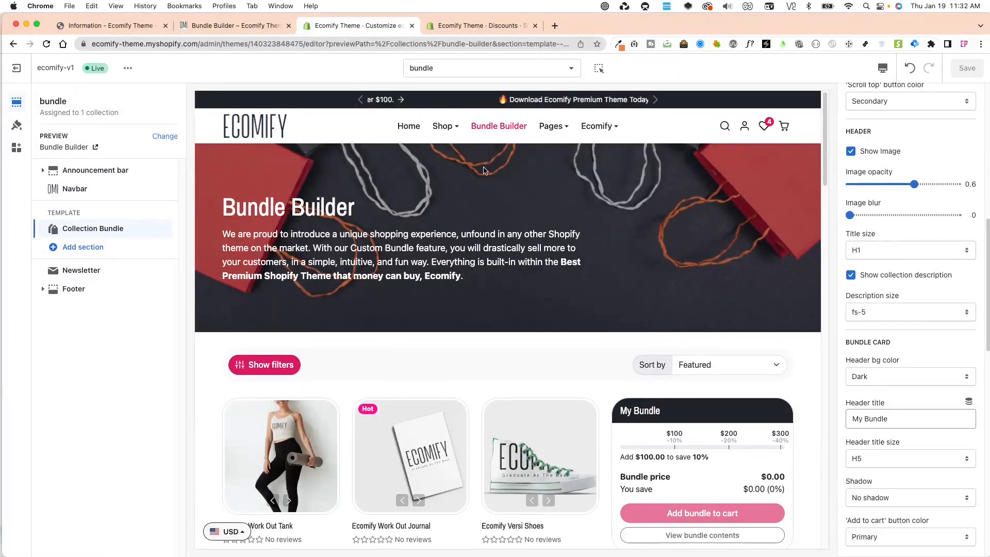
Open the Shopify admin in a separate tab and open the Bundle Builder collection to examine its collection image
click(212, 27)
click(119, 28)
click(301, 30)
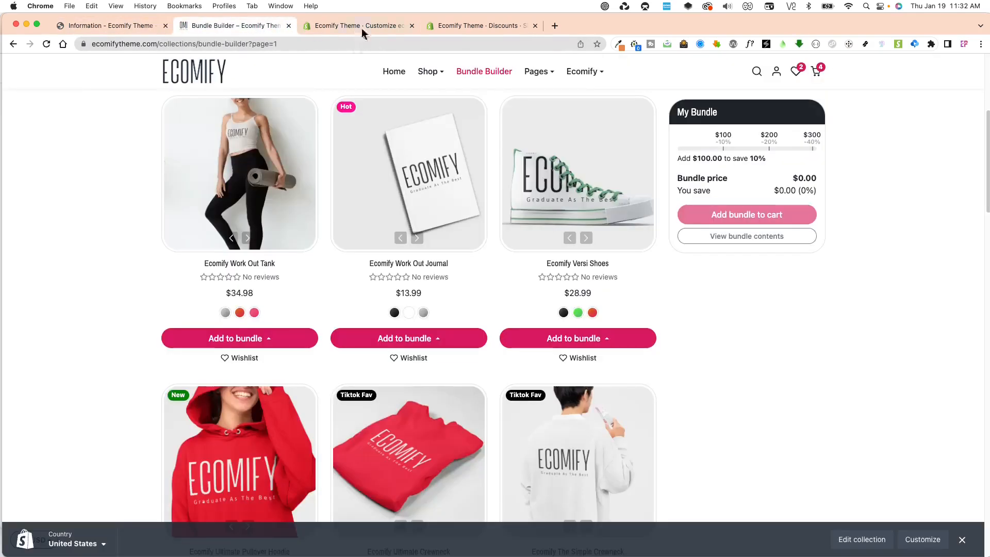
click(360, 30)
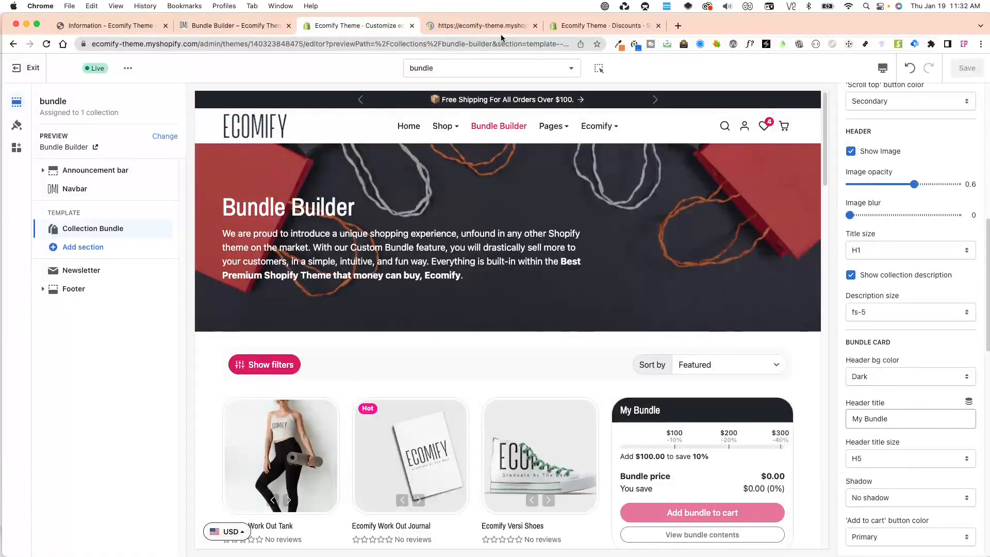
click(492, 24)
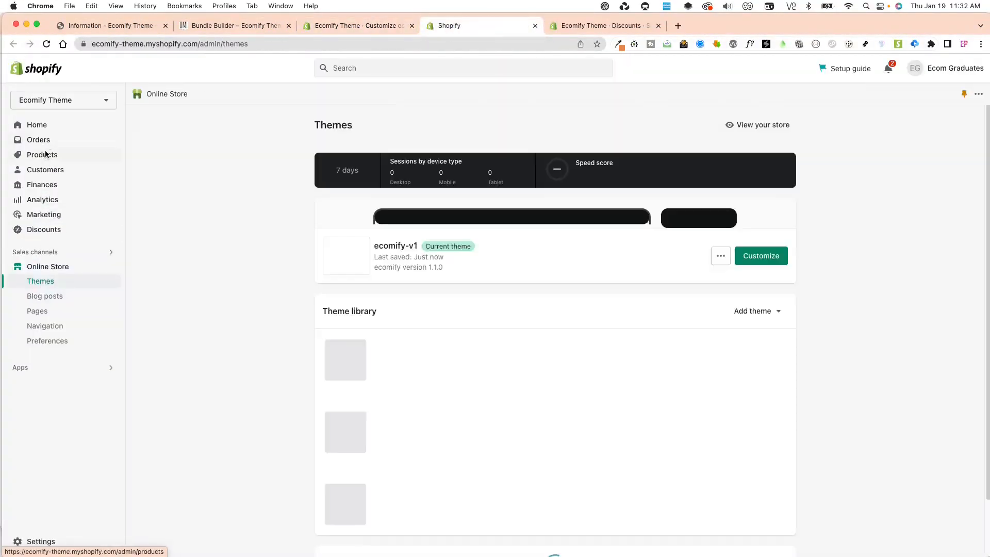
click(44, 154)
click(52, 199)
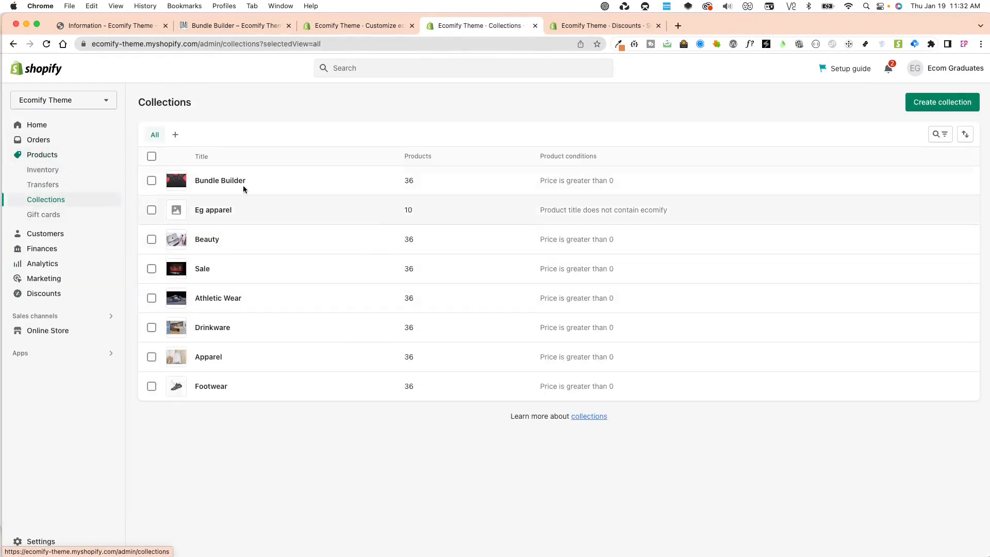
click(238, 182)
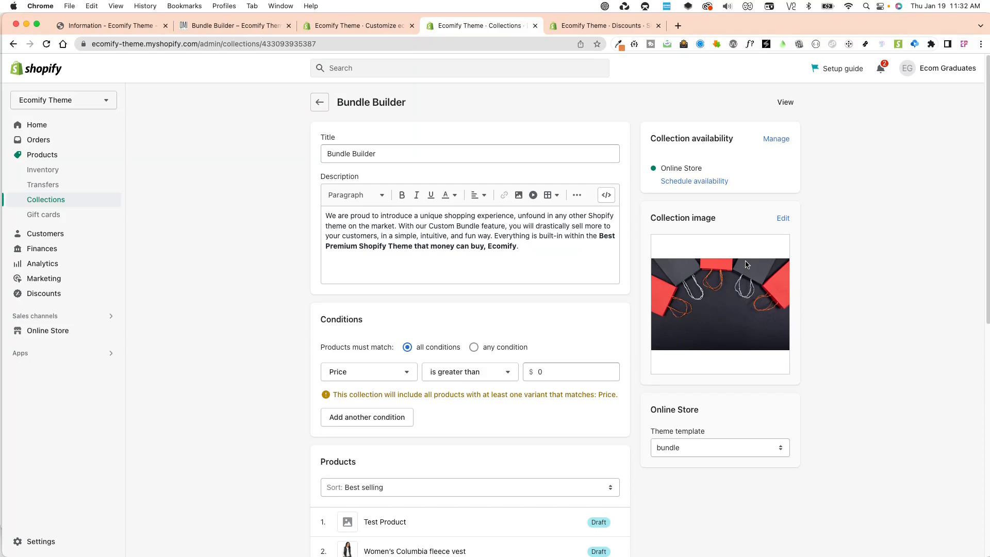
Switch back to the theme editor and set the Collection Bundle header's image opacity to 0.9
click(361, 25)
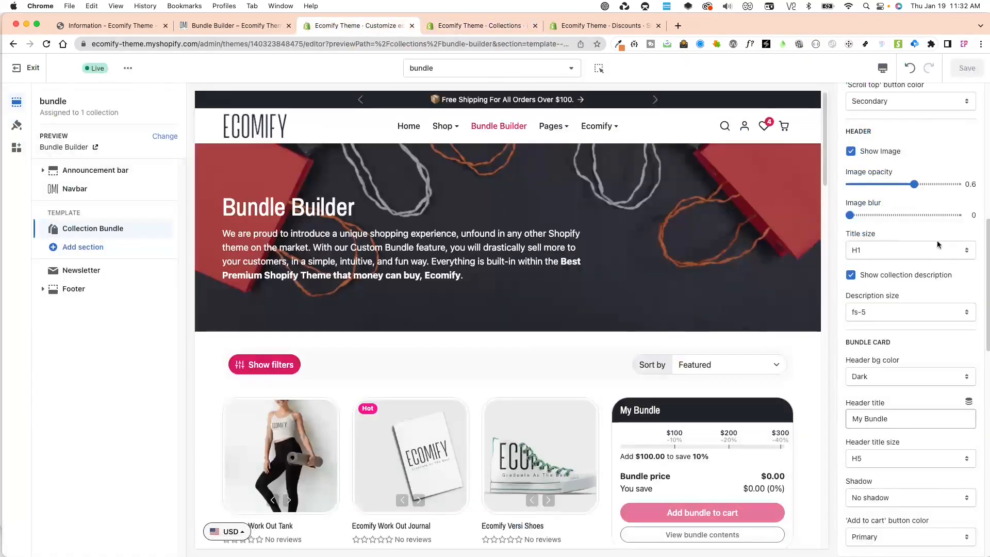
click(872, 183)
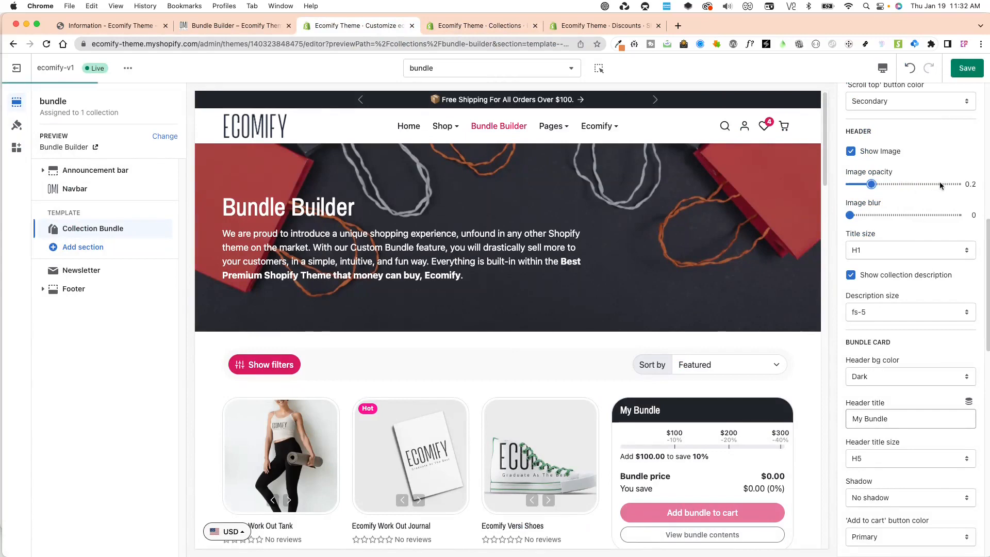
click(940, 184)
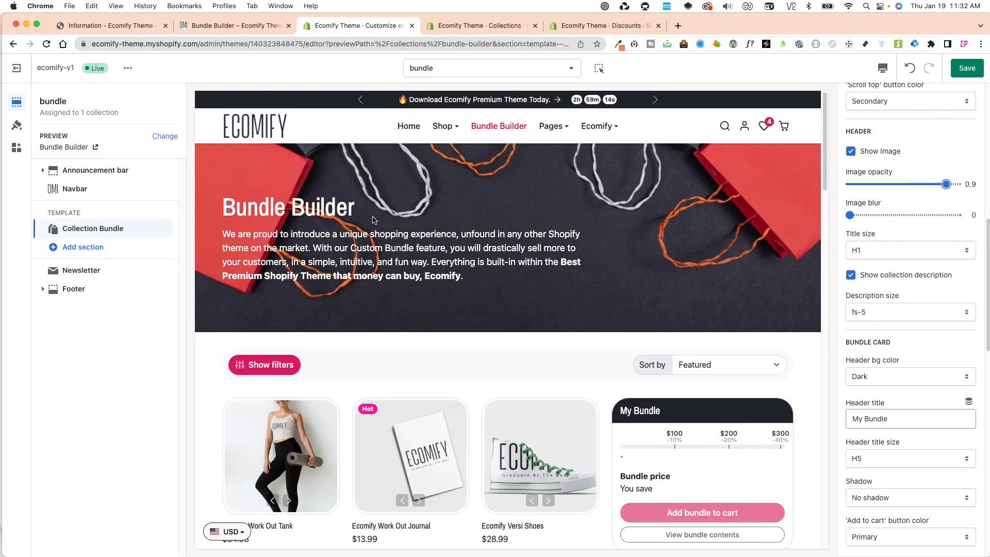
Review the header's title size options, keep H1, and set the description size to fs-6
click(899, 255)
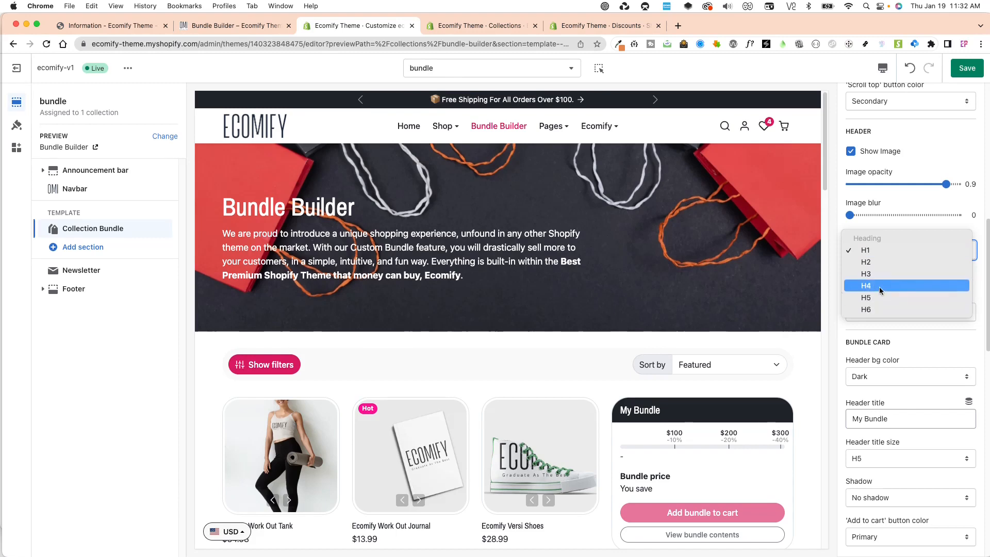
click(888, 338)
click(878, 314)
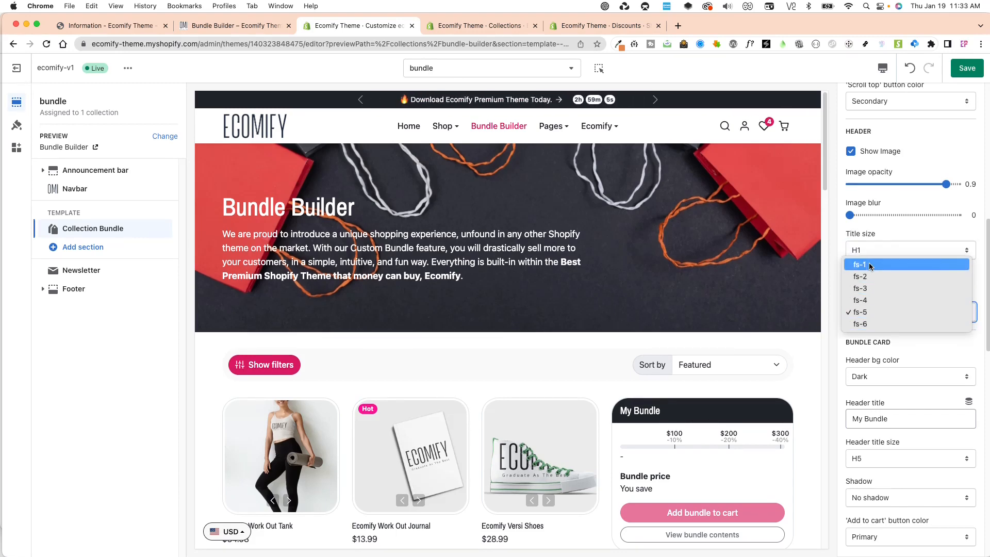
click(881, 325)
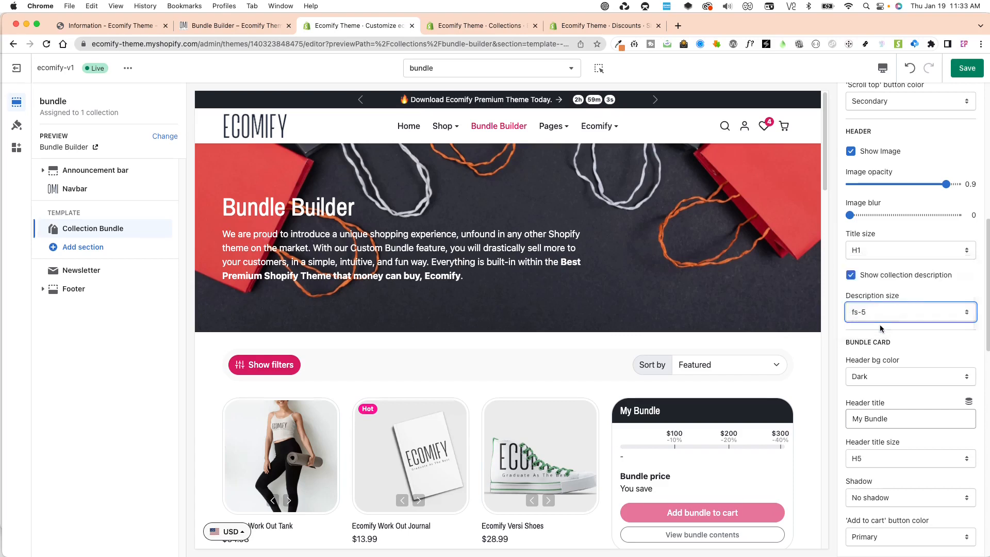
Try the Primary background color on the bundle card header and restore Dark
scroll(875, 313, down, 3)
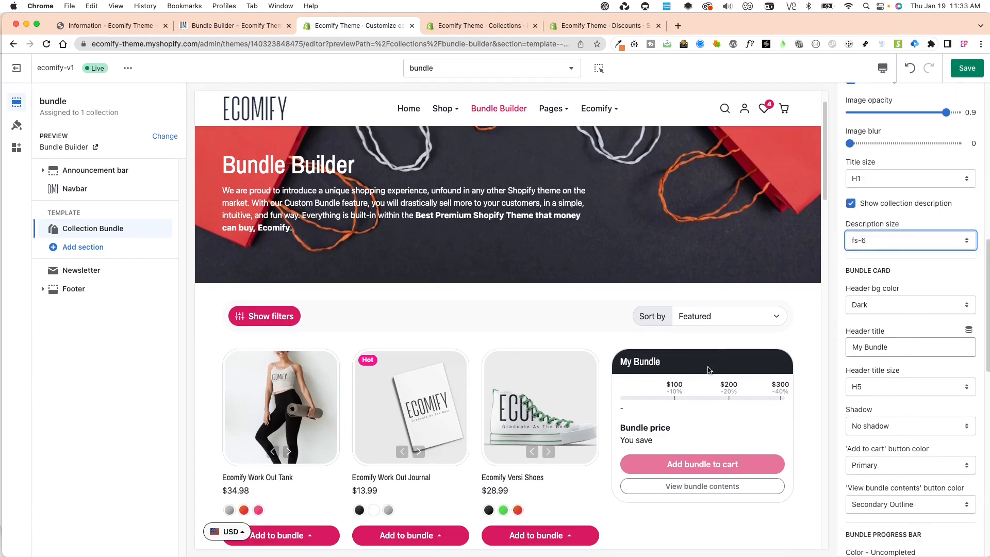
scroll(708, 370, down, 3)
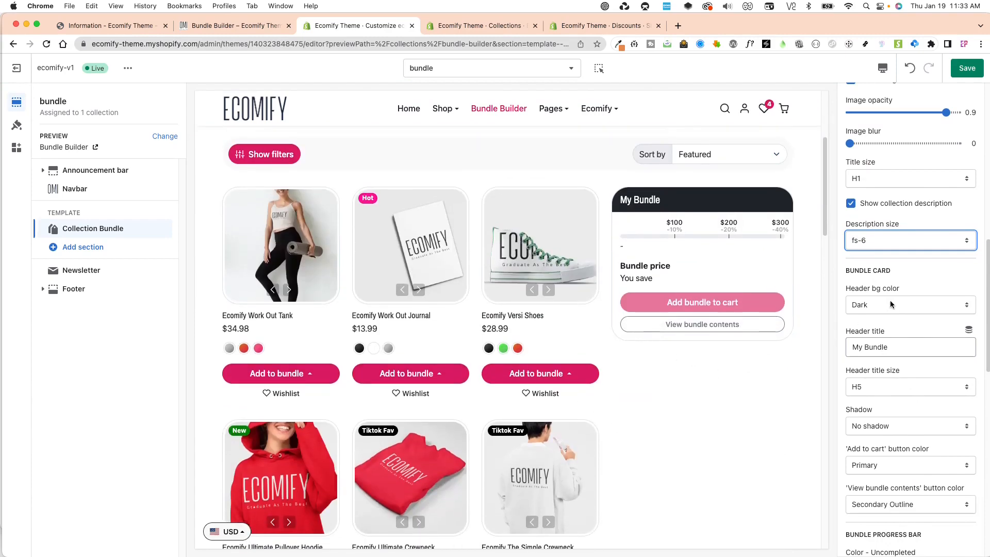
click(877, 305)
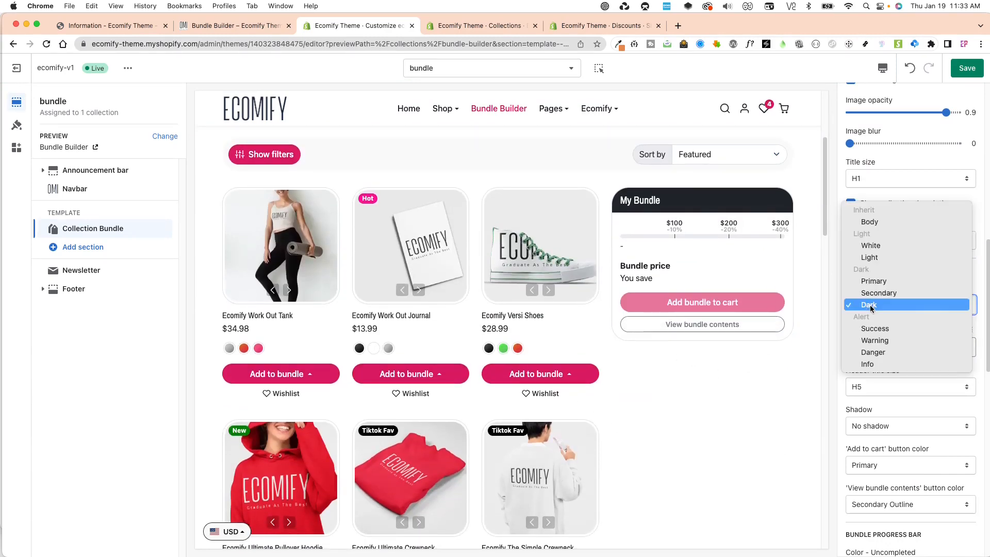
click(873, 281)
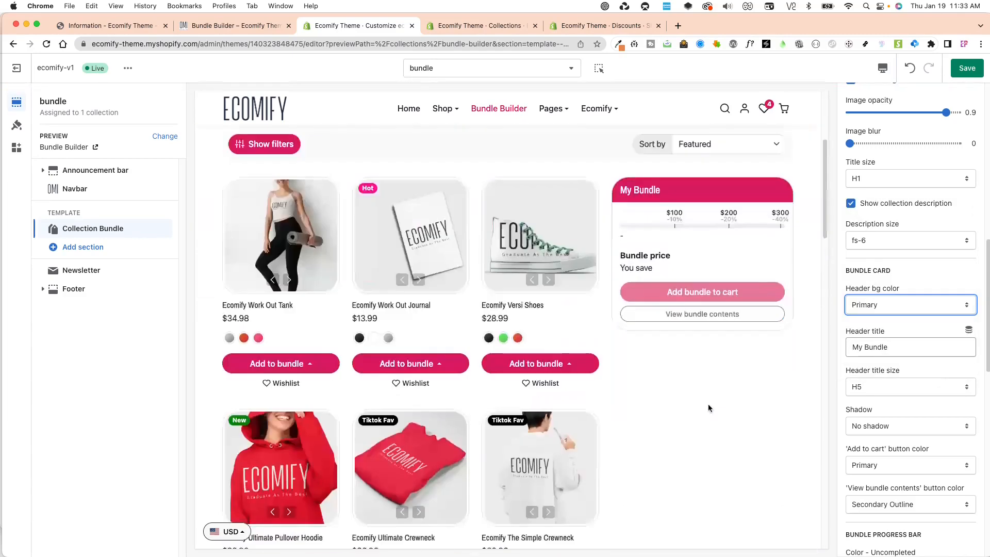
click(898, 305)
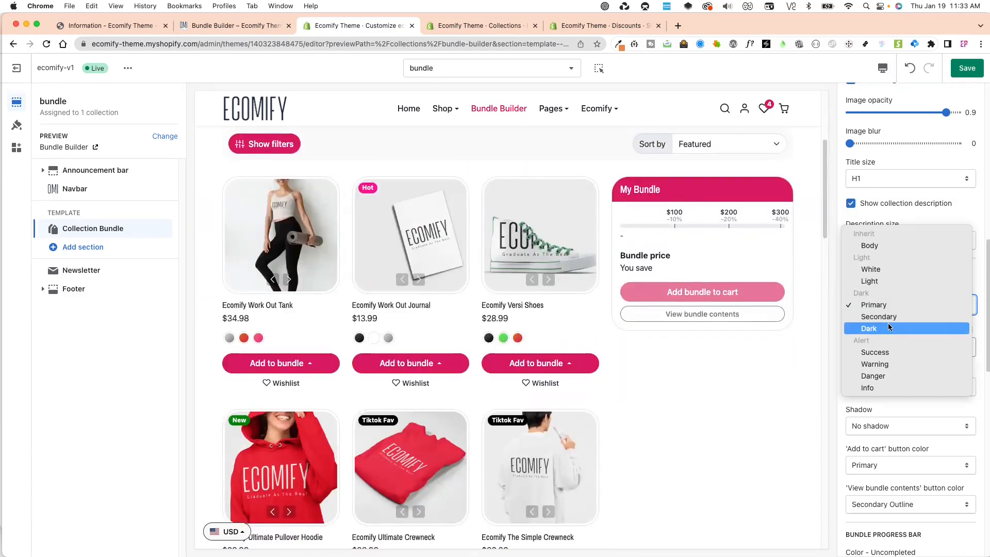
click(888, 323)
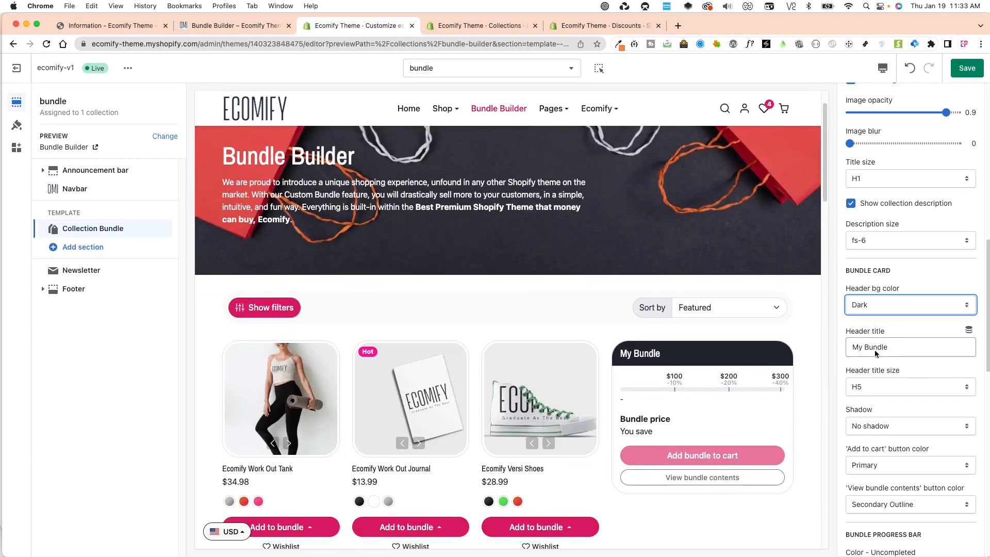
Compare the Shadow sm and Shadow lg options on the bundle card and set its shadow to Shadow
scroll(887, 379, down, 2)
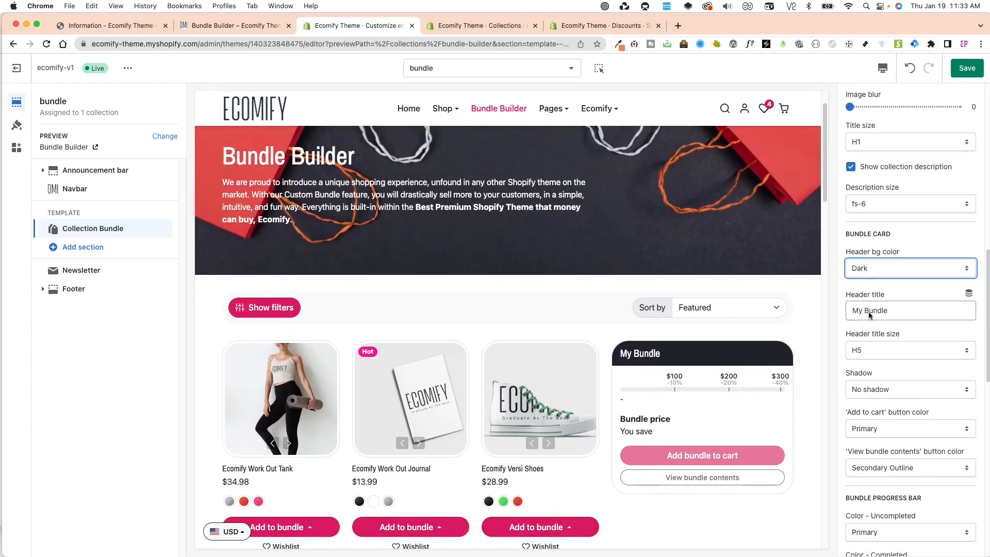
scroll(809, 387, down, 5)
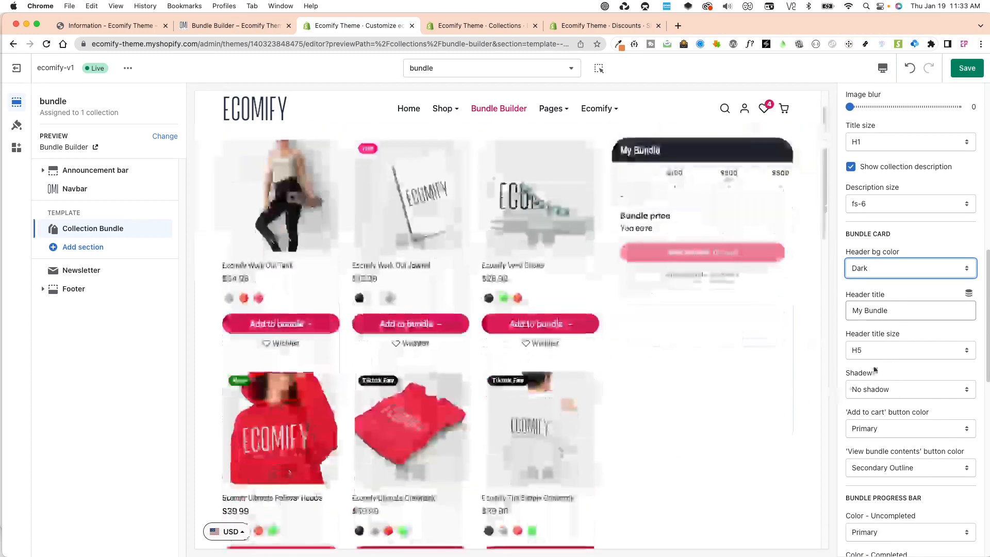
click(885, 395)
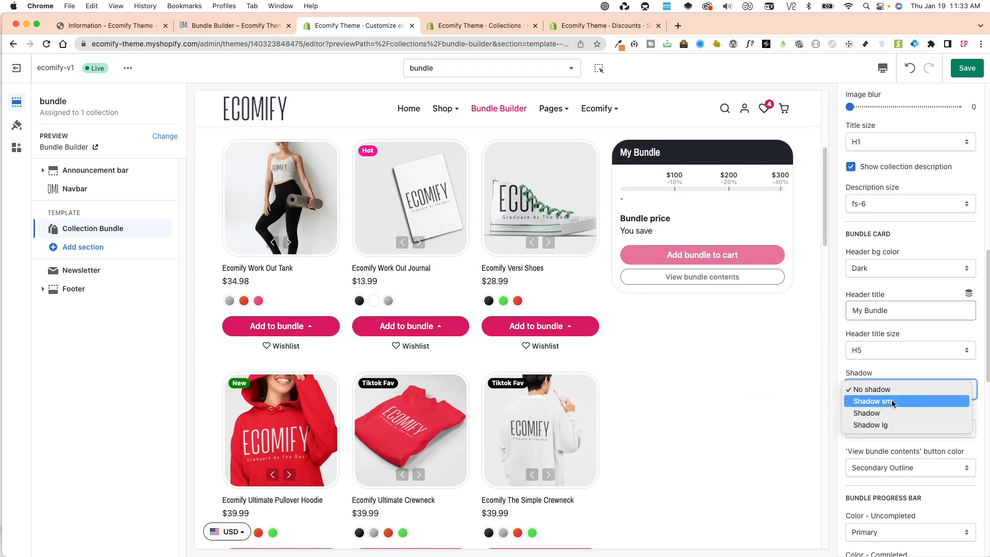
click(893, 402)
click(893, 386)
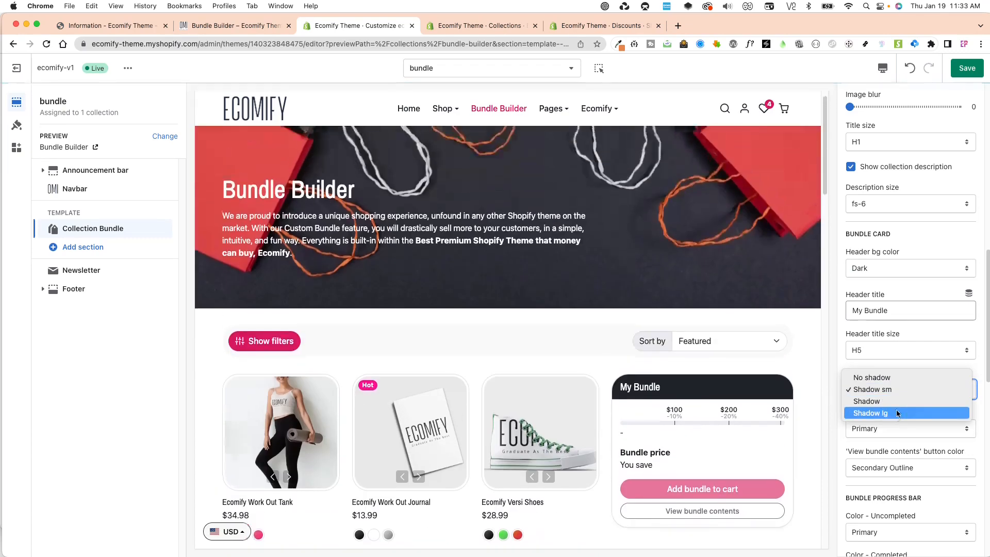
click(896, 413)
scroll(775, 464, down, 3)
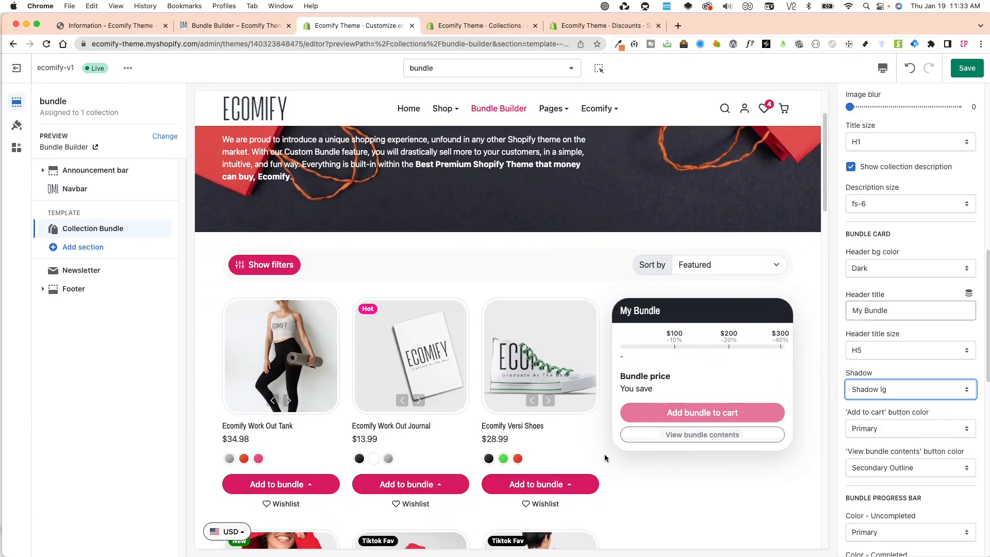
click(894, 382)
click(893, 375)
scroll(751, 479, down, 2)
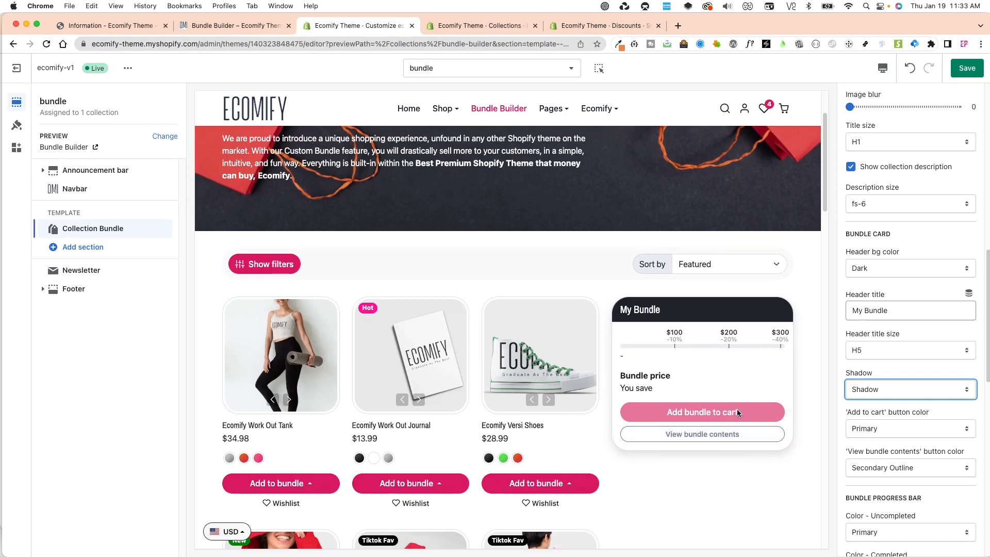
Review the bundle progress bar's uncompleted and completed color options, keeping Primary and Success
scroll(730, 440, down, 5)
scroll(884, 501, down, 3)
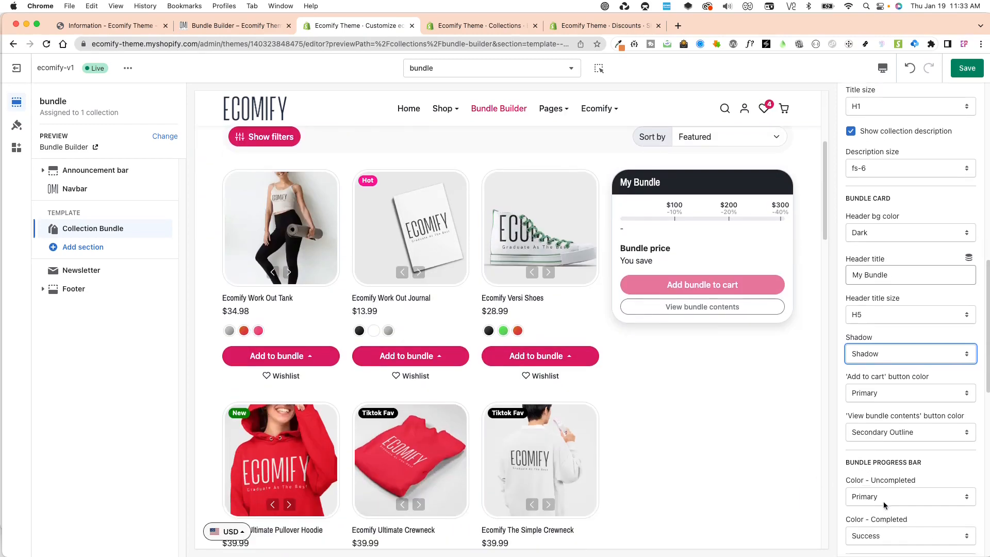
scroll(903, 464, down, 3)
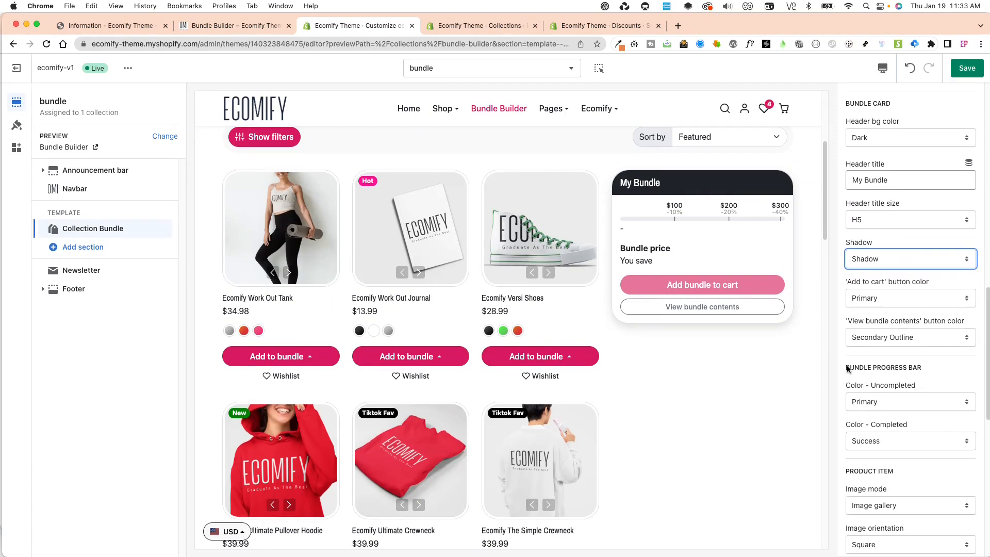
click(884, 407)
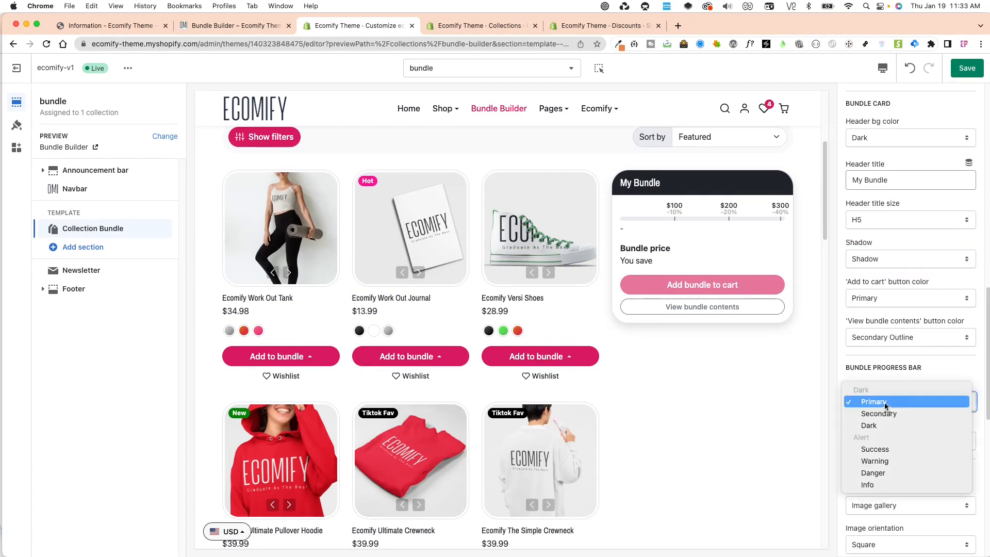
click(897, 405)
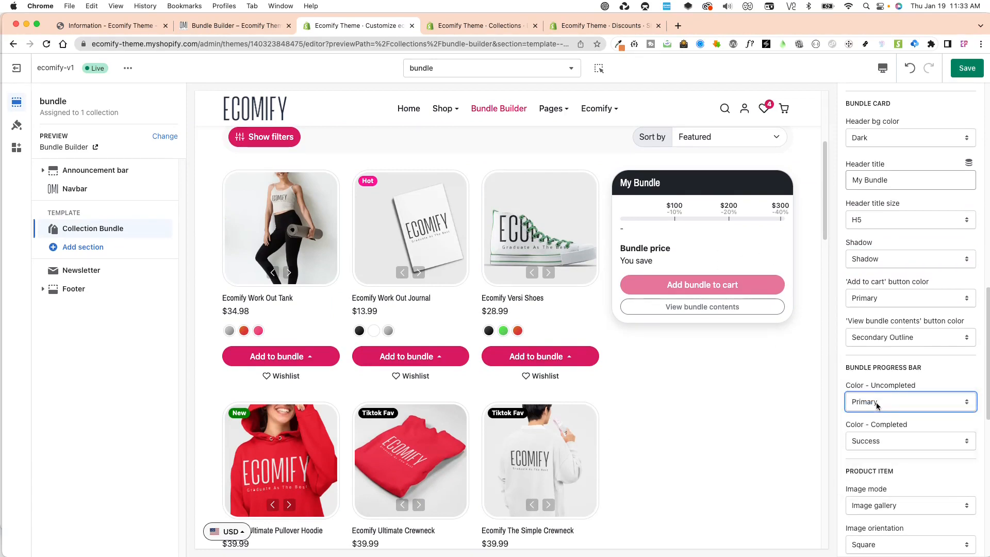
click(887, 441)
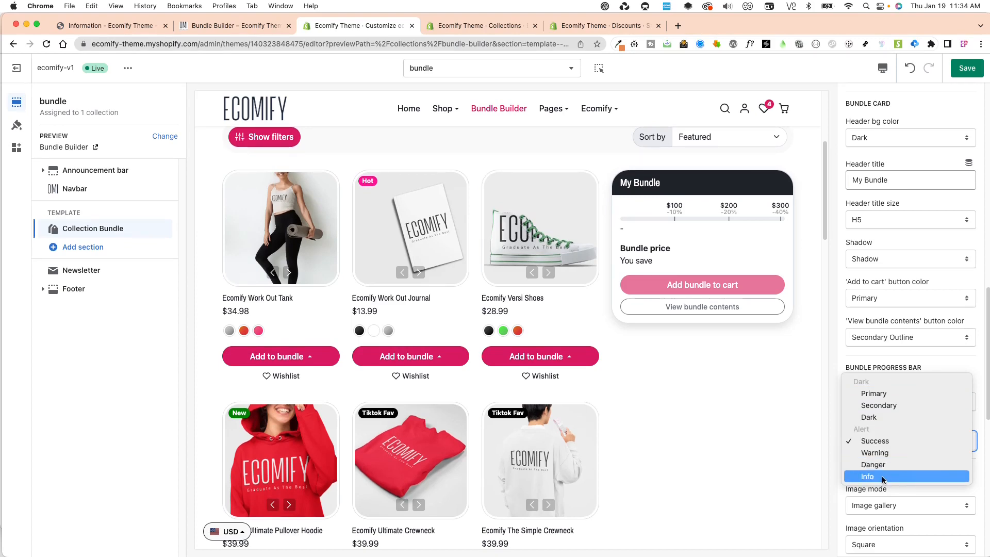
click(783, 448)
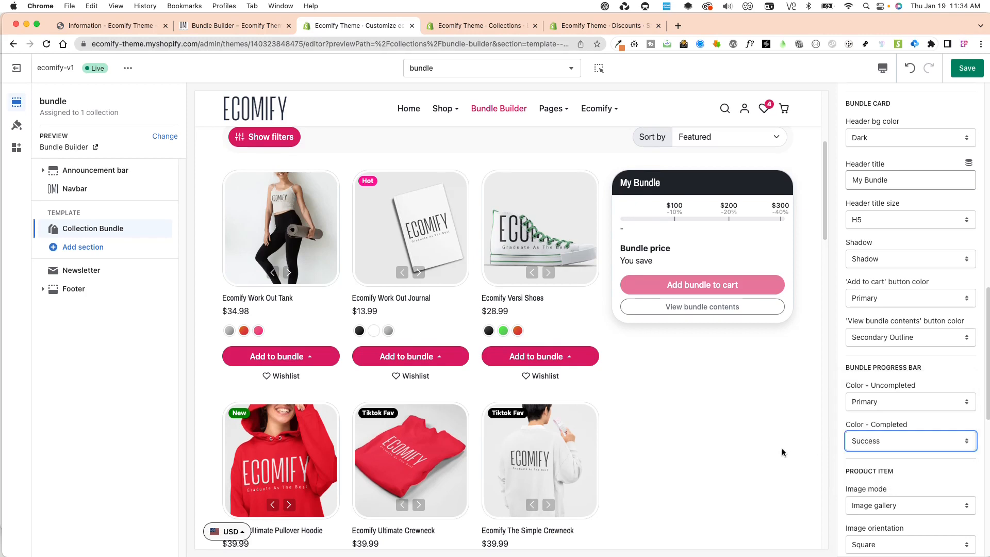
Try the Hover change image mode for the product items and restore Image gallery
scroll(913, 492, down, 5)
scroll(917, 496, down, 1)
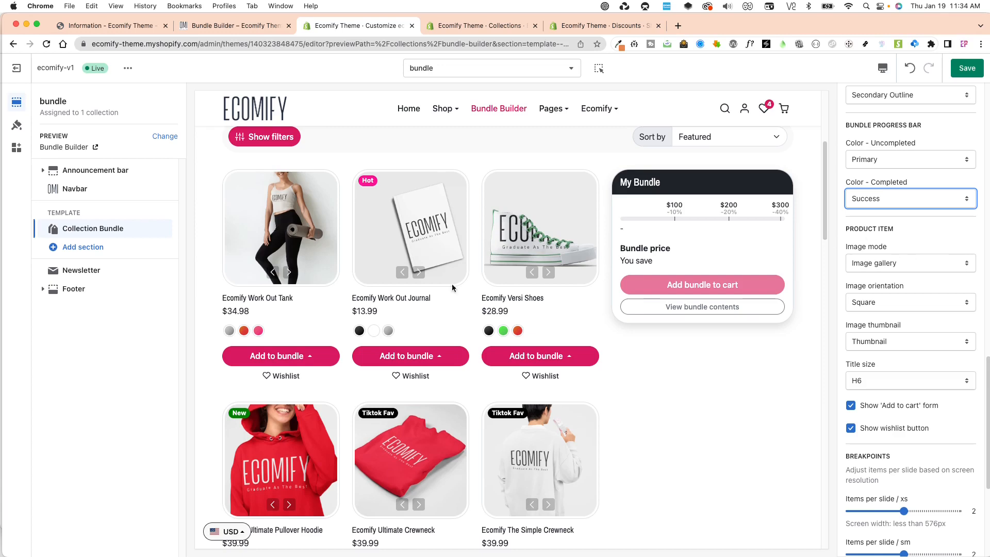
click(889, 263)
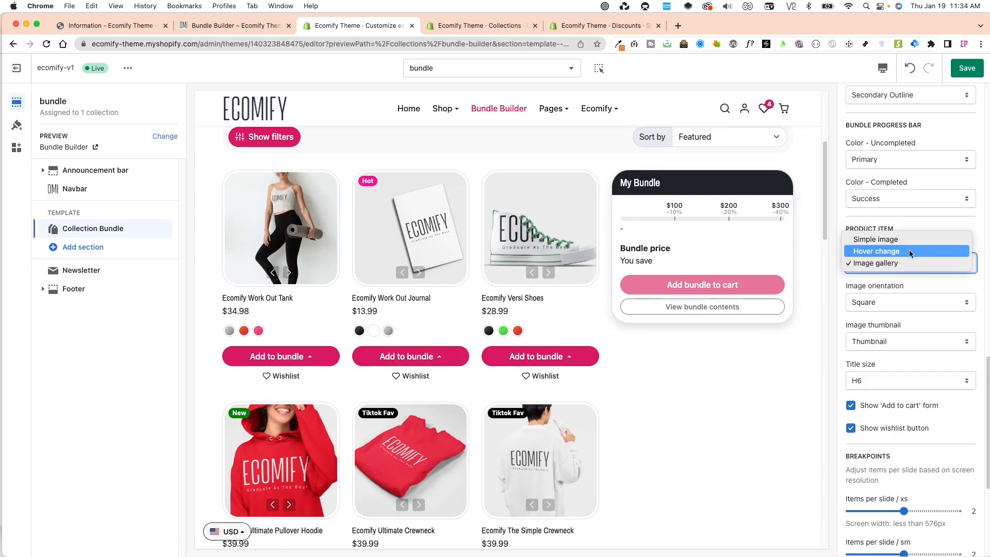
click(910, 252)
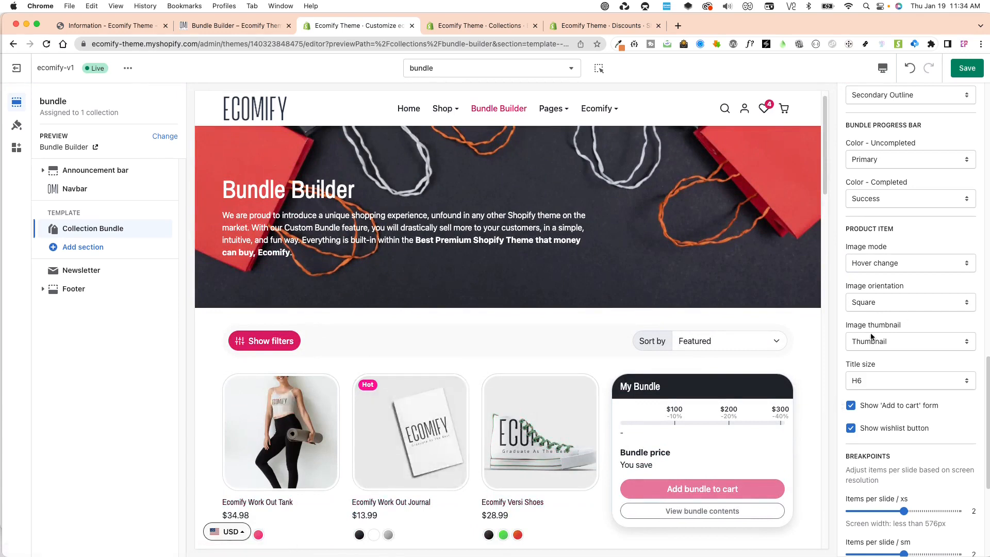
click(883, 304)
click(896, 264)
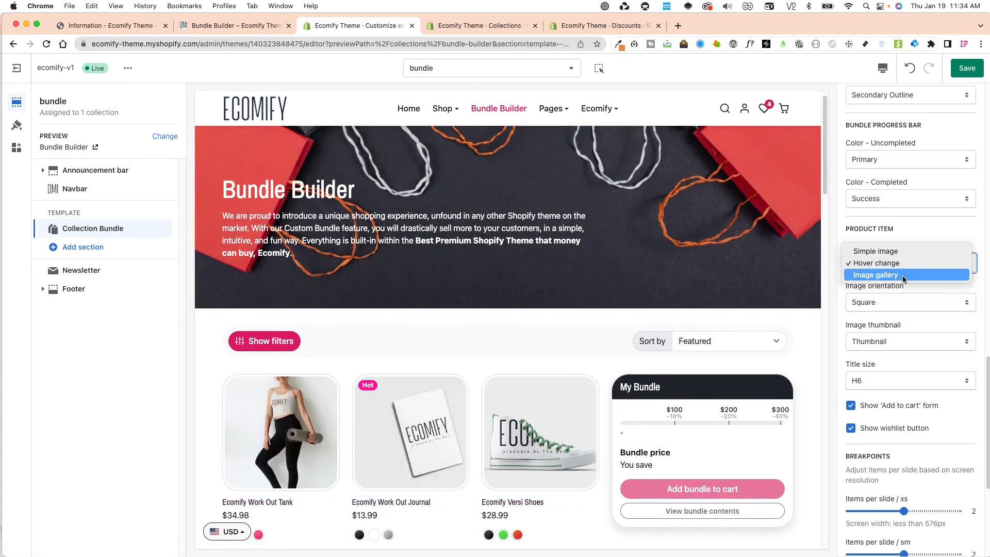
click(903, 276)
Browse the Ecomify Versi Shoes image gallery in the preview and review the image mode options, keeping Image gallery
click(549, 479)
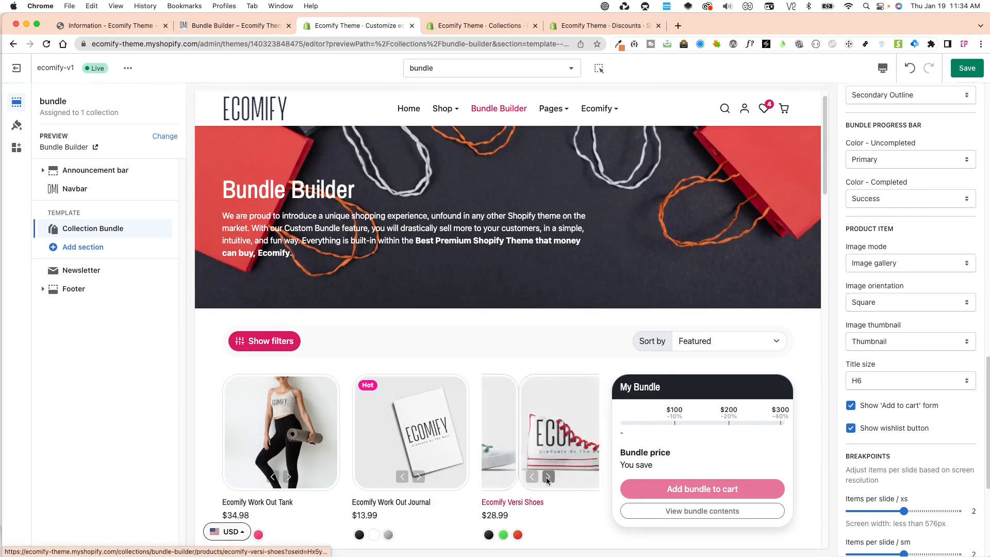
click(549, 479)
click(549, 479)
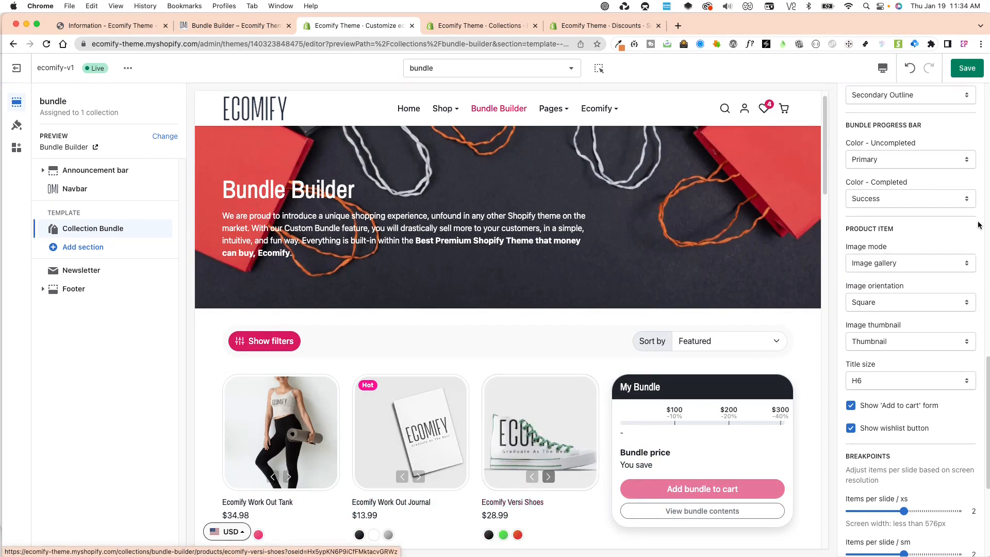
click(909, 263)
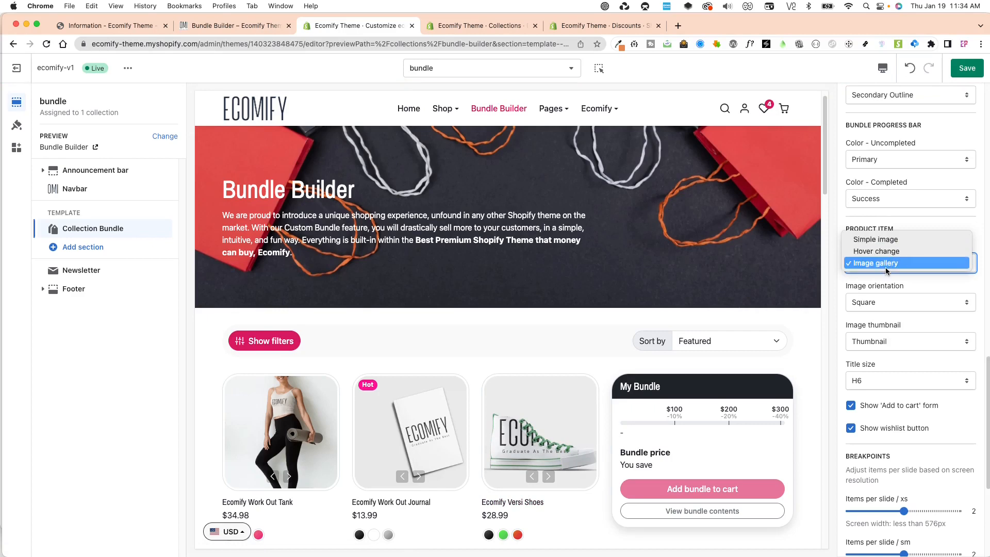
click(913, 285)
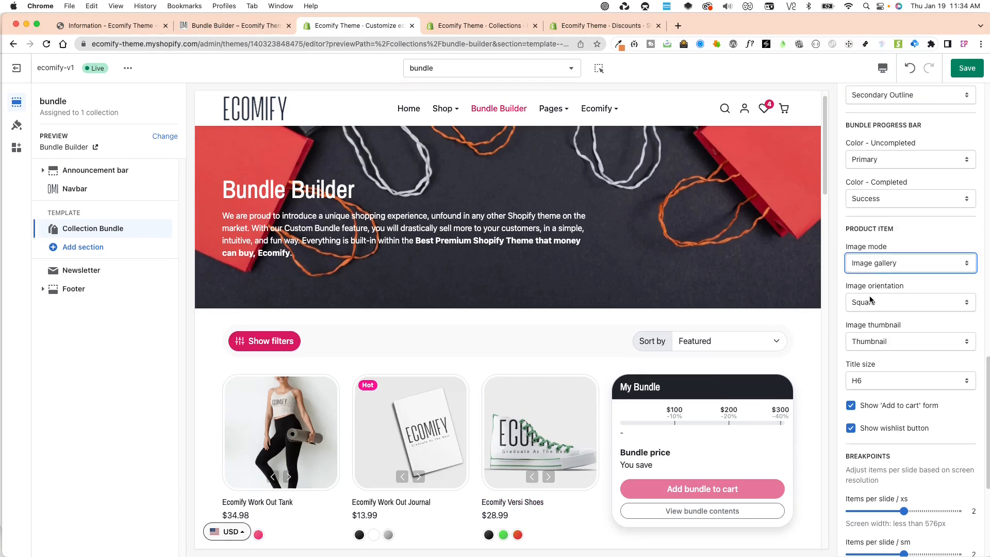
Review the product item's image orientation options, keeping Square, and try the None image thumbnail before restoring Thumbnail
click(879, 301)
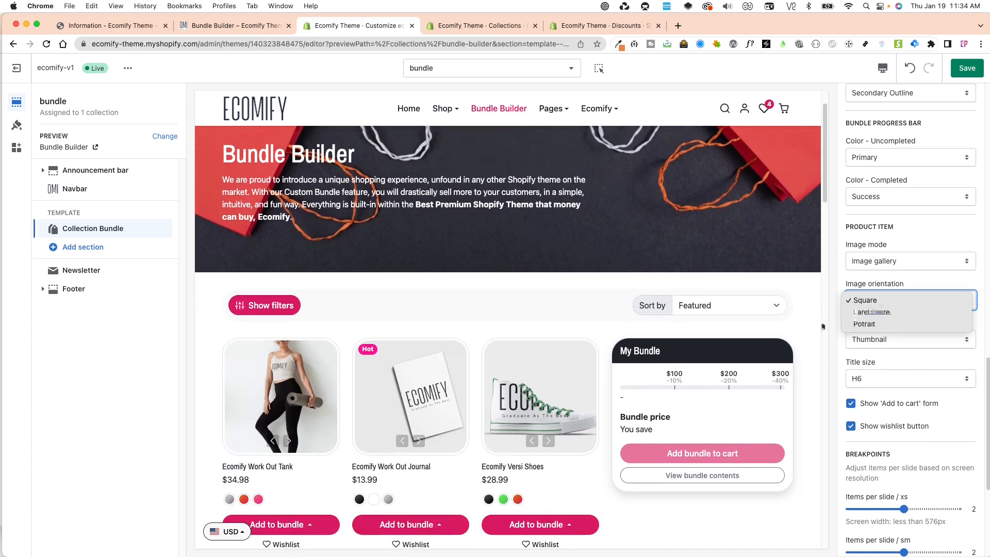
click(879, 348)
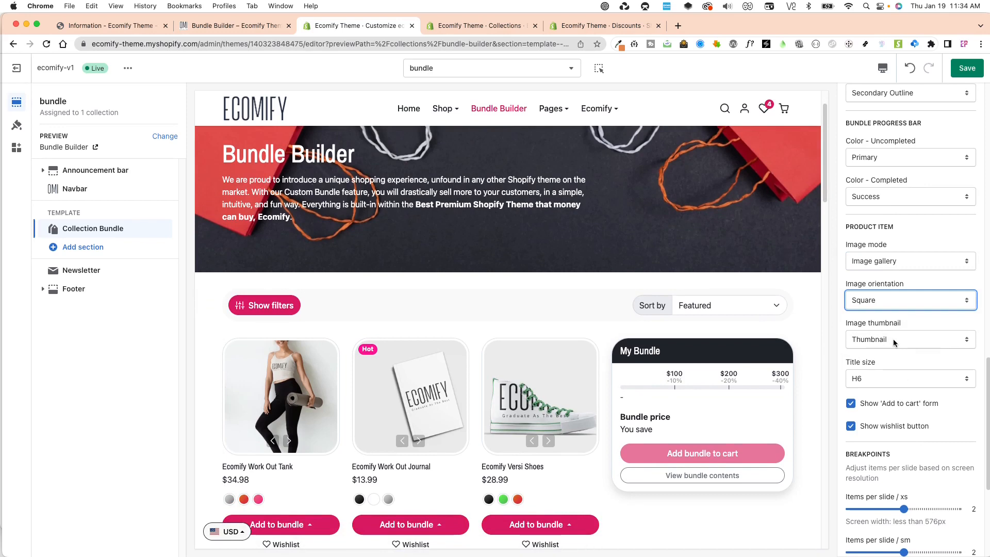
click(894, 338)
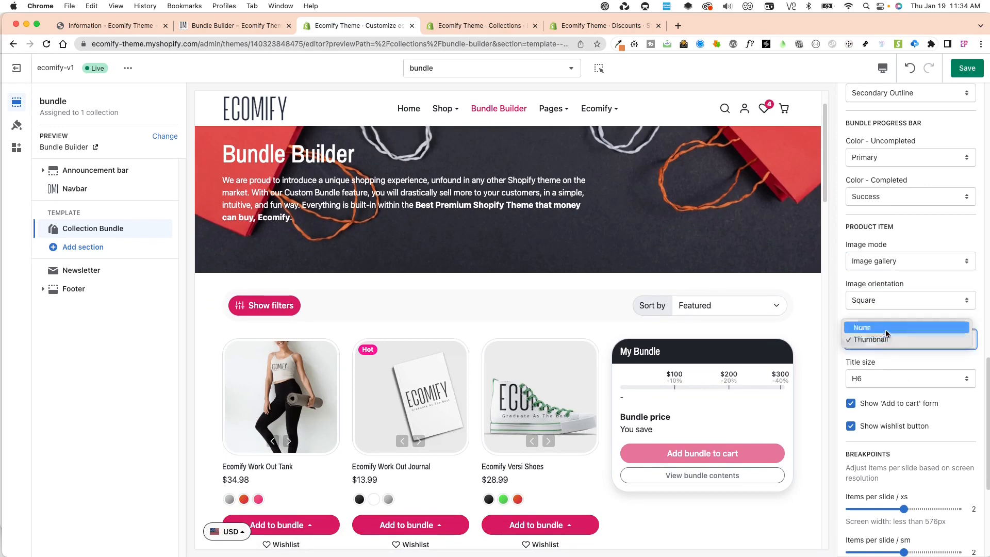
click(883, 344)
click(884, 344)
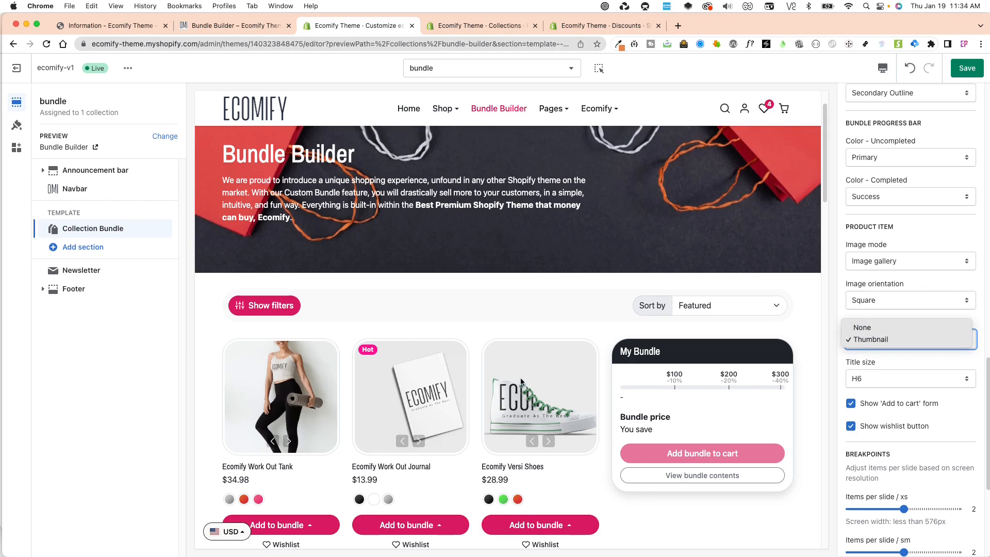
click(880, 328)
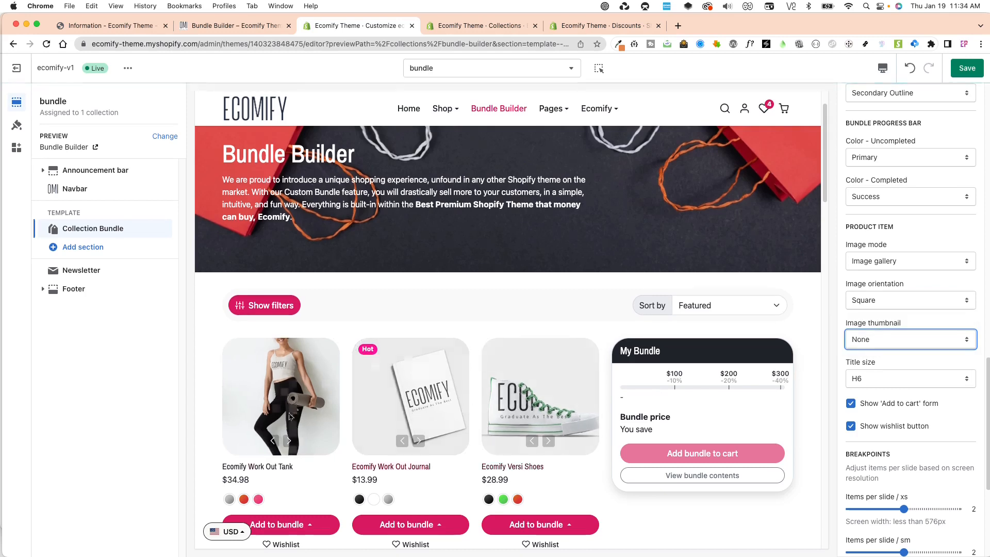
click(872, 343)
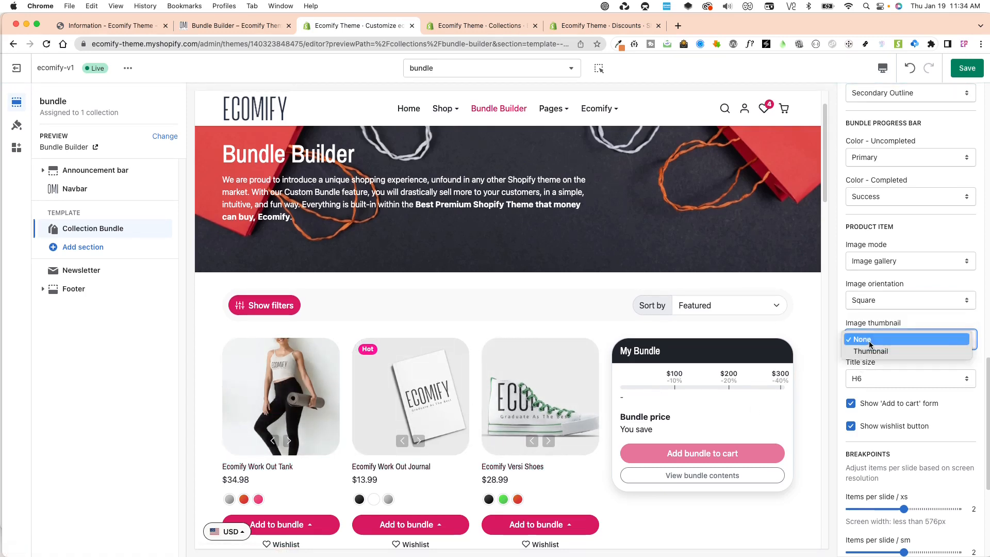
click(872, 351)
Try the H3 title size for the product items and restore H6
scroll(913, 392, down, 3)
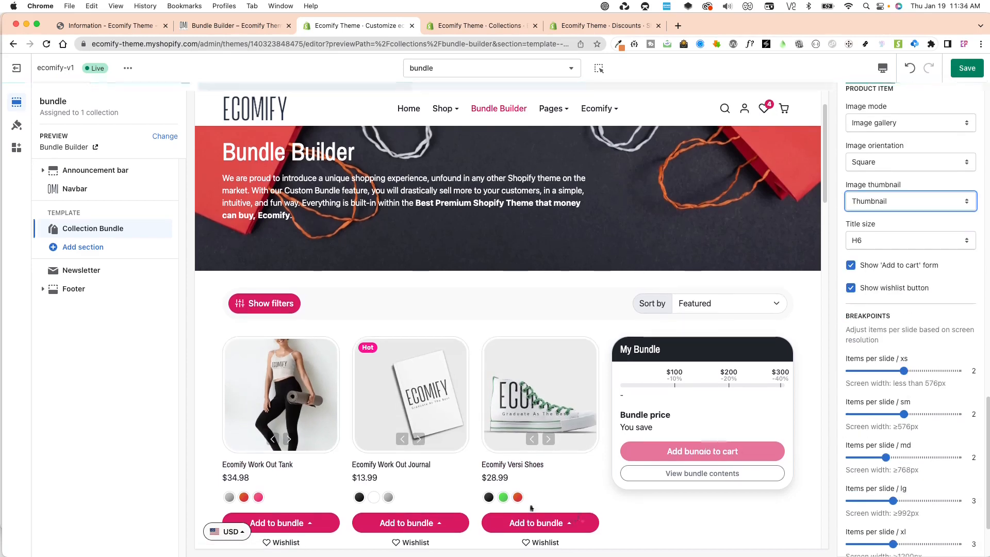
click(860, 245)
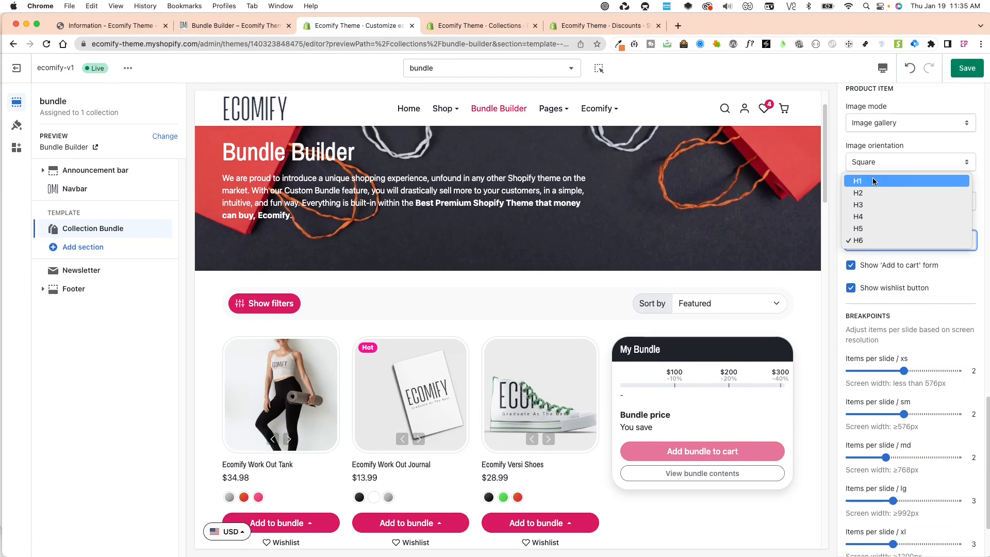
click(866, 206)
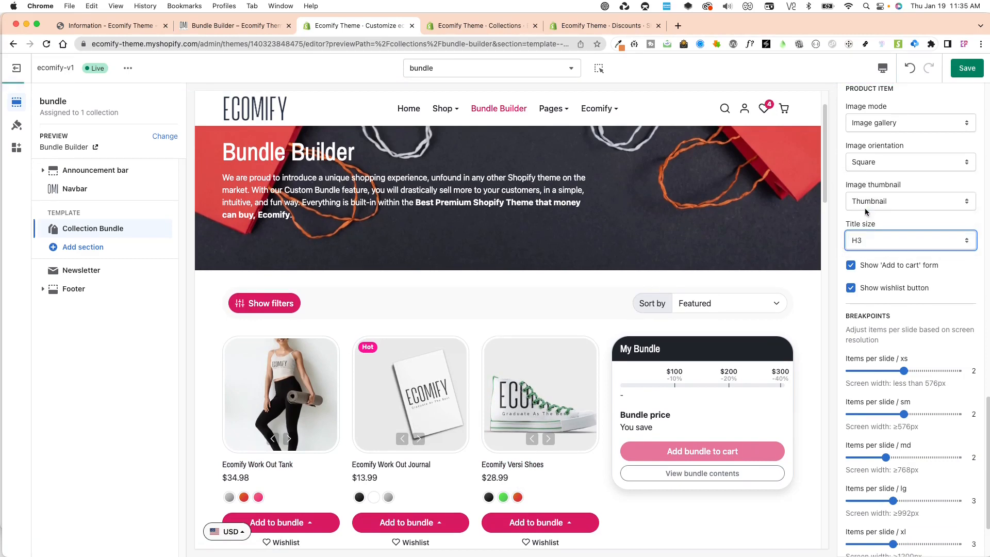
click(880, 247)
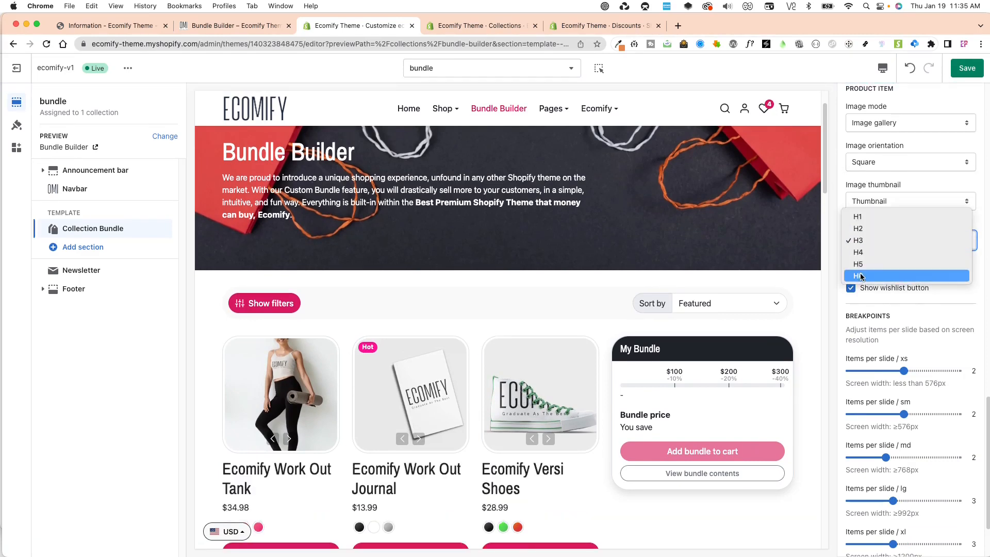
click(860, 277)
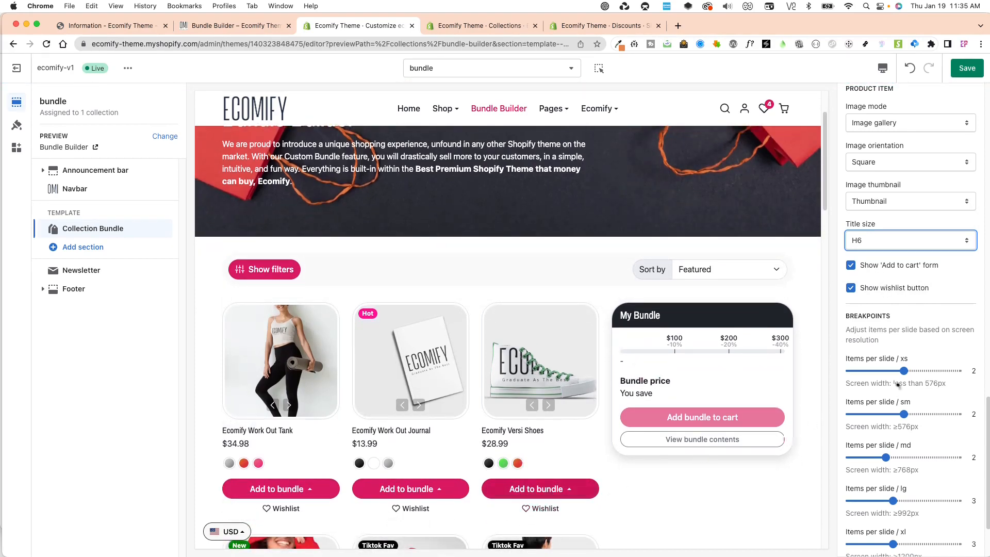
Try 4 items per slide at the xl breakpoint, check the product grid, and restore 3 items
scroll(911, 400, down, 3)
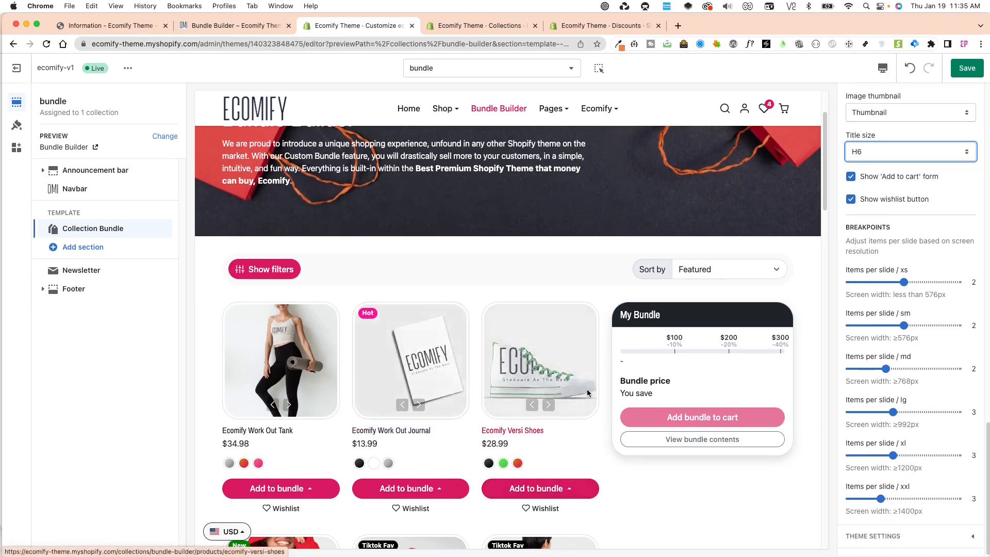
scroll(683, 487, down, 2)
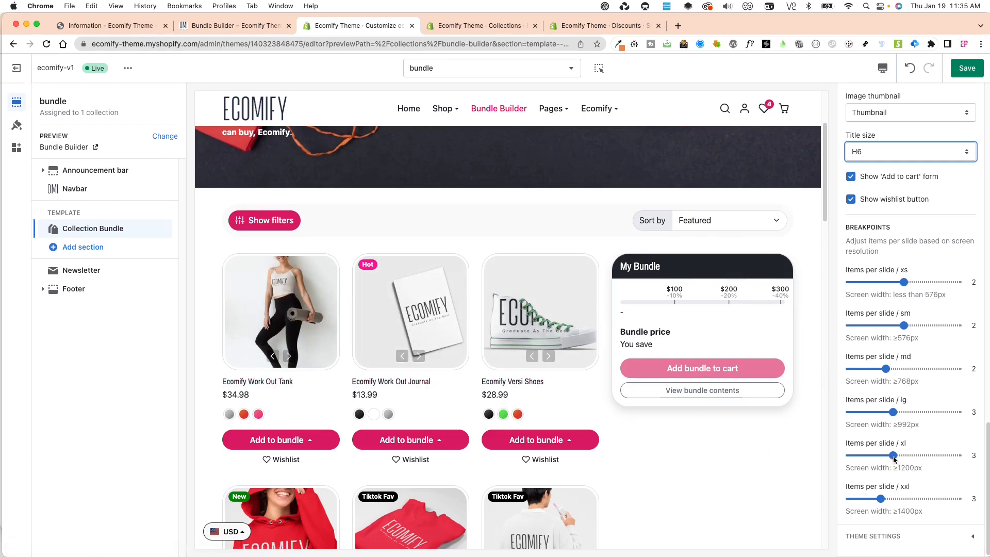
drag(894, 459, 911, 458)
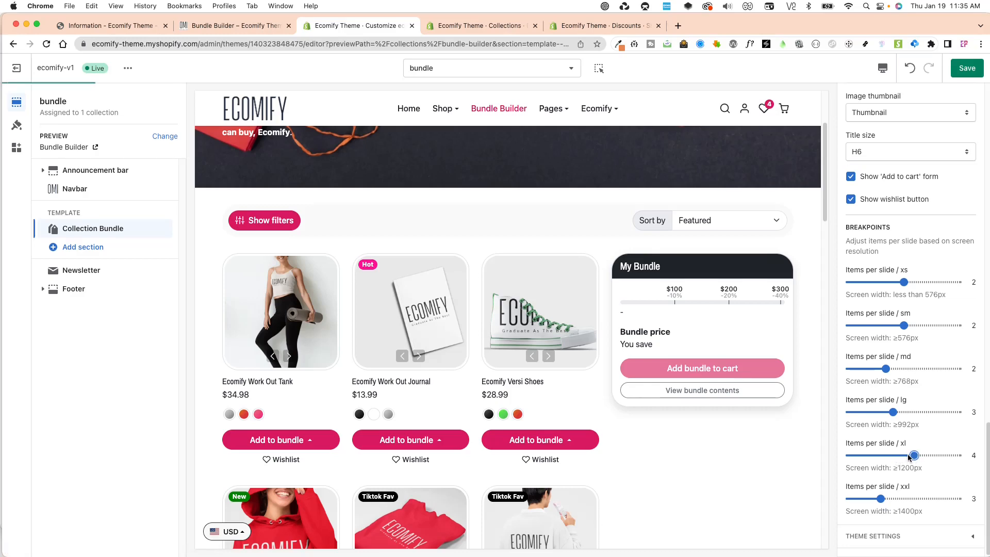
scroll(673, 443, down, 4)
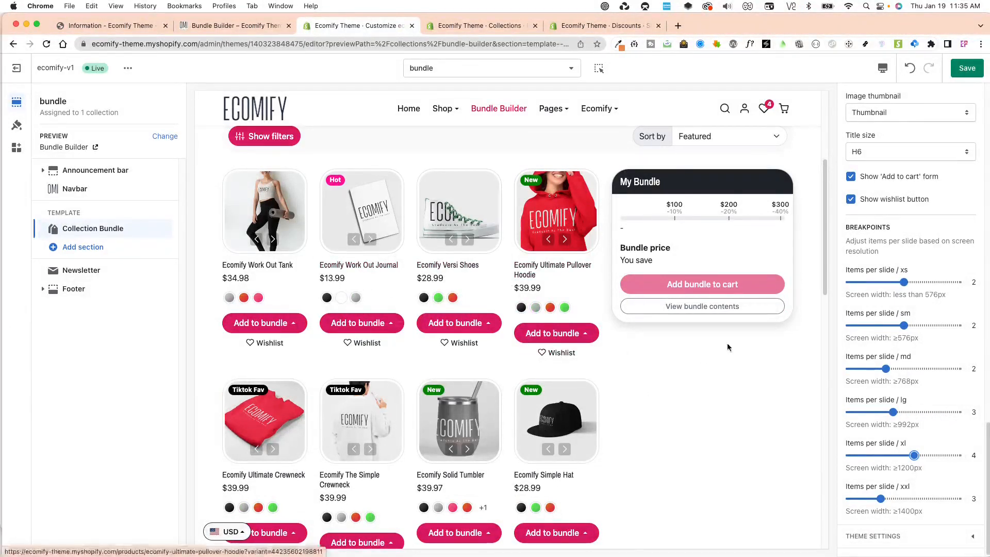
click(888, 456)
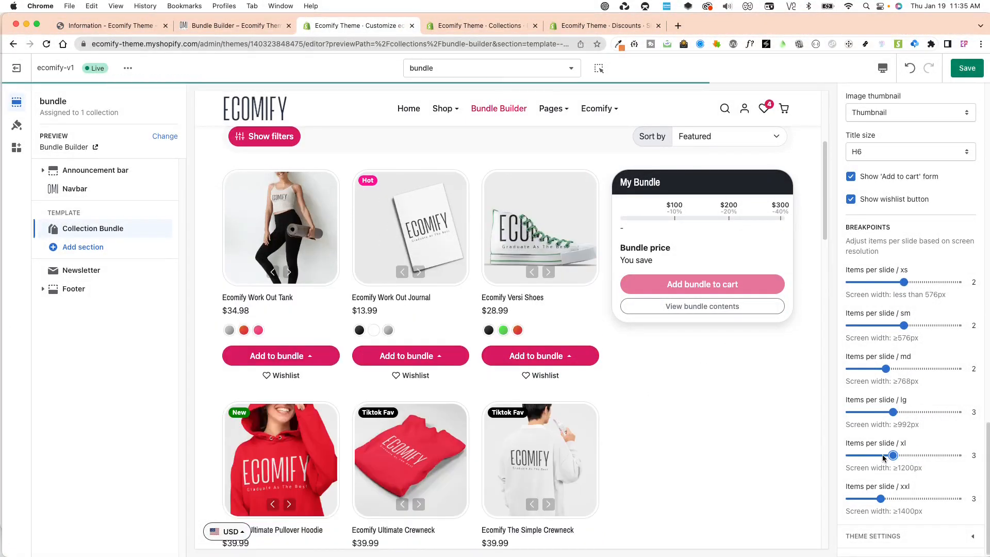
scroll(725, 453, down, 4)
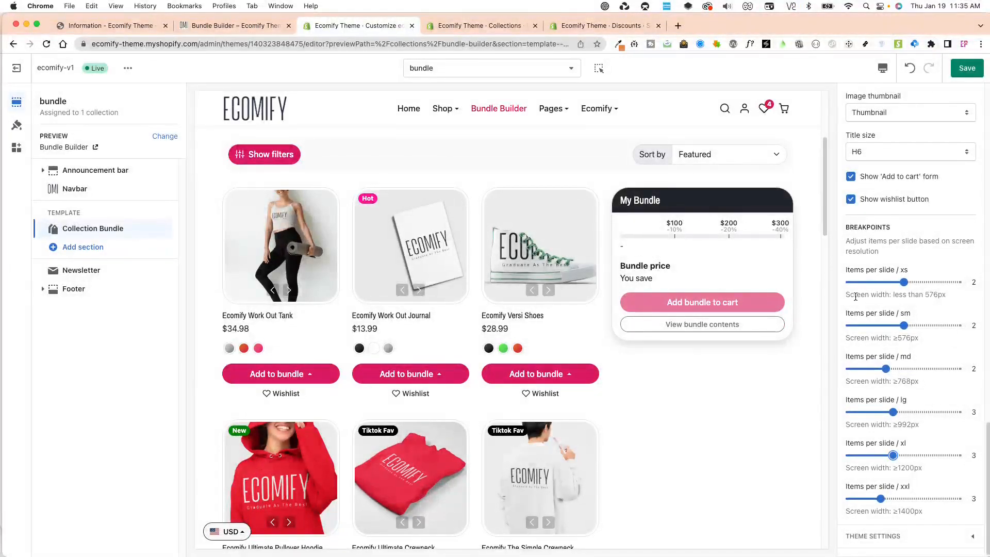
Preview the bundle page in the Mobile view and examine how its bundle card and product grid are laid out
click(883, 68)
click(894, 97)
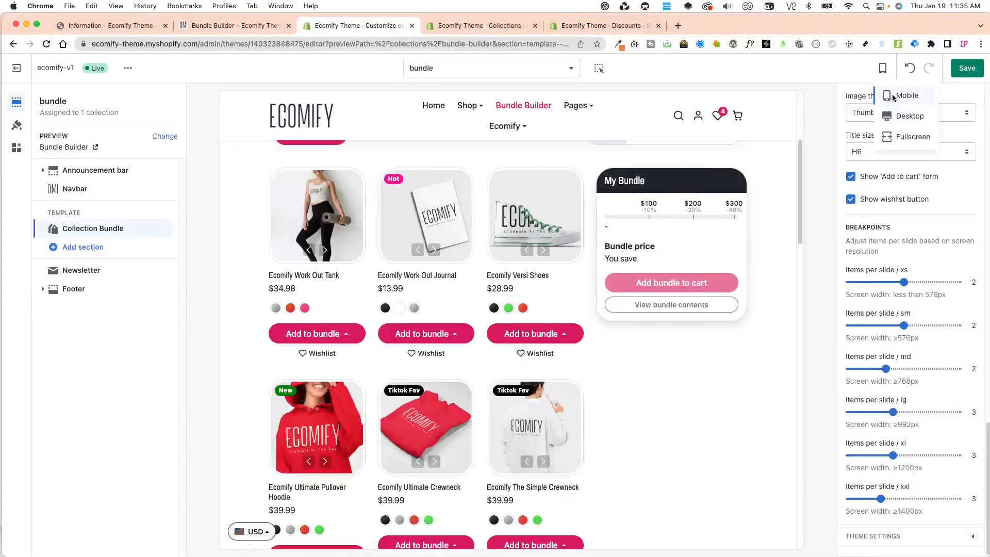
scroll(603, 211, down, 3)
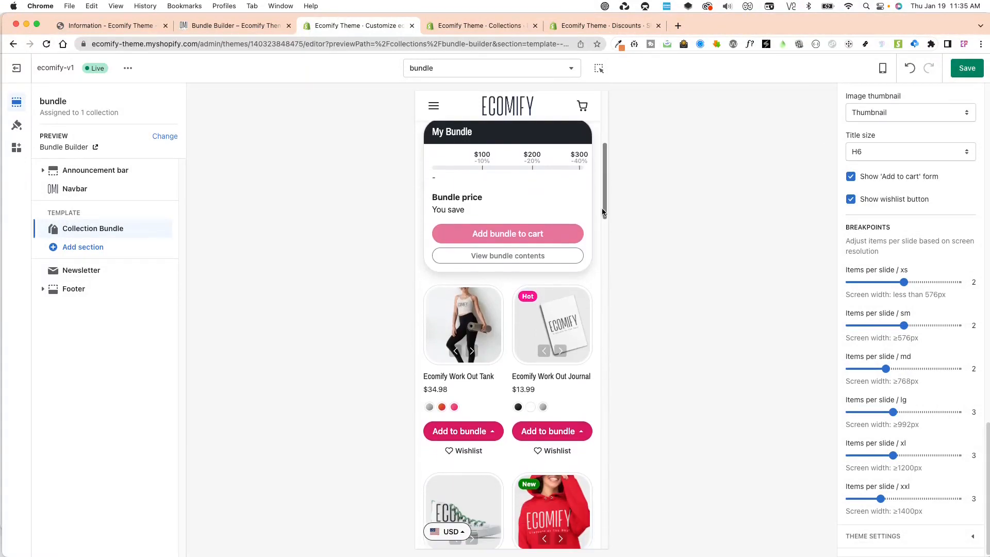
scroll(604, 212, down, 2)
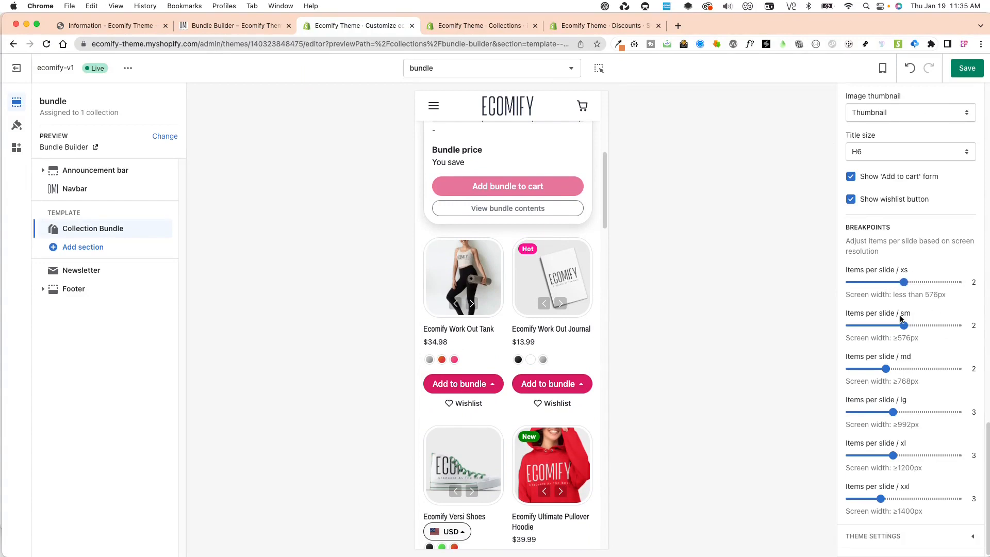
Preview the bundle page in Fullscreen view and examine the product grid and My Bundle card
click(882, 69)
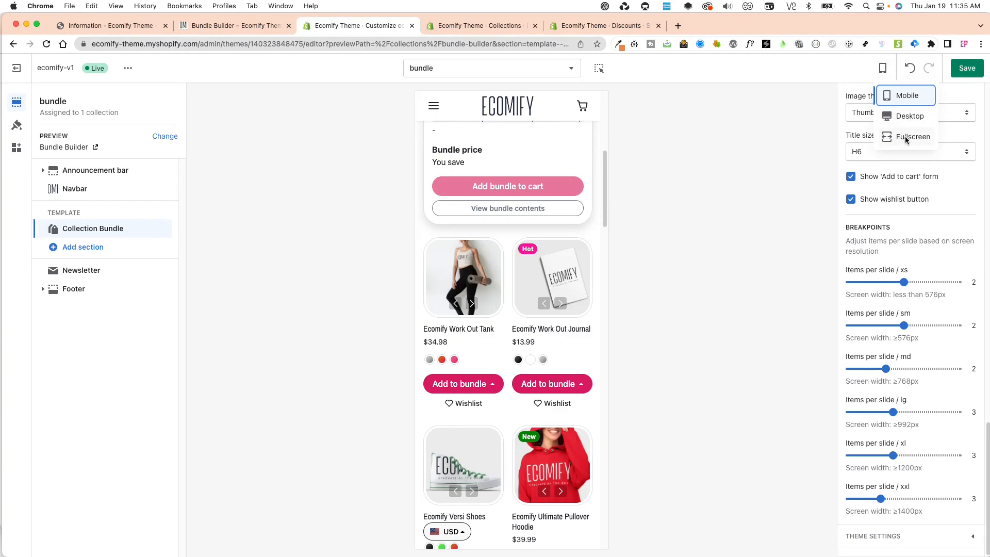
click(907, 137)
scroll(732, 386, up, 3)
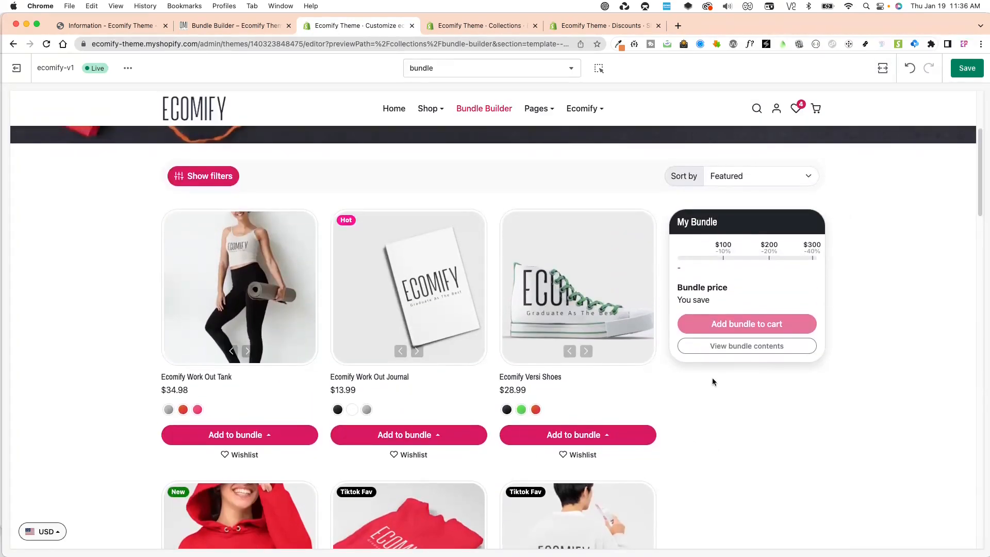
scroll(758, 397, up, 1)
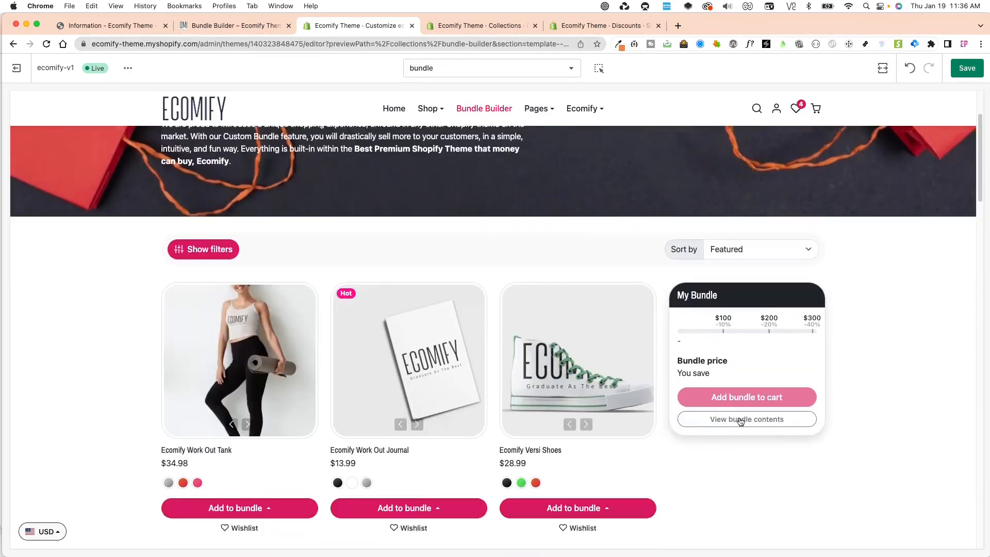
scroll(739, 420, down, 6)
scroll(740, 413, up, 10)
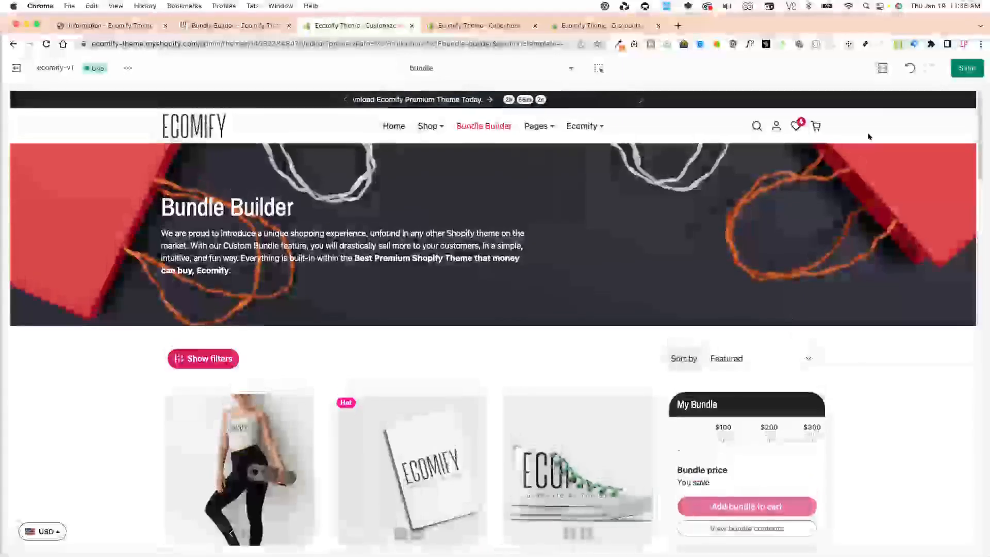
Return the preview to the Desktop view and save the bundle template
click(883, 69)
click(902, 116)
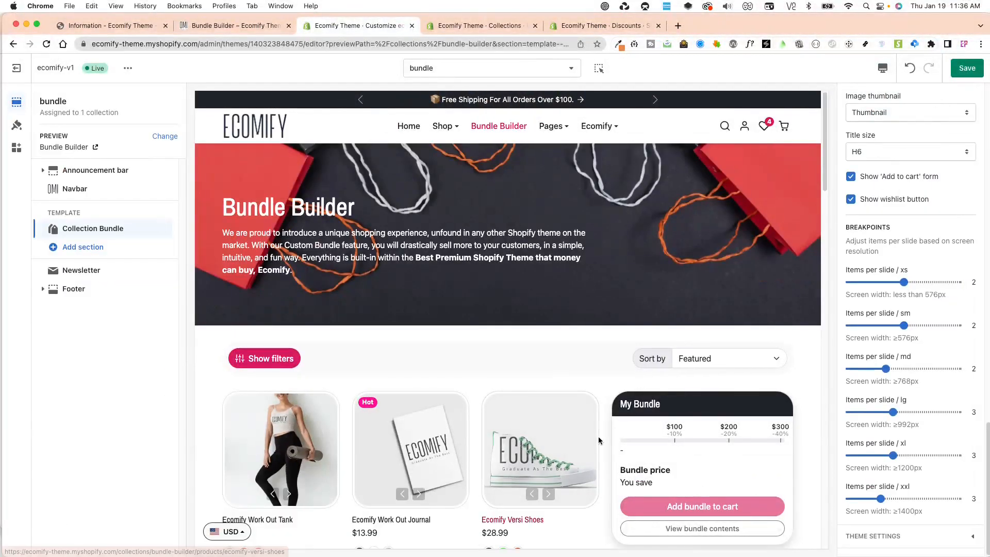
click(967, 69)
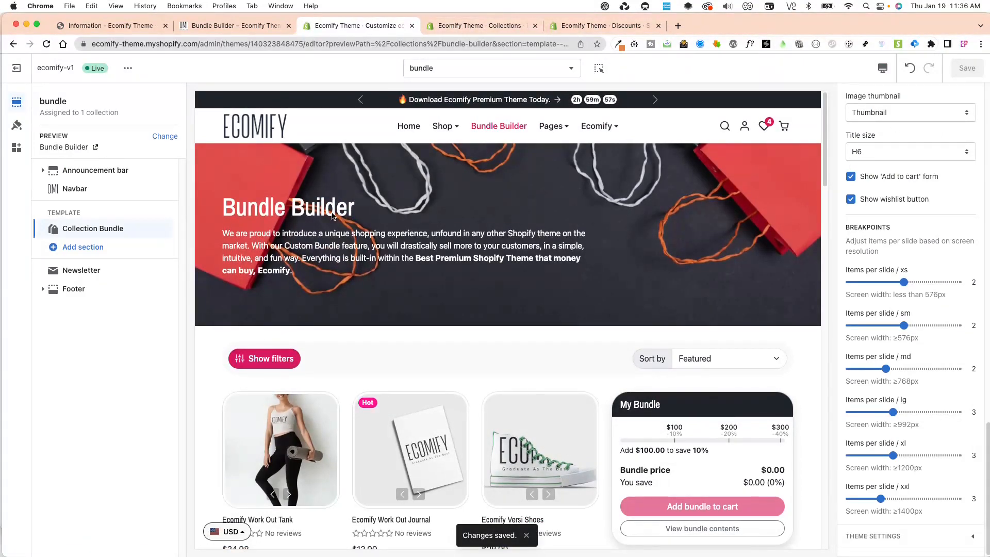
Revisit the Bundle Builder collection and the discounts list, and return to the theme editor
click(479, 25)
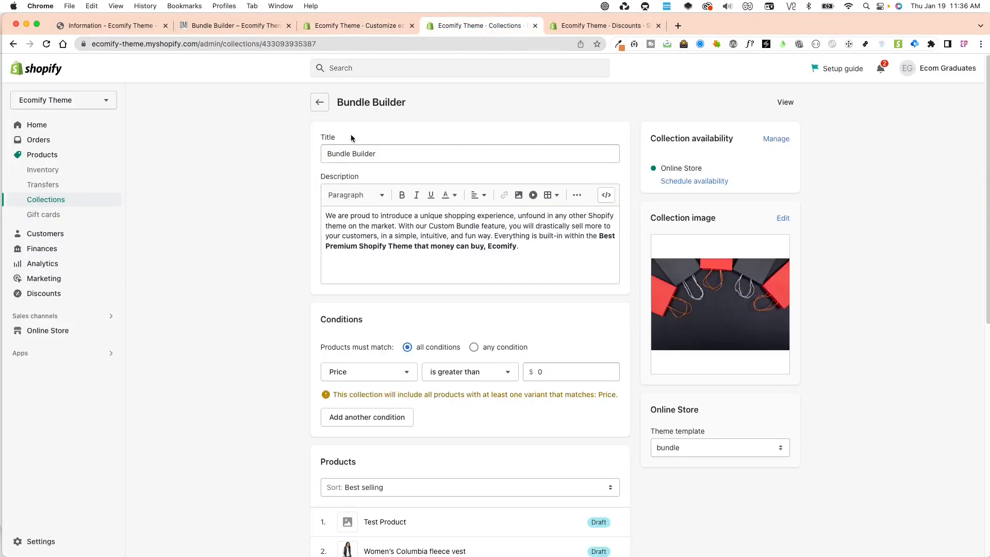
click(601, 26)
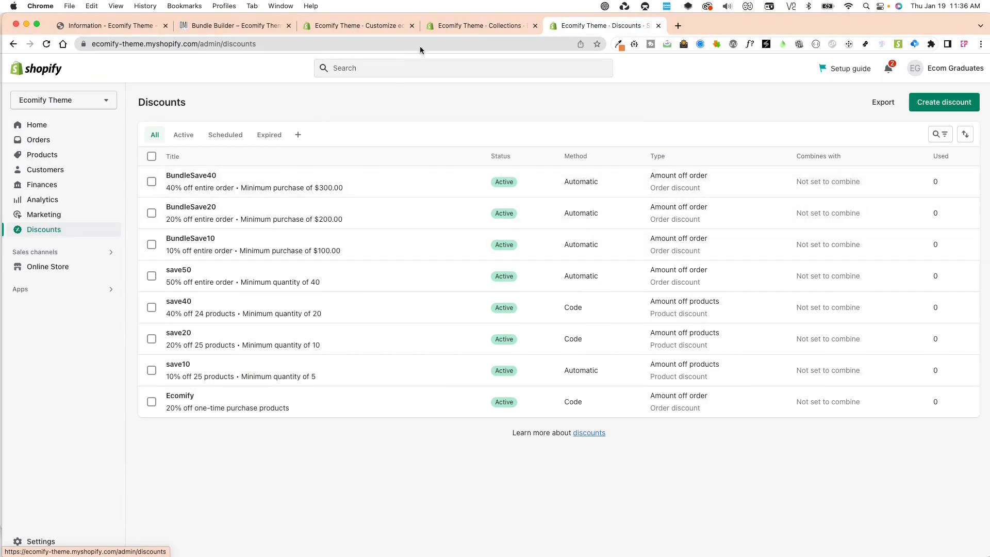
click(467, 26)
click(356, 26)
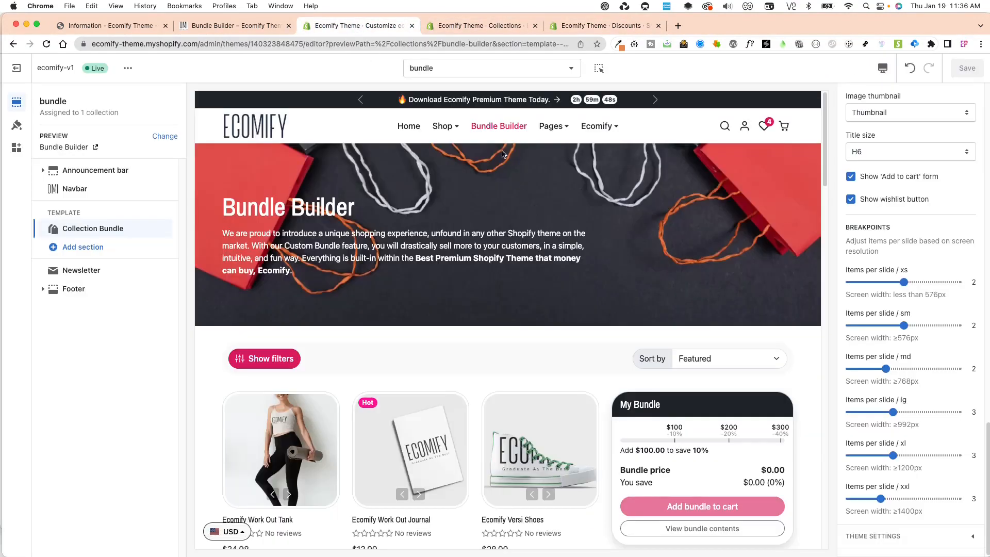
View the live store, clear its cart through the /cart/clear address, and open the Bundle Builder page
click(128, 68)
click(119, 181)
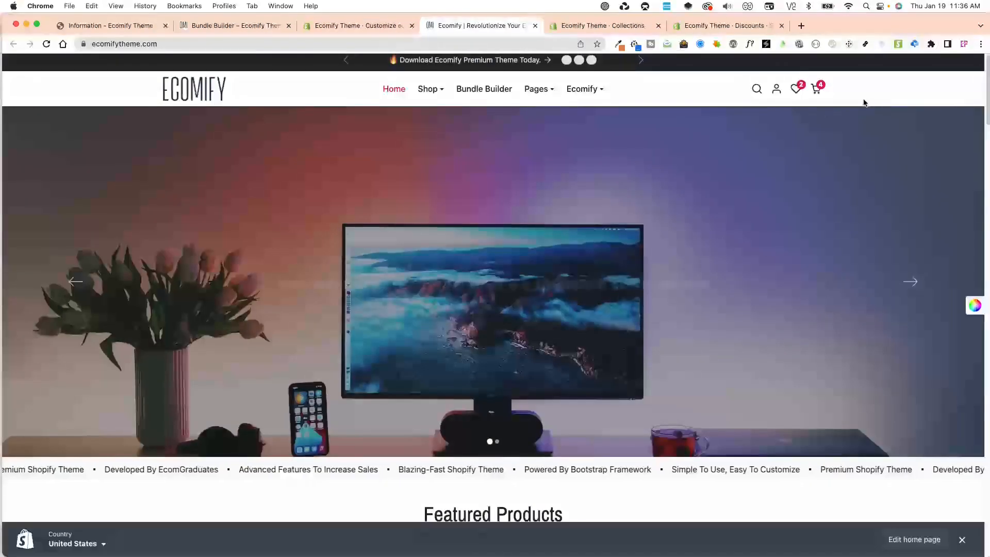
click(316, 44)
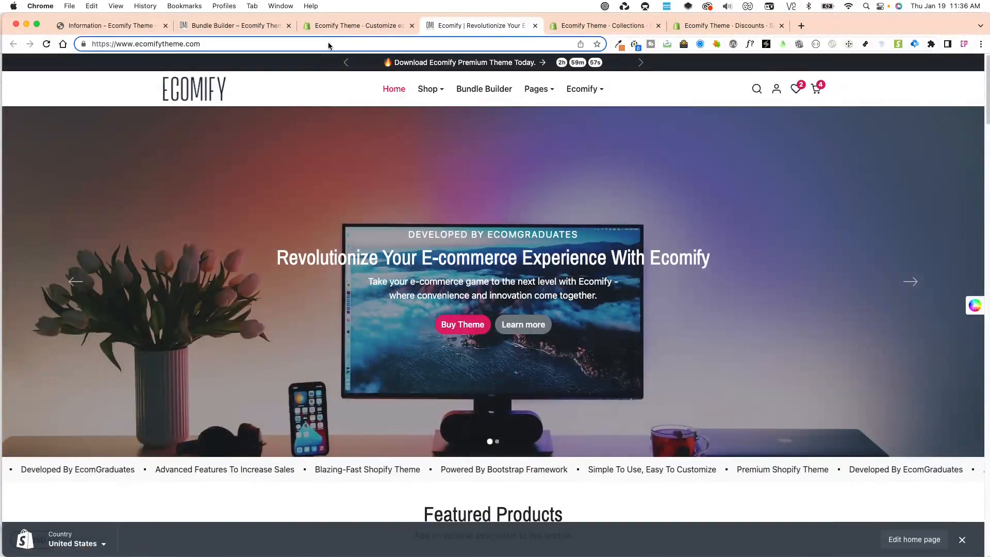
key(Right)
text(ca)
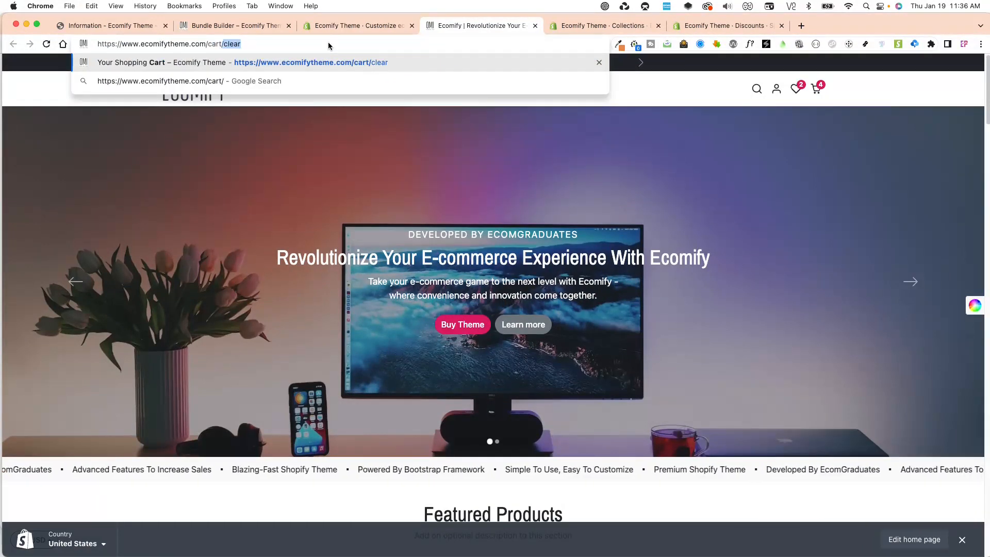
key(Return)
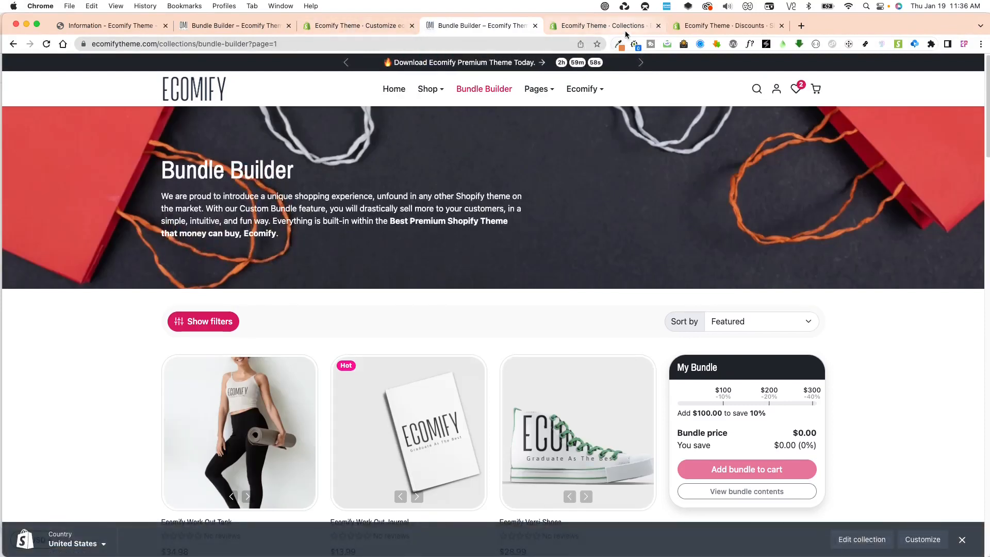
Open the BundleSave20 discount from the discounts list and review its value and minimum purchase requirements
click(700, 29)
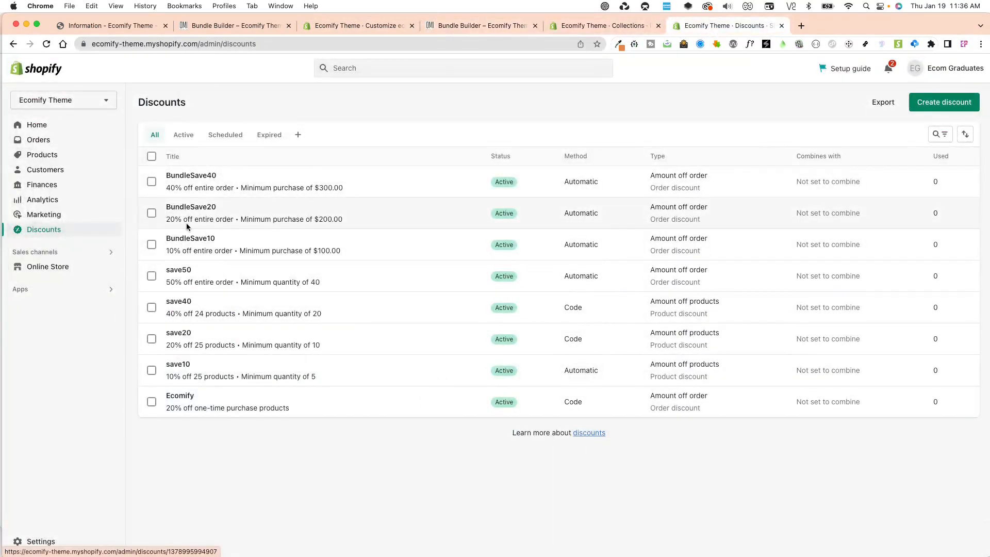
click(282, 214)
scroll(265, 381, down, 2)
scroll(265, 386, down, 2)
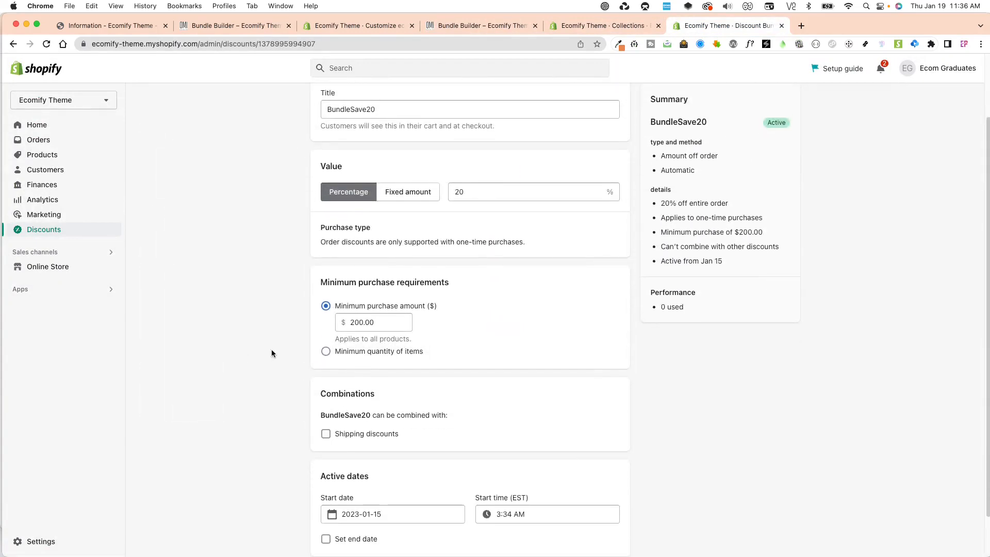
On the live Bundle Builder page, add Versi Shoes in L / Black, Work Out Journal in M / White, and Work Out Tank in M / Red
click(503, 26)
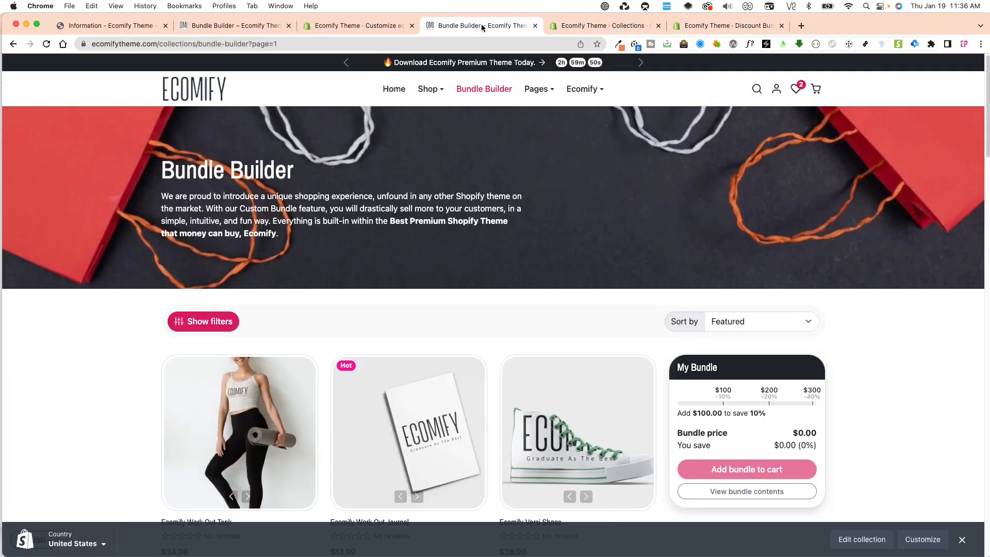
scroll(561, 343, down, 4)
click(601, 393)
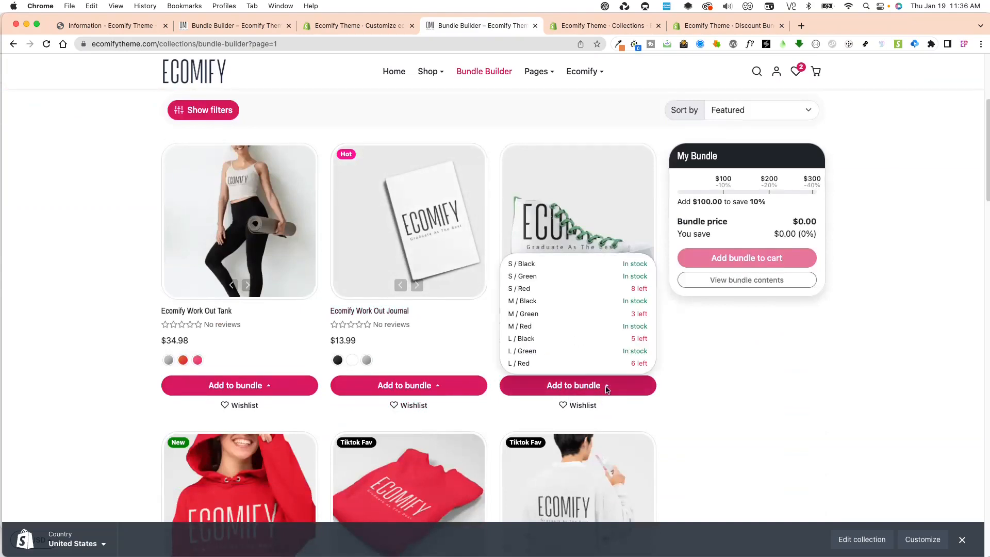
click(575, 339)
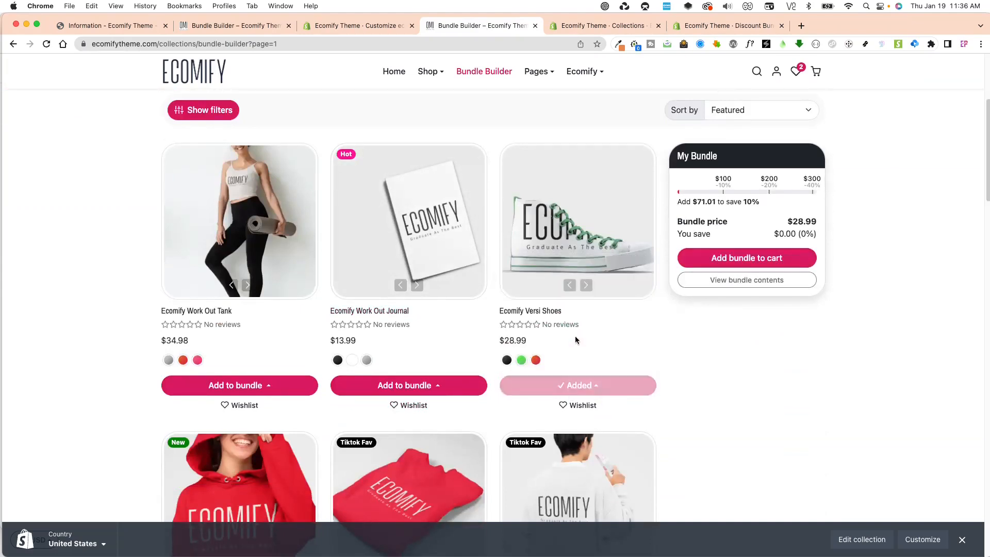
click(415, 384)
click(411, 337)
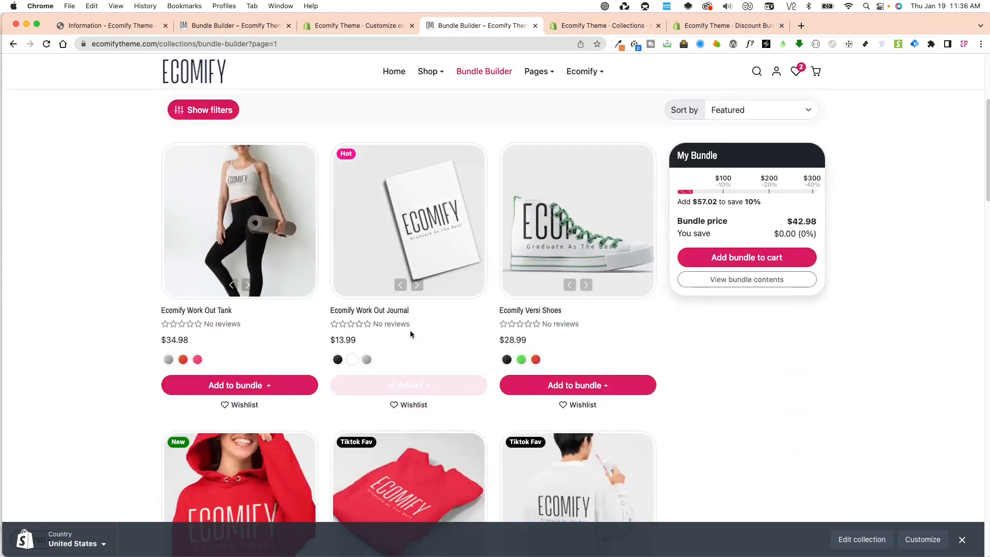
click(240, 386)
click(270, 308)
Add Ecomify The Simple Crewneck to the bundle in Grey / XL, Black / M, Grey / L and Black / L
scroll(302, 393, down, 4)
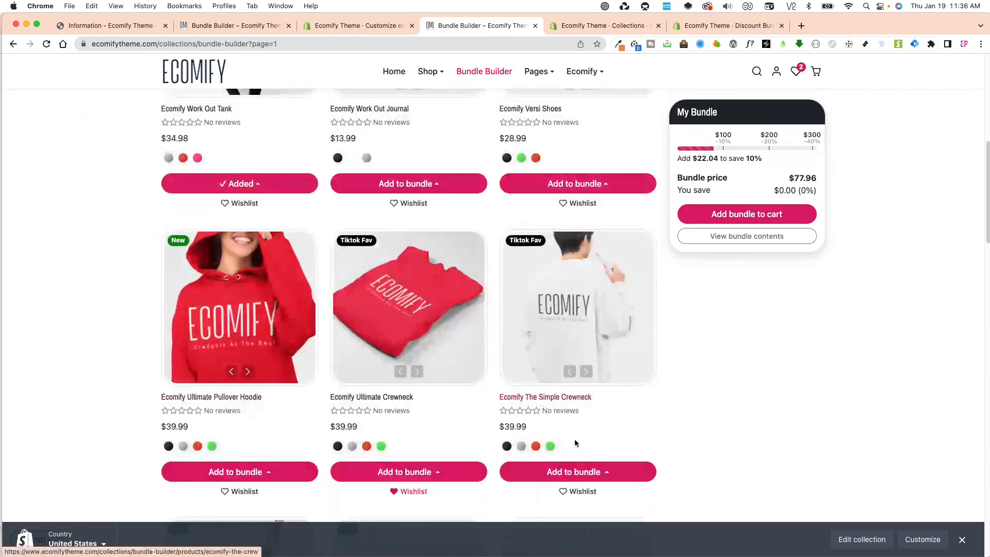
click(578, 472)
click(593, 416)
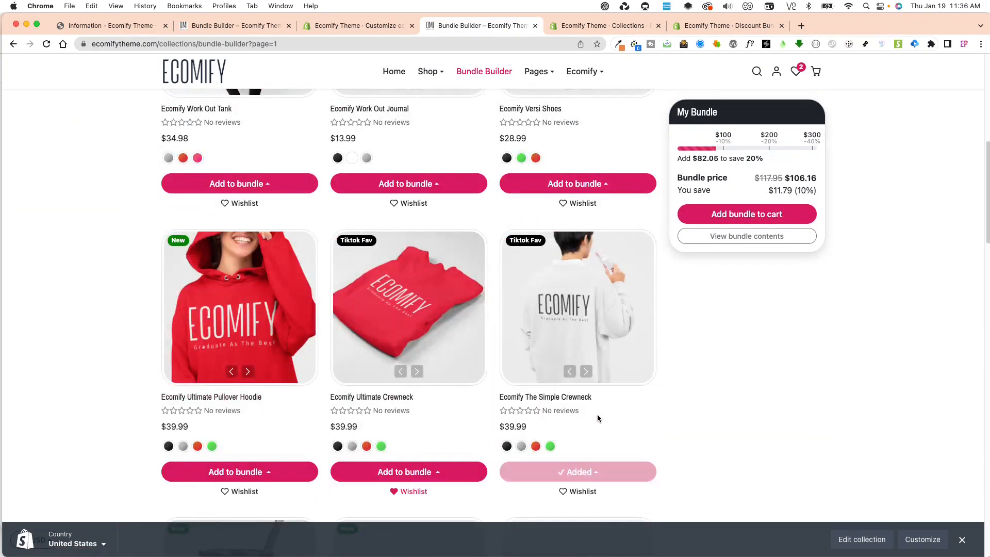
click(586, 477)
click(593, 334)
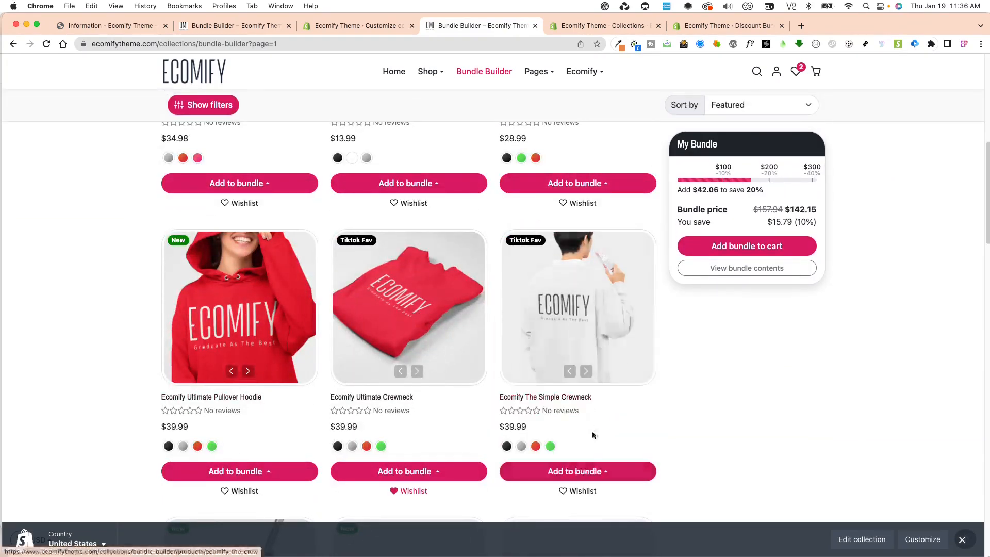
click(582, 469)
click(597, 391)
click(594, 472)
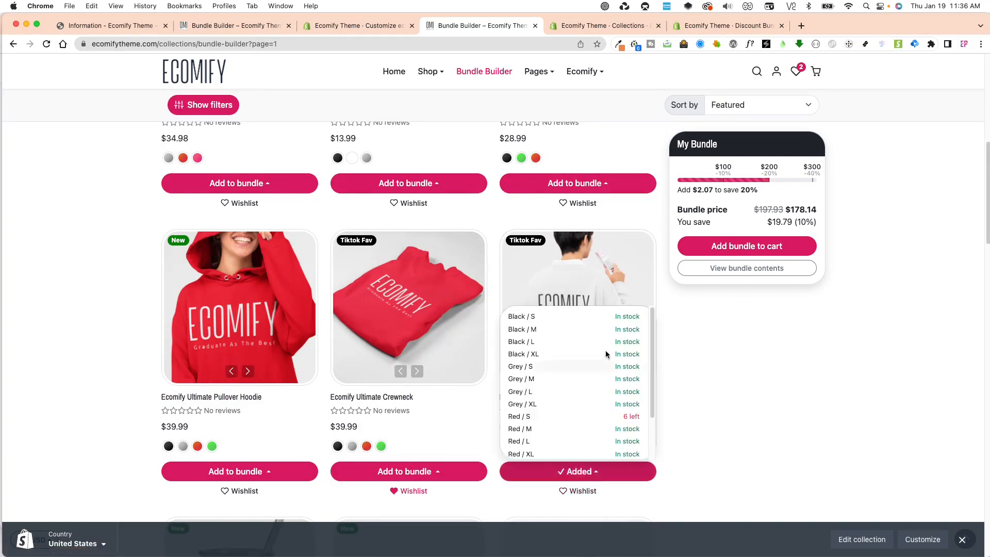
click(604, 342)
Add Ecomify Ultimate Crewneck in Grey / S to the bundle and put the whole bundle in the cart
click(385, 472)
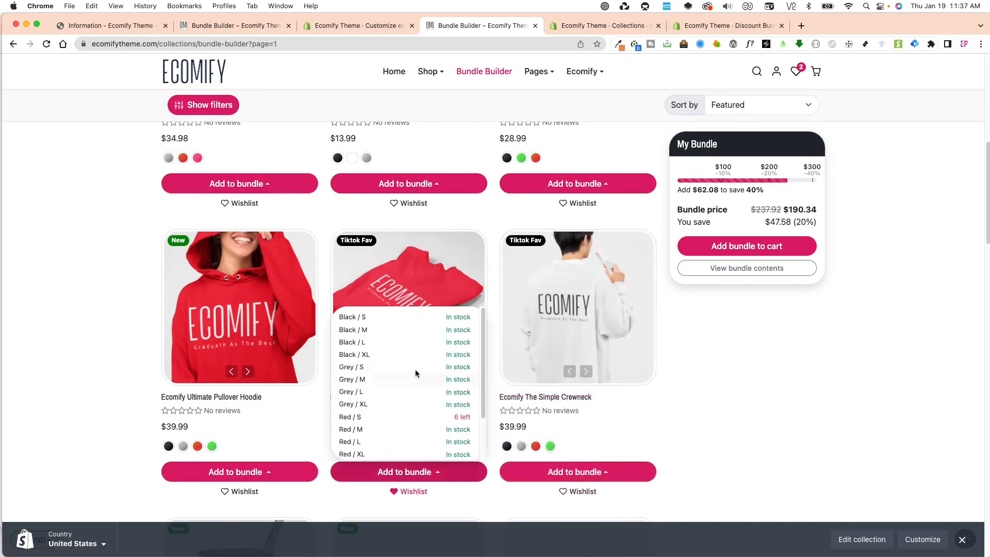
click(454, 330)
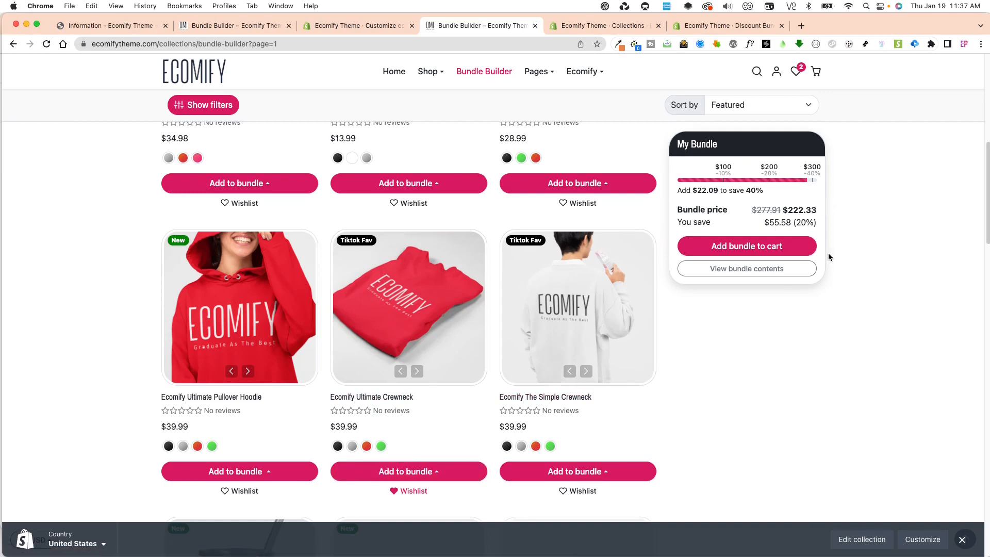
scroll(775, 370, up, 2)
click(764, 249)
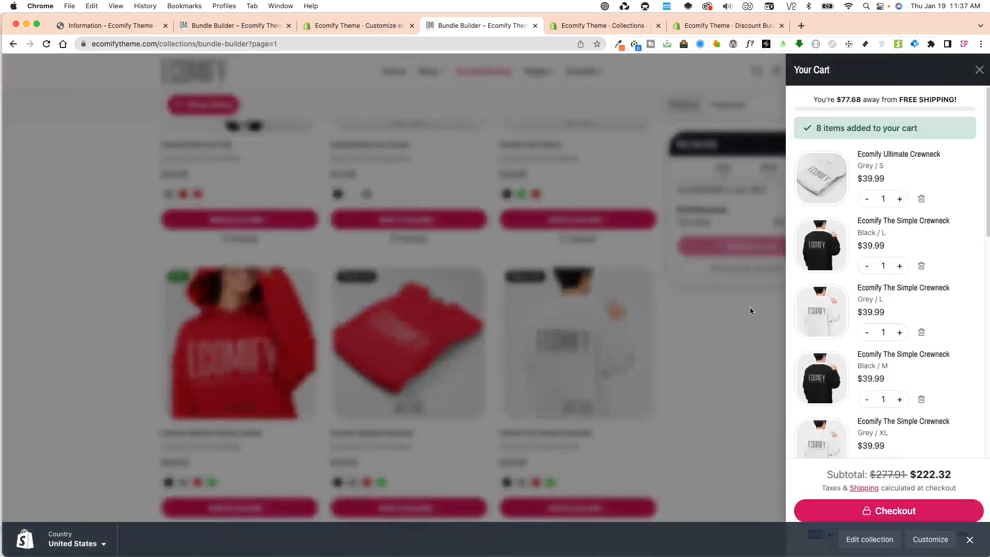
Review the items in the cart, hide the store preview bar, and proceed to checkout
scroll(901, 233, down, 5)
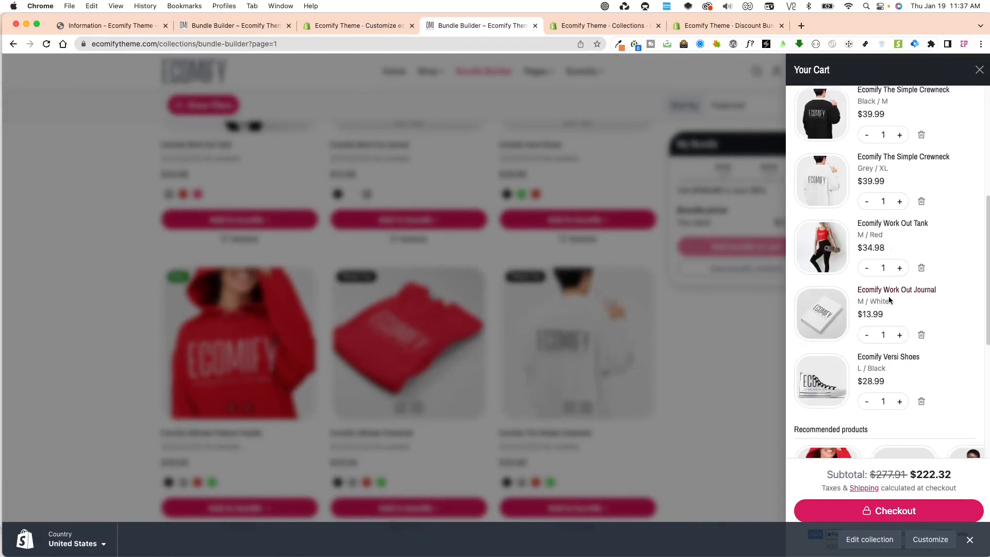
scroll(894, 299, up, 5)
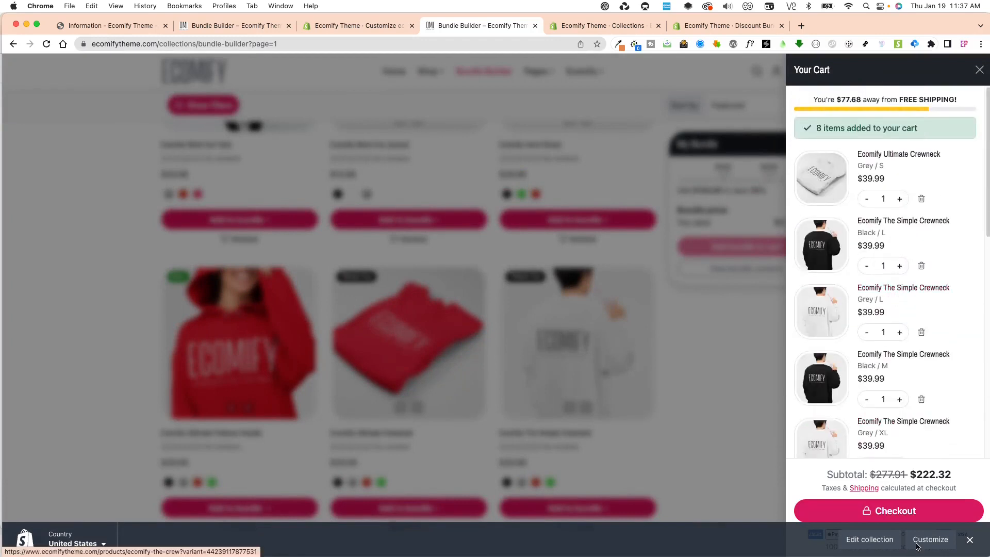
click(969, 540)
click(913, 510)
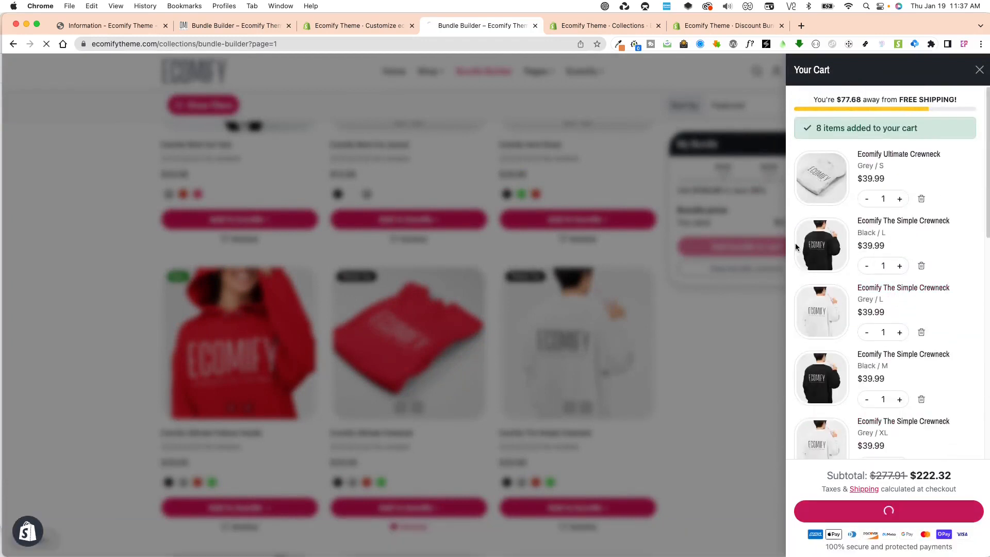
Revisit the BundleSave20 discount in the Shopify admin and examine the discount line in the checkout's order summary
click(729, 26)
scroll(374, 310, up, 3)
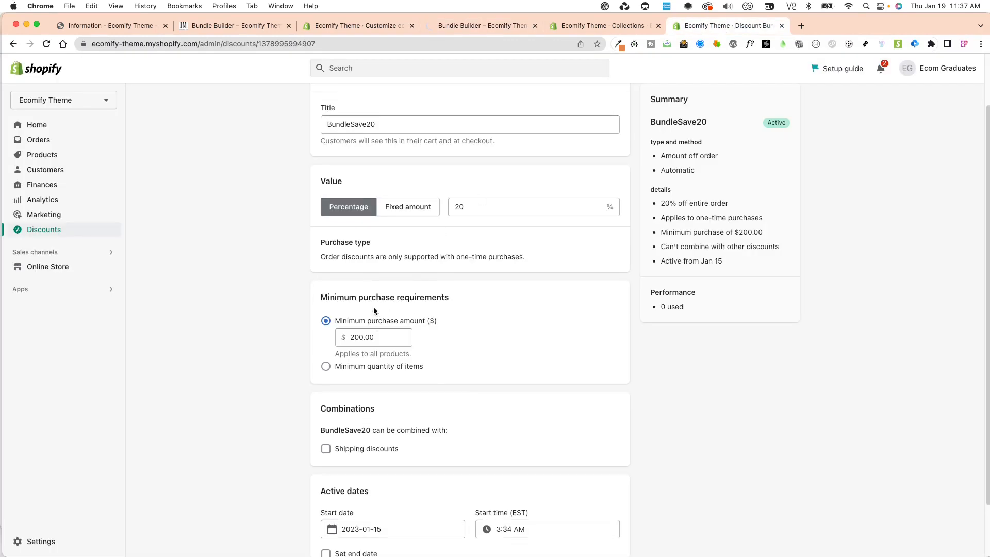
click(493, 25)
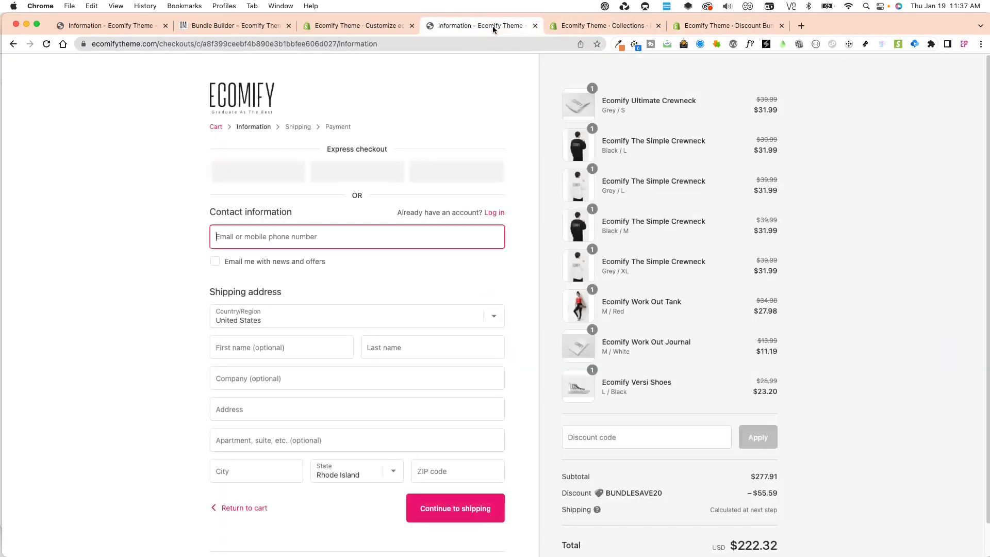
scroll(620, 486, down, 1)
drag(608, 459, 670, 459)
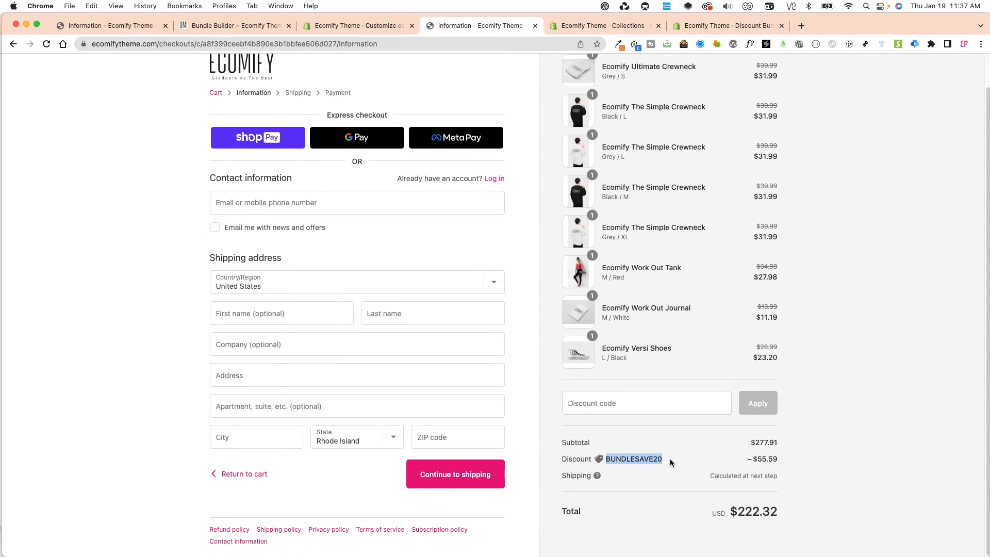
scroll(382, 308, up, 2)
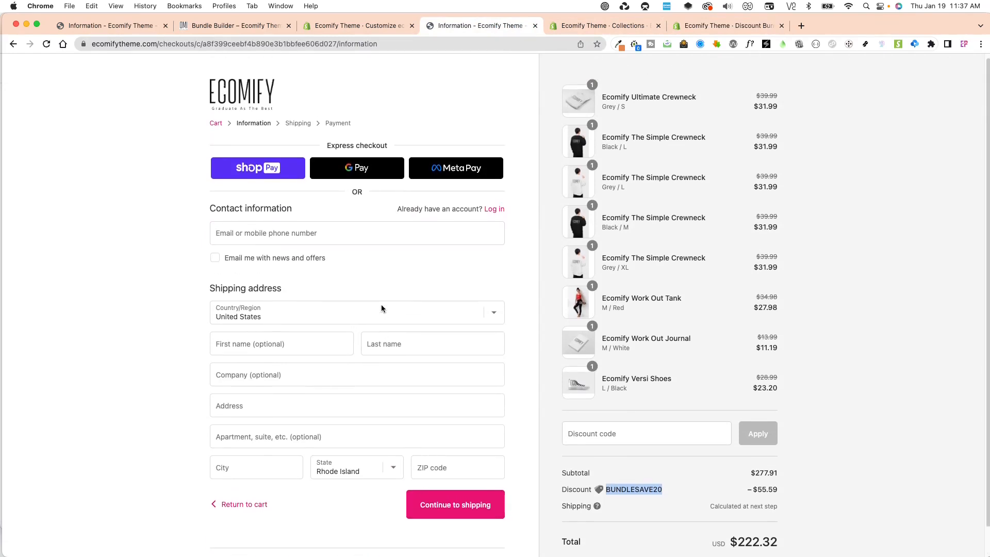
click(89, 192)
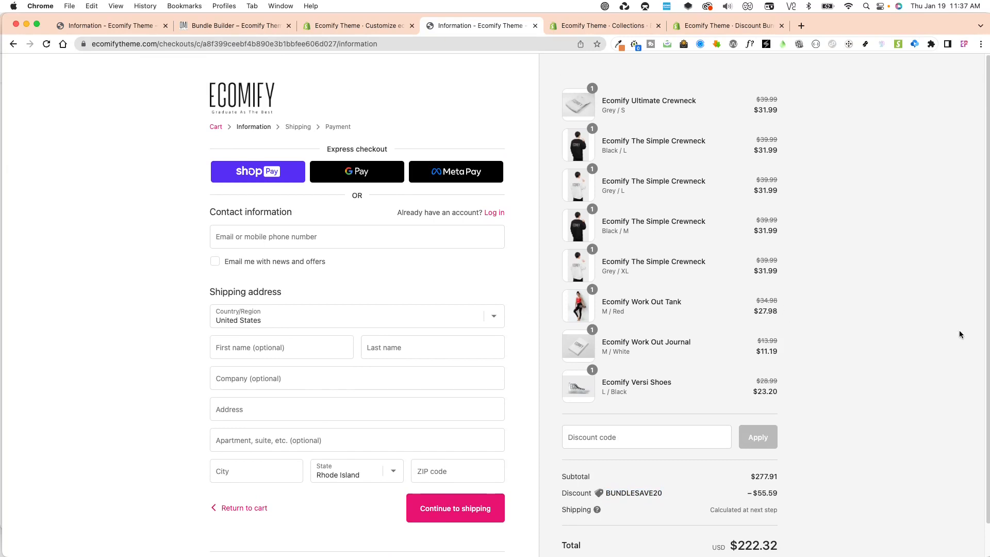